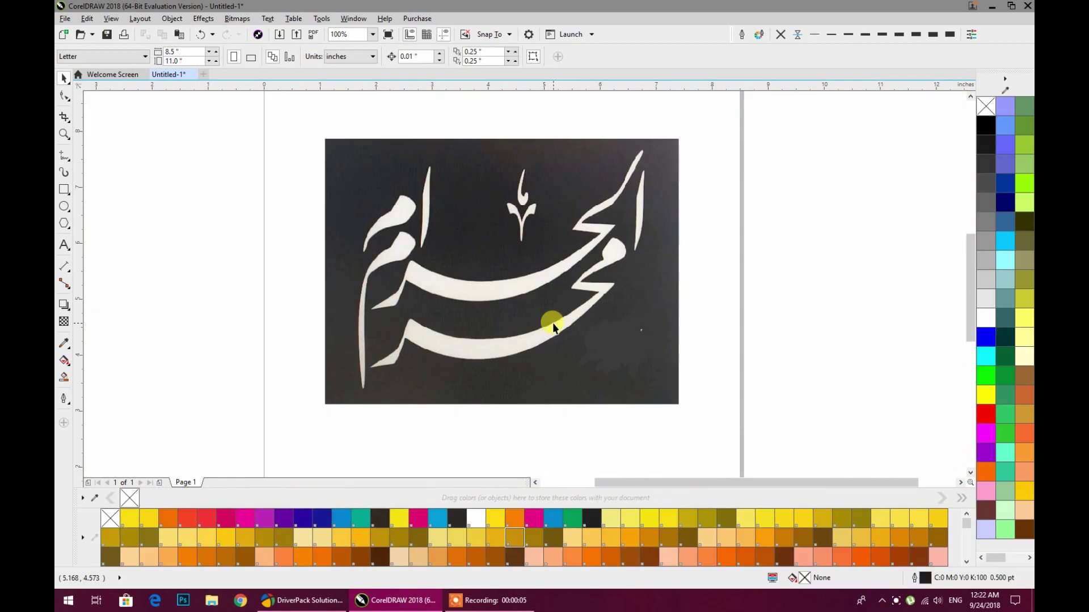
{"action": "left_click", "coordinate": [553, 322]}
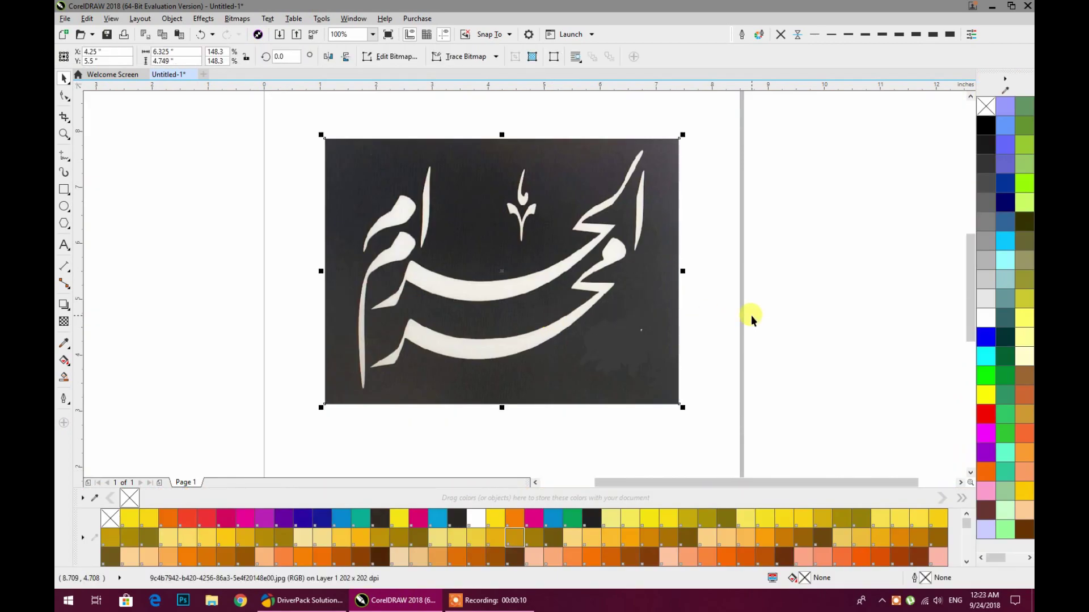
{"action": "left_click", "coordinate": [760, 285]}
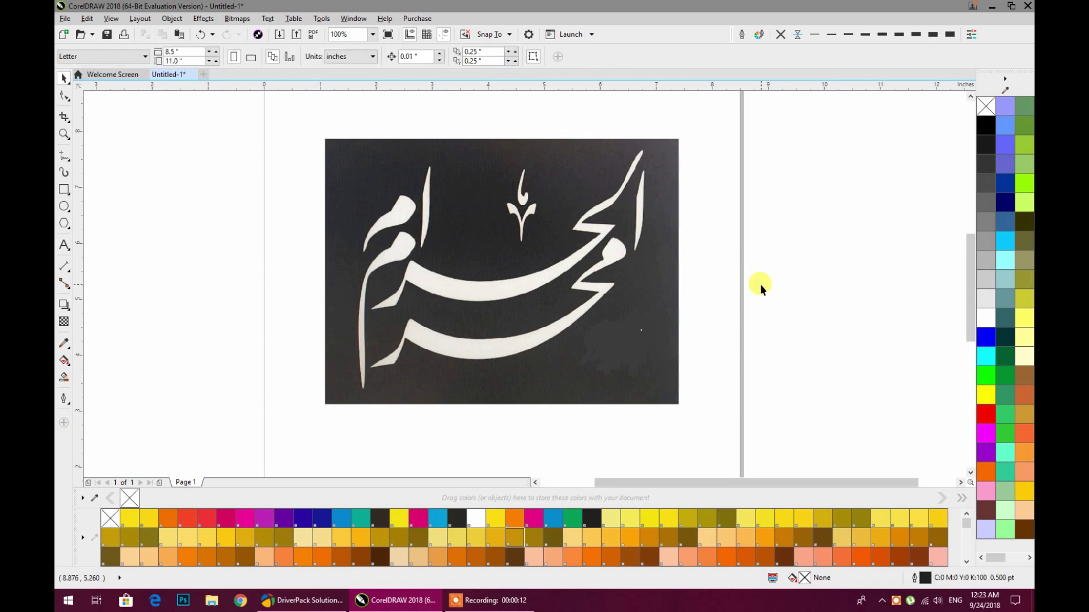
{"action": "scroll", "coordinate": [760, 284], "scroll_direction": "down", "scroll_amount": 1}
{"action": "scroll", "coordinate": [727, 299], "scroll_direction": "up", "scroll_amount": 1}
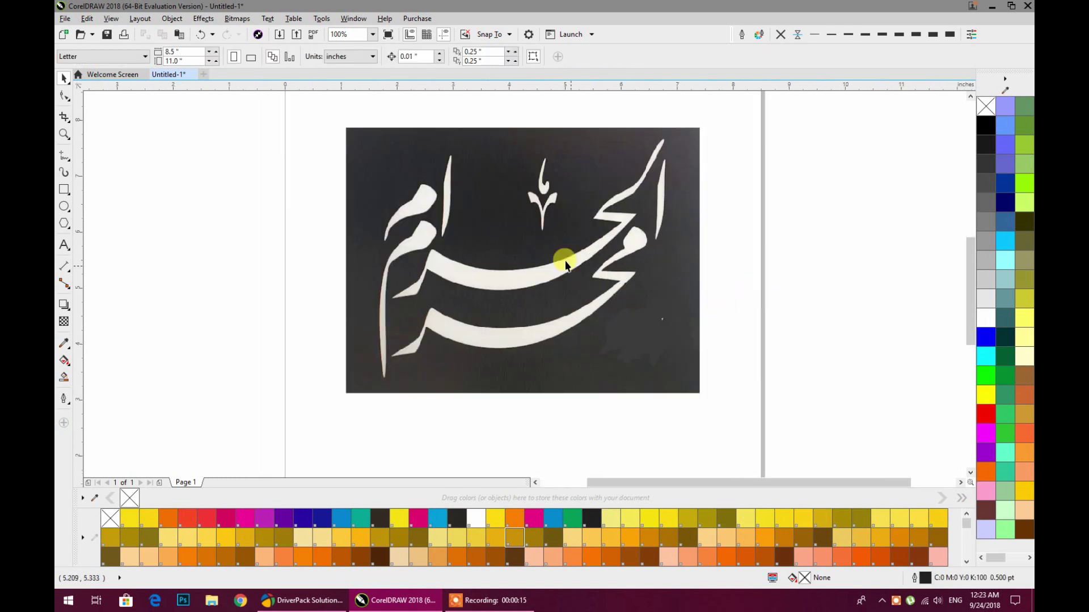
{"action": "left_click", "coordinate": [590, 251]}
{"action": "right_click", "coordinate": [593, 242]}
{"action": "mouse_move", "coordinate": [618, 305]}
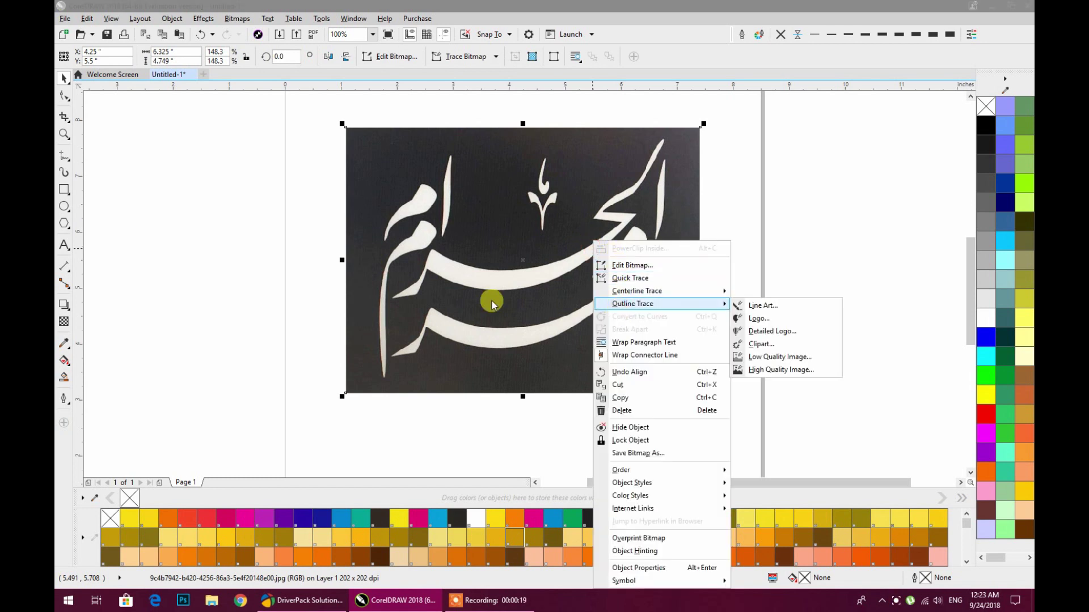
{"action": "left_click", "coordinate": [286, 297]}
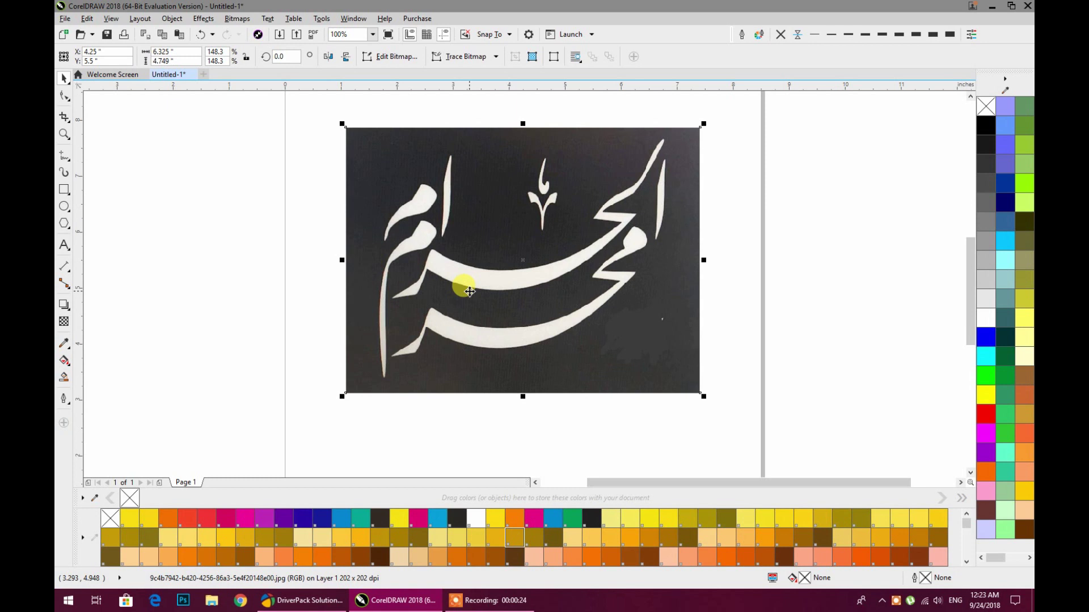
{"action": "left_click", "coordinate": [726, 273]}
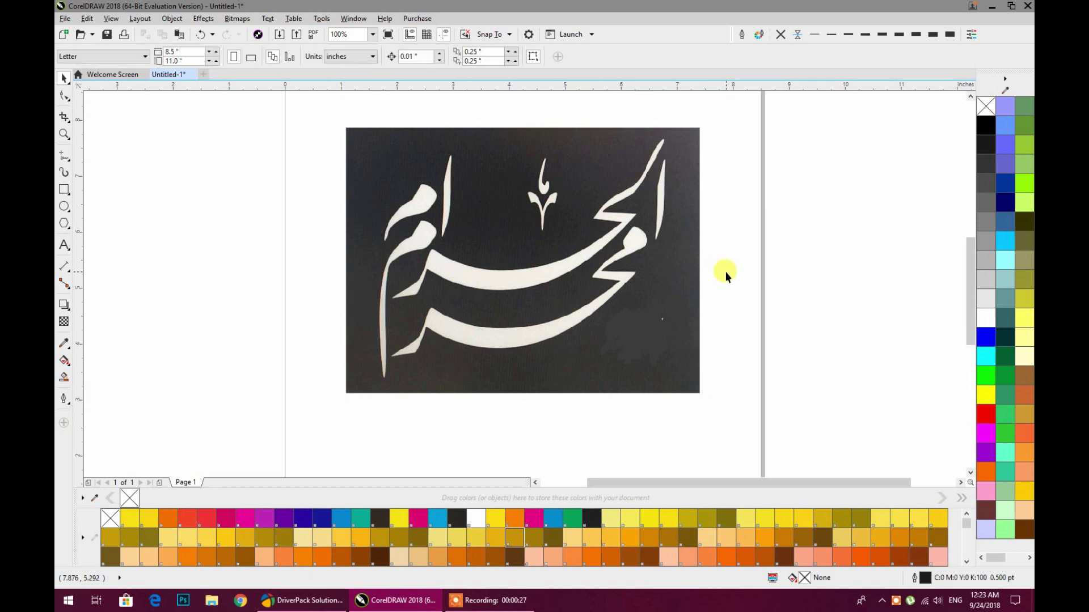
Try to move the calligraphy bitmap and recolour it with blue, cyan, green and red swatches, and undo the move.
{"action": "left_click_drag", "start_coordinate": [623, 306], "coordinate": [669, 314]}
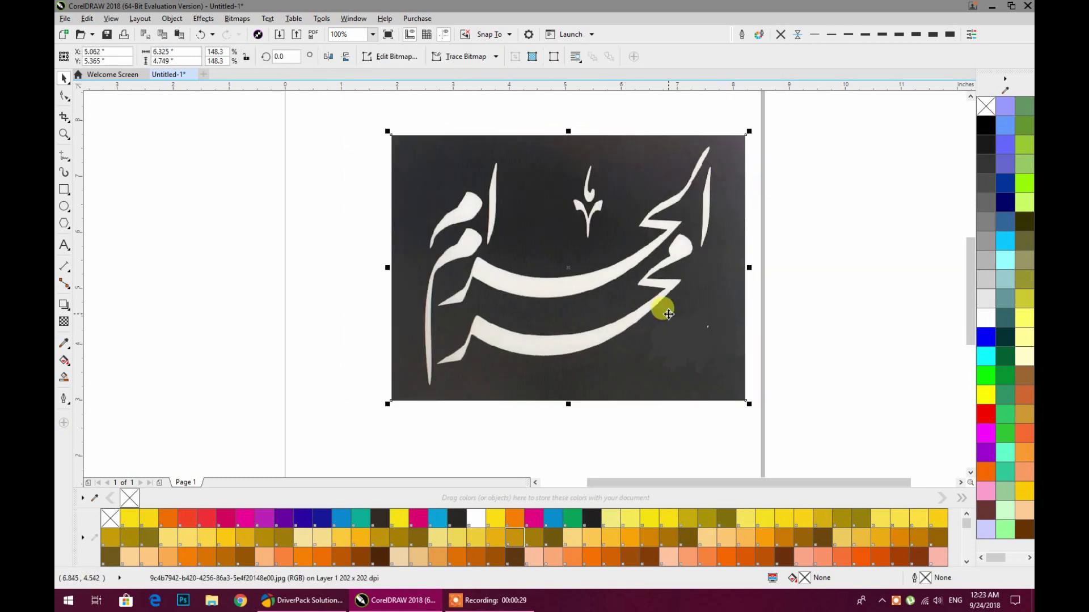
{"action": "left_click", "coordinate": [987, 339]}
{"action": "left_click", "coordinate": [986, 360]}
{"action": "left_click", "coordinate": [986, 376]}
{"action": "left_click", "coordinate": [986, 413]}
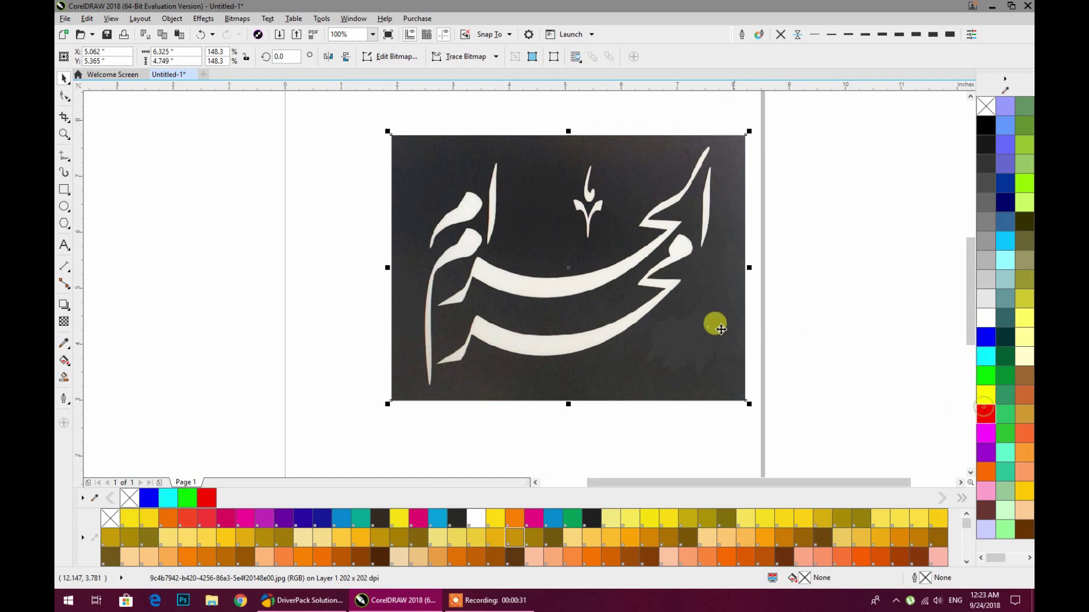
{"action": "key", "text": "ctrl+z"}
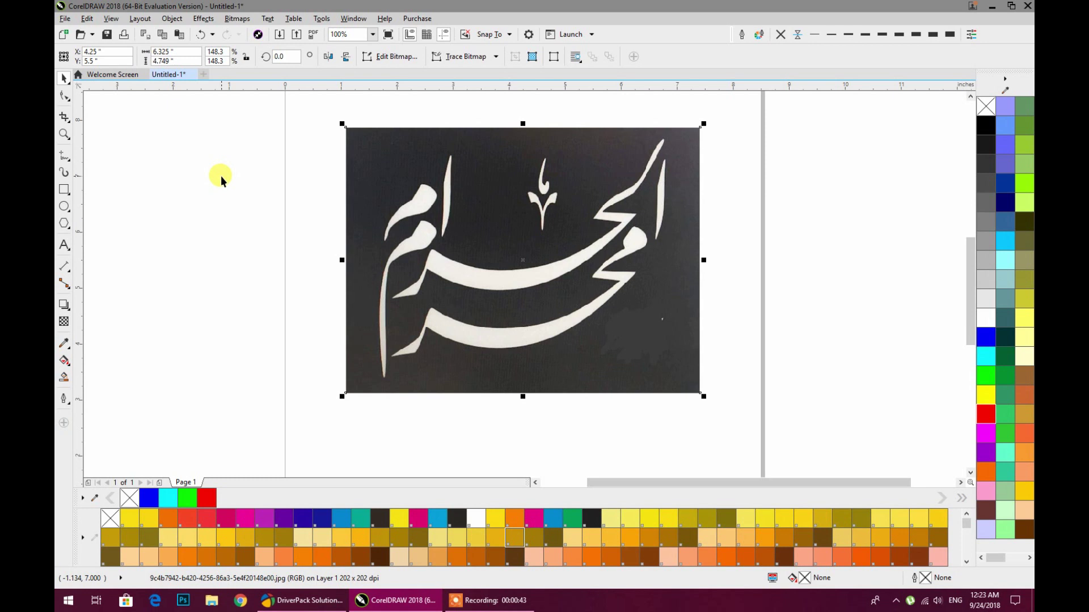
{"action": "left_click", "coordinate": [468, 56]}
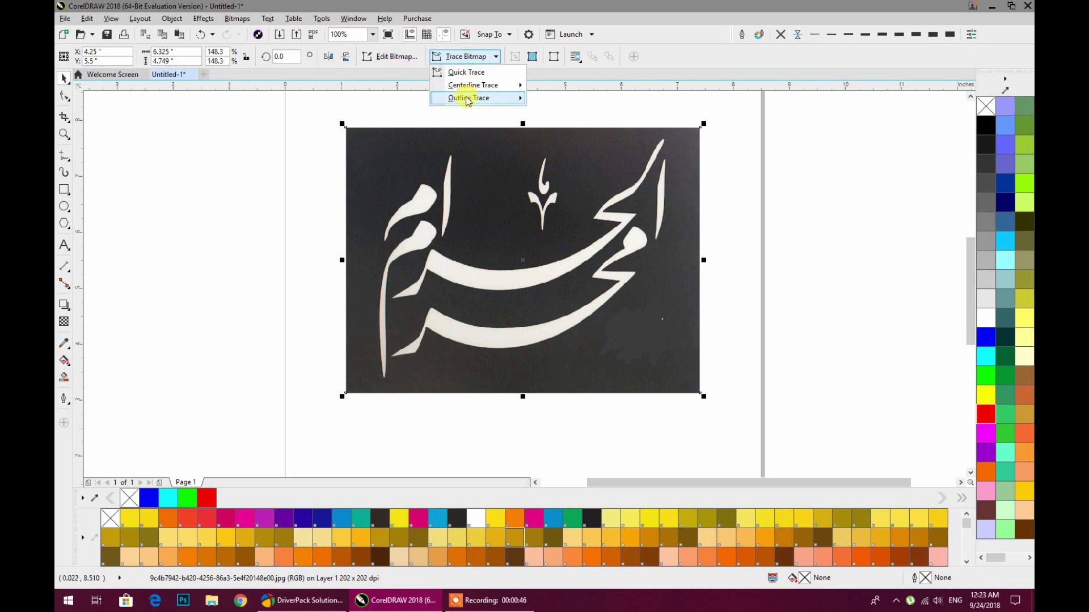
{"action": "mouse_move", "coordinate": [474, 97]}
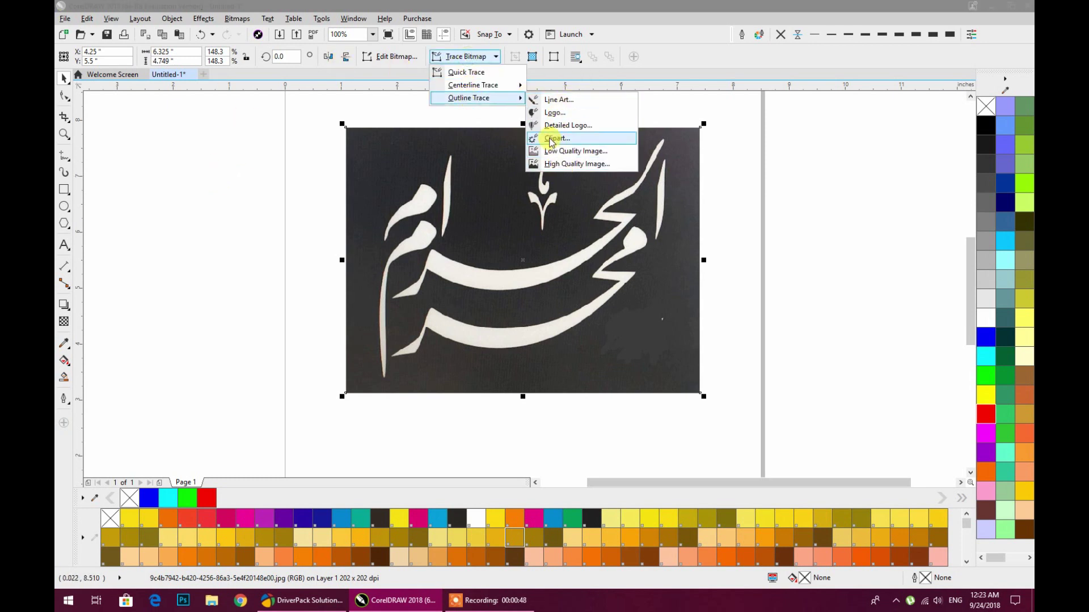
{"action": "left_click", "coordinate": [460, 119]}
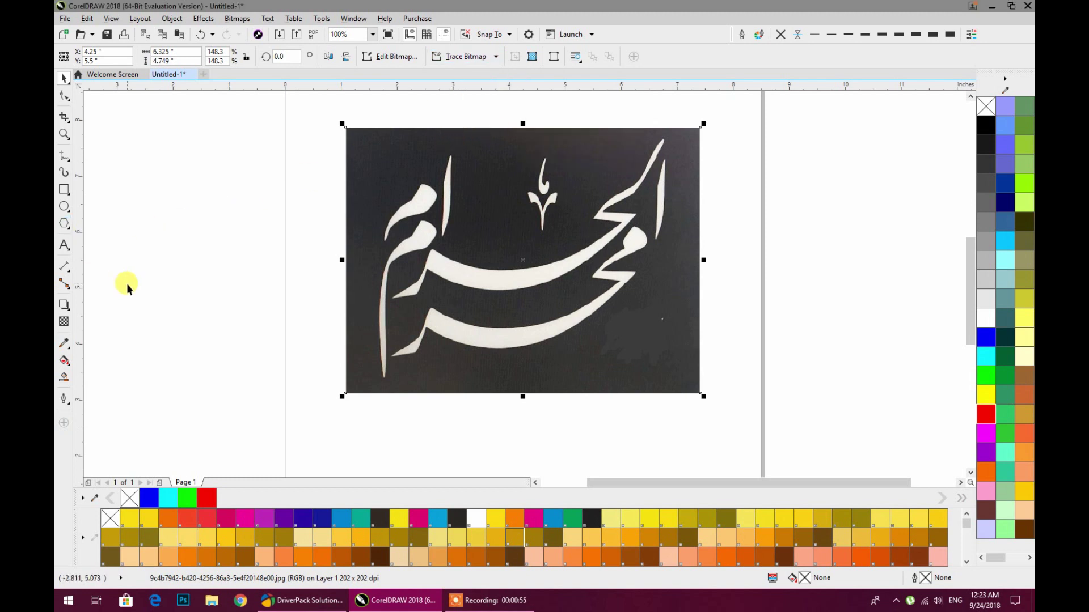
{"action": "left_click", "coordinate": [196, 275]}
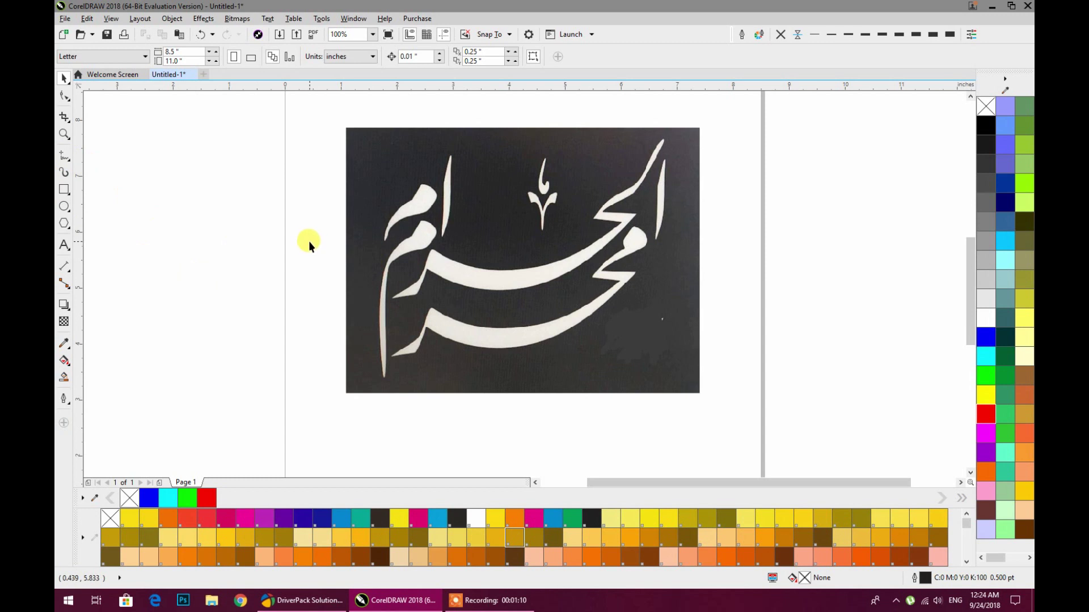
Trace the far-right vertical stroke of the calligraphy as a closed straight-sided outline with the Pen tool.
{"action": "left_click", "coordinate": [68, 160]}
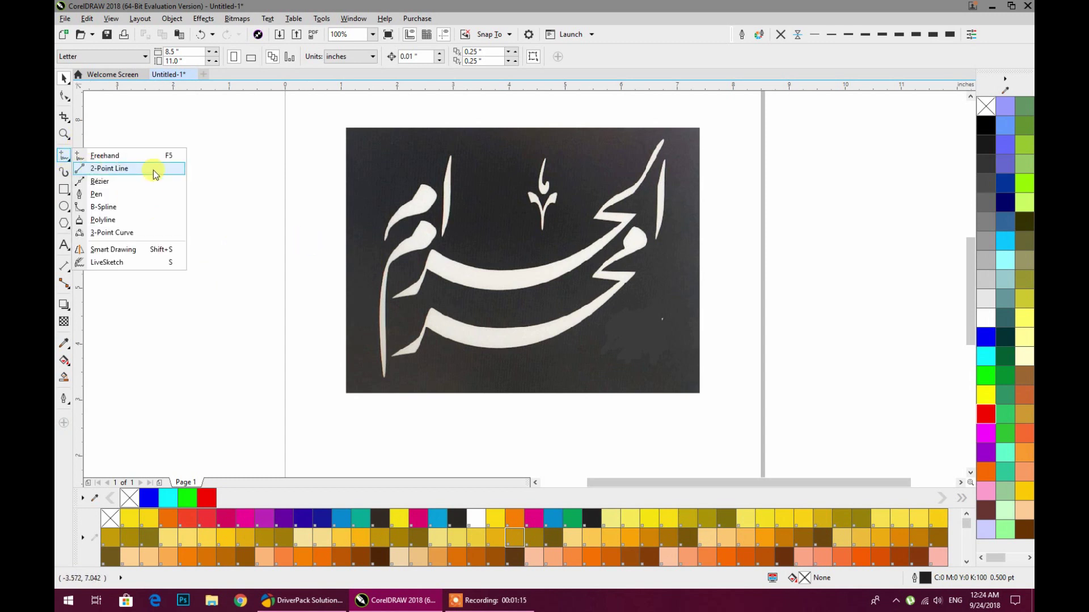
{"action": "left_click", "coordinate": [94, 194]}
{"action": "scroll", "coordinate": [662, 171], "scroll_direction": "up", "scroll_amount": 2}
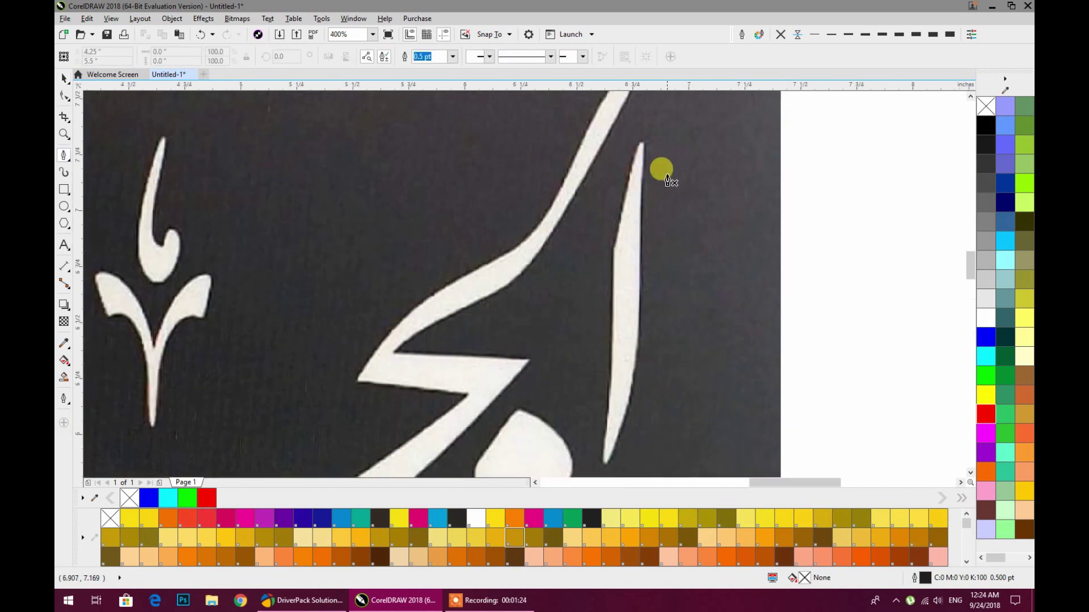
{"action": "left_click", "coordinate": [643, 146]}
{"action": "left_click", "coordinate": [614, 246]}
{"action": "left_click", "coordinate": [604, 463]}
{"action": "left_click", "coordinate": [640, 345]}
{"action": "left_click", "coordinate": [644, 150]}
Start the upper word's outline at the tall slanted stroke's tip and trace its left edge down to the inner corner of the zigzag.
{"action": "scroll", "coordinate": [646, 150], "scroll_direction": "down", "scroll_amount": 3}
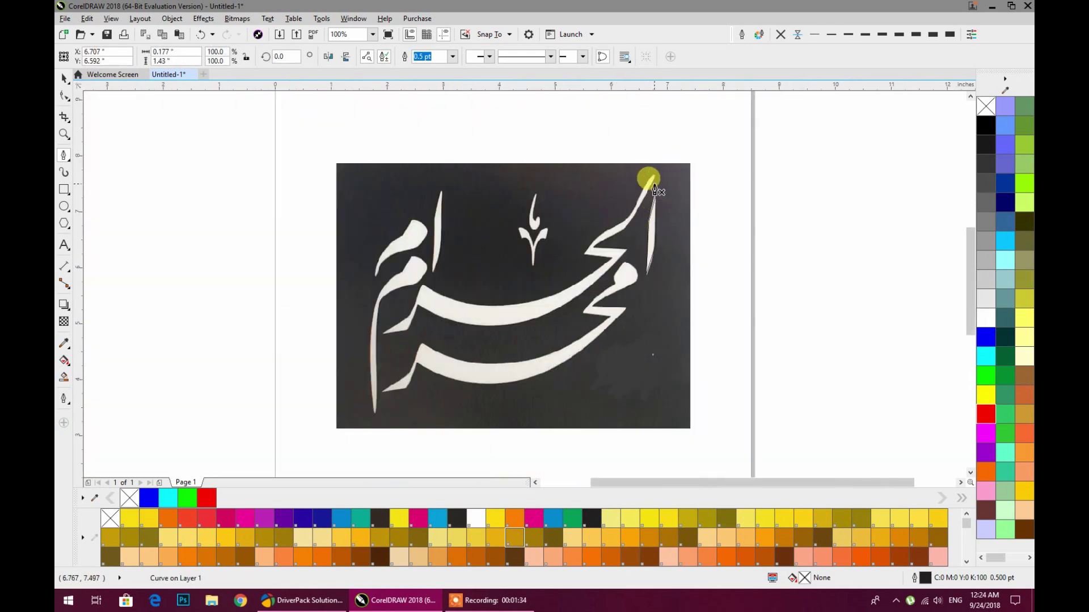
{"action": "scroll", "coordinate": [649, 151], "scroll_direction": "up", "scroll_amount": 3}
{"action": "left_click", "coordinate": [653, 150]}
{"action": "left_click", "coordinate": [625, 179]}
{"action": "left_click", "coordinate": [557, 314]}
{"action": "left_click", "coordinate": [434, 390]}
{"action": "left_click", "coordinate": [376, 471]}
{"action": "scroll", "coordinate": [457, 408], "scroll_direction": "down", "scroll_amount": 3}
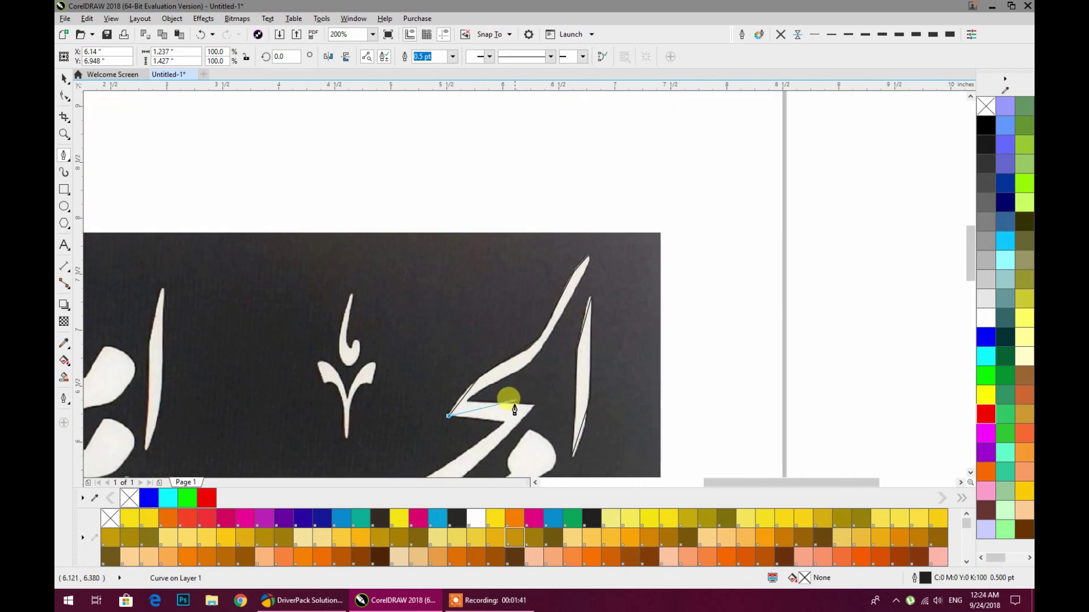
{"action": "scroll", "coordinate": [511, 397], "scroll_direction": "up", "scroll_amount": 4}
{"action": "left_click", "coordinate": [481, 466]}
Extend the upper word's outline straight to the sweep's left peak, around the pointed tail and back to the tail's inner junction.
{"action": "scroll", "coordinate": [542, 331], "scroll_direction": "down", "scroll_amount": 3}
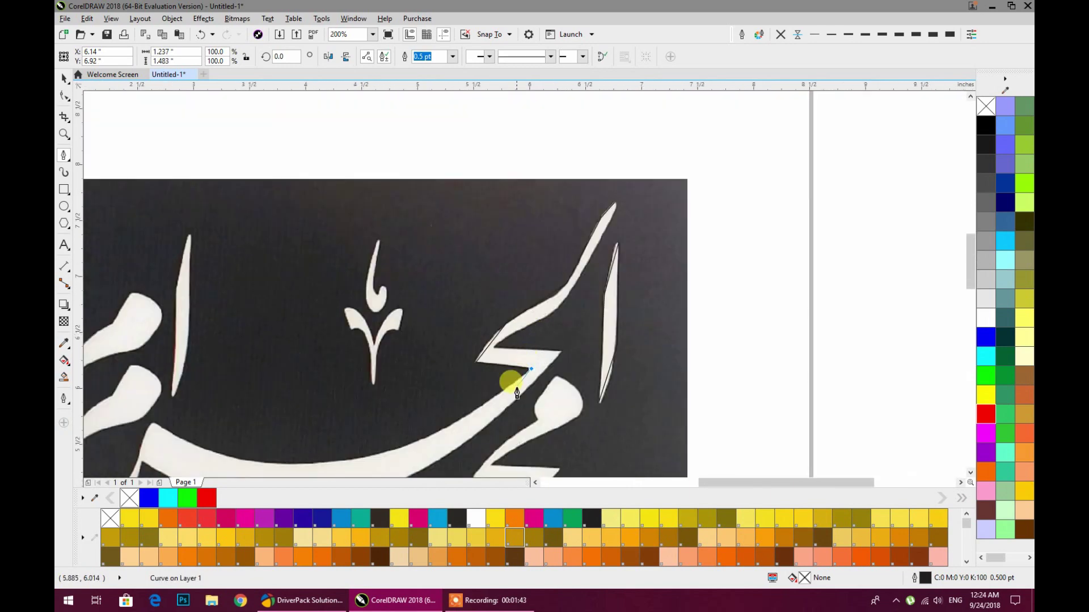
{"action": "scroll", "coordinate": [510, 382], "scroll_direction": "up", "scroll_amount": 2}
{"action": "scroll", "coordinate": [502, 336], "scroll_direction": "down", "scroll_amount": 2}
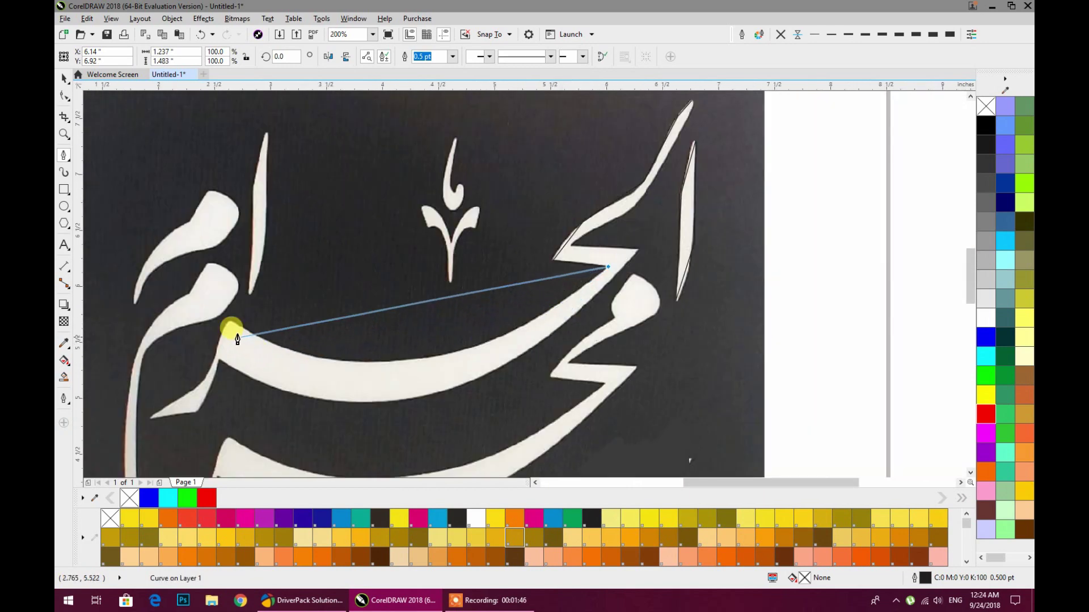
{"action": "left_click", "coordinate": [229, 322]}
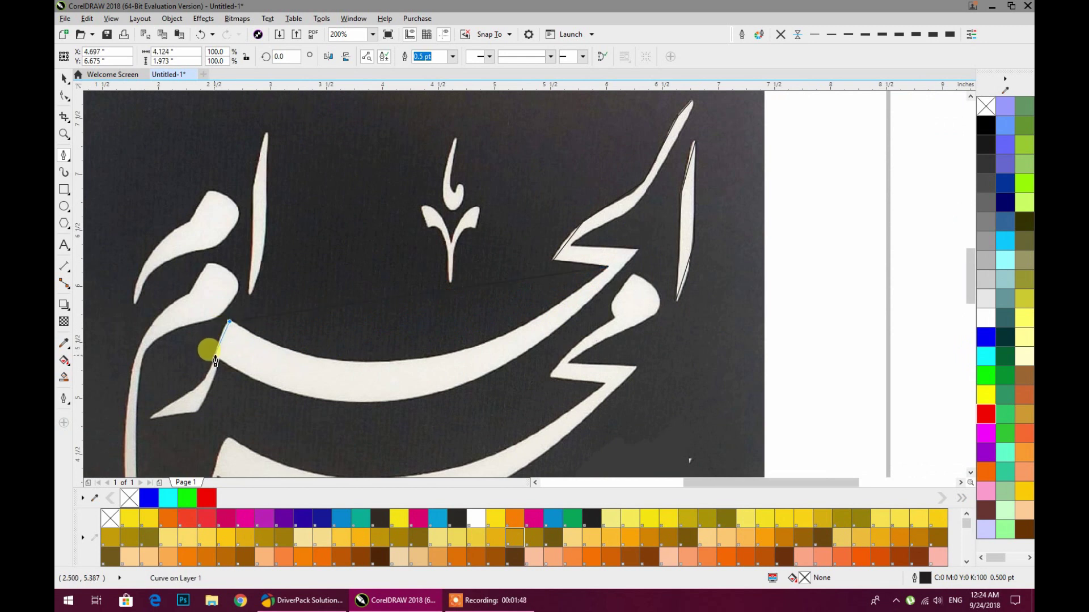
{"action": "left_click", "coordinate": [216, 356]}
{"action": "left_click", "coordinate": [149, 418]}
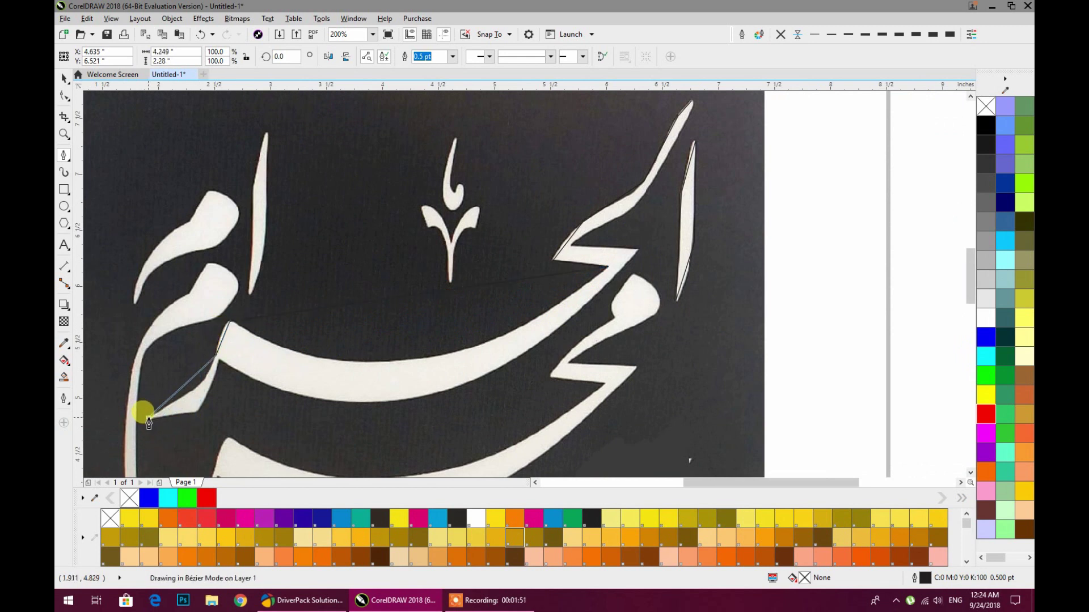
{"action": "left_click_drag", "start_coordinate": [196, 413], "coordinate": [221, 366]}
{"action": "left_click", "coordinate": [297, 415]}
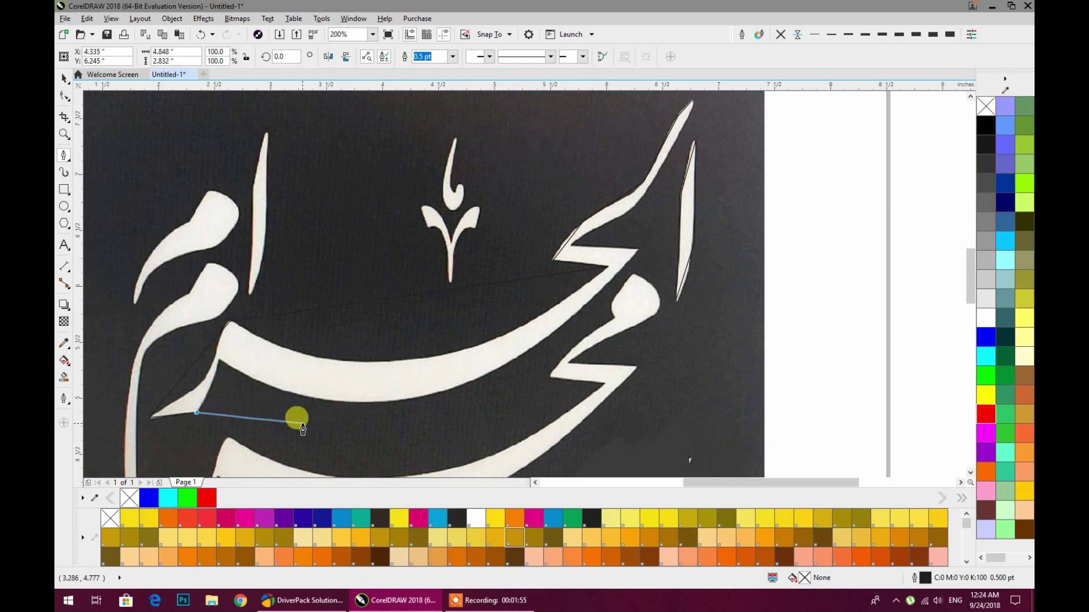
{"action": "key", "text": "ctrl+z"}
{"action": "left_click", "coordinate": [222, 362]}
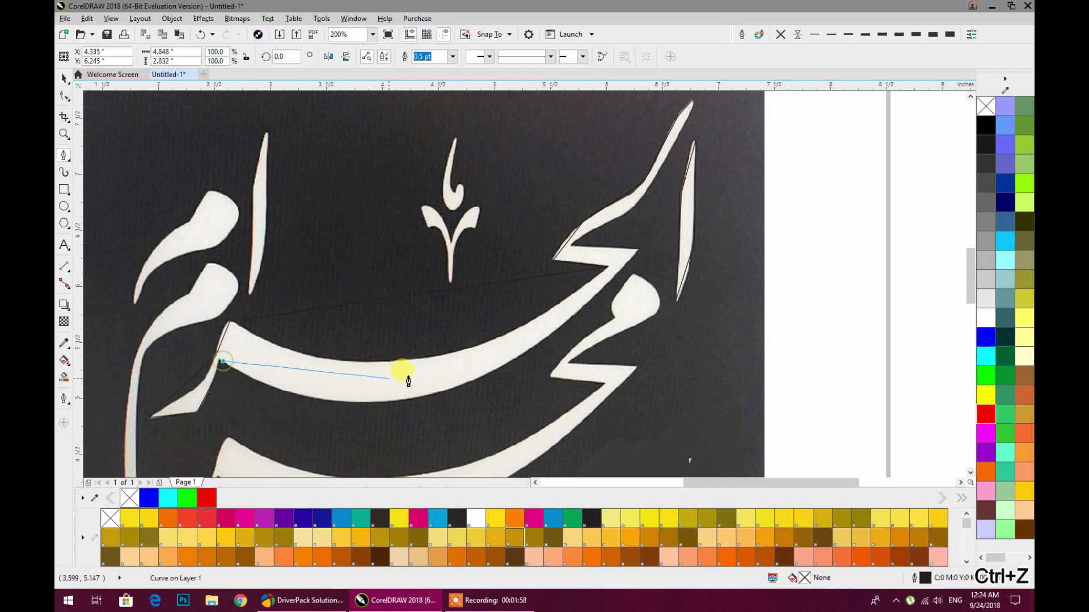
Run the upper word's outline through the zigzag's right point and inner corner, up the slanted stroke, and close it at the top tip.
{"action": "left_click_drag", "start_coordinate": [637, 250], "coordinate": [573, 251]}
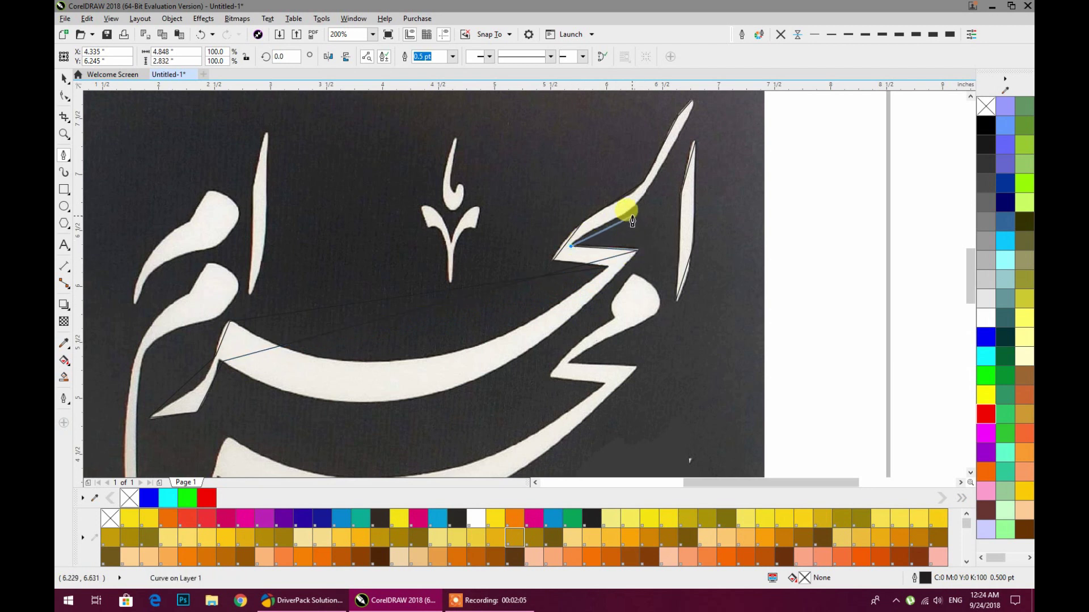
{"action": "left_click_drag", "start_coordinate": [634, 207], "coordinate": [668, 178]}
{"action": "left_click", "coordinate": [684, 126]}
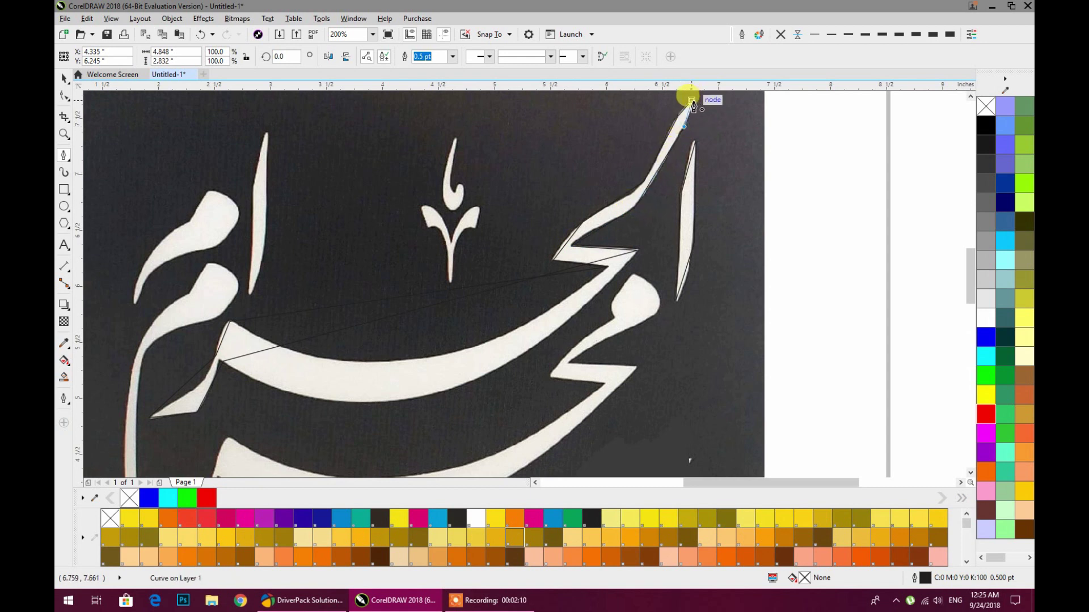
{"action": "left_click", "coordinate": [692, 101]}
Start the lower word's outline at the top of its rounded head and trace the left edge through the zigzag to its inner corner.
{"action": "left_click_drag", "start_coordinate": [634, 276], "coordinate": [614, 305]}
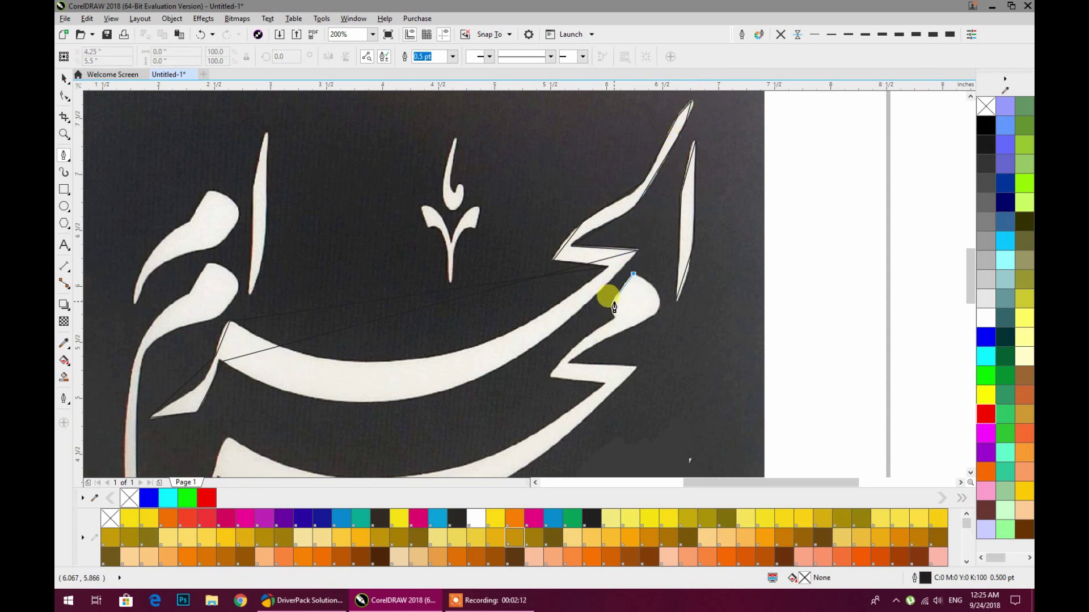
{"action": "left_click", "coordinate": [611, 304]}
{"action": "left_click", "coordinate": [615, 317]}
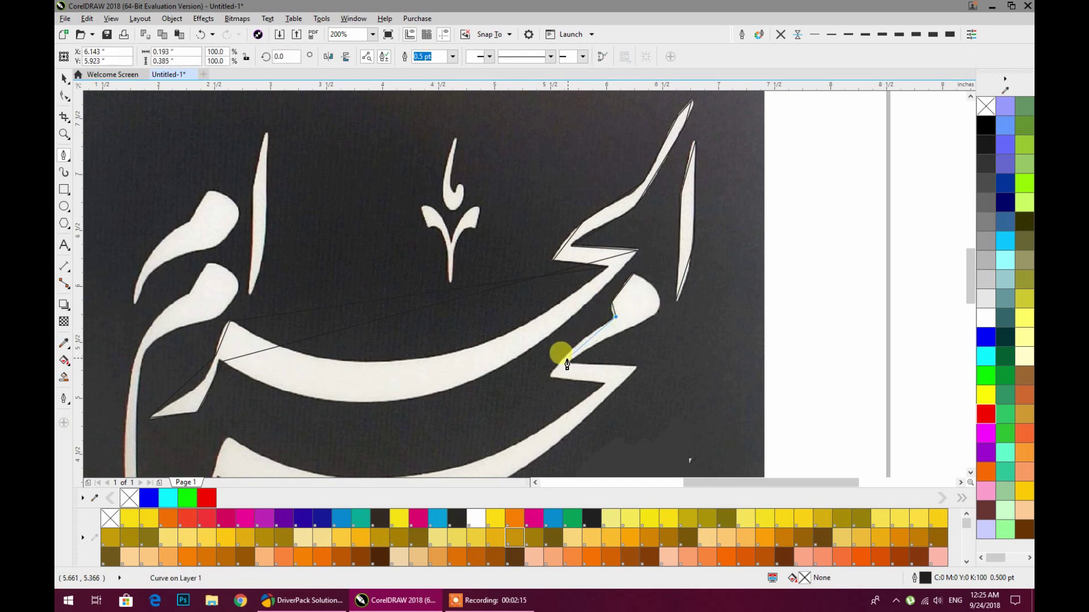
{"action": "left_click", "coordinate": [550, 376]}
{"action": "left_click", "coordinate": [602, 388]}
Extend the lower word's outline along the sweep's upper edge to its left peak, around the pointed tail and back to the inner junction.
{"action": "scroll", "coordinate": [602, 376], "scroll_direction": "down", "scroll_amount": 3}
{"action": "scroll", "coordinate": [586, 381], "scroll_direction": "up", "scroll_amount": 5}
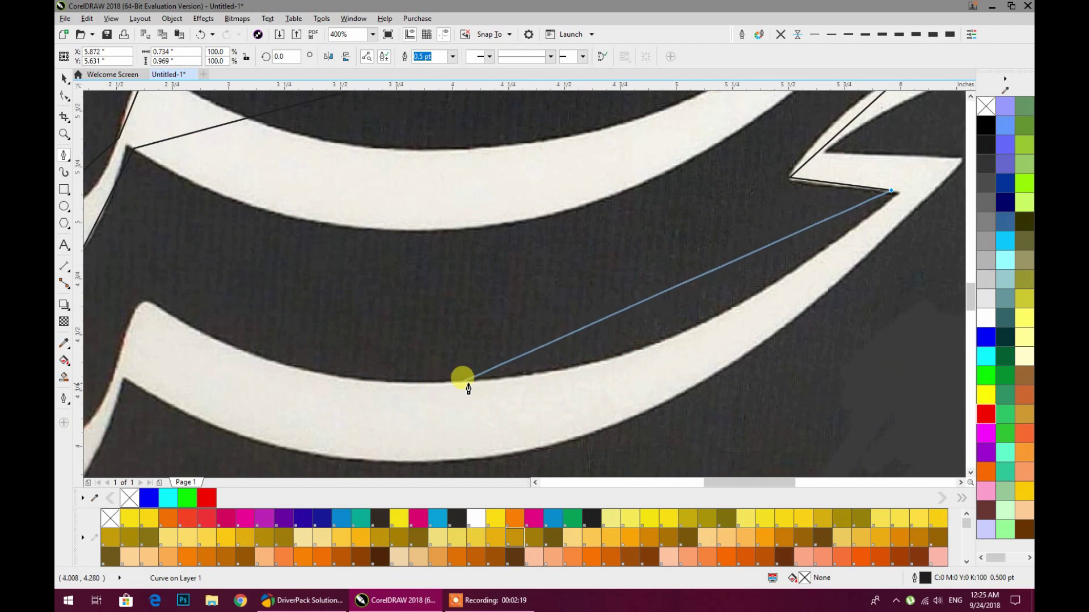
{"action": "left_click", "coordinate": [585, 365]}
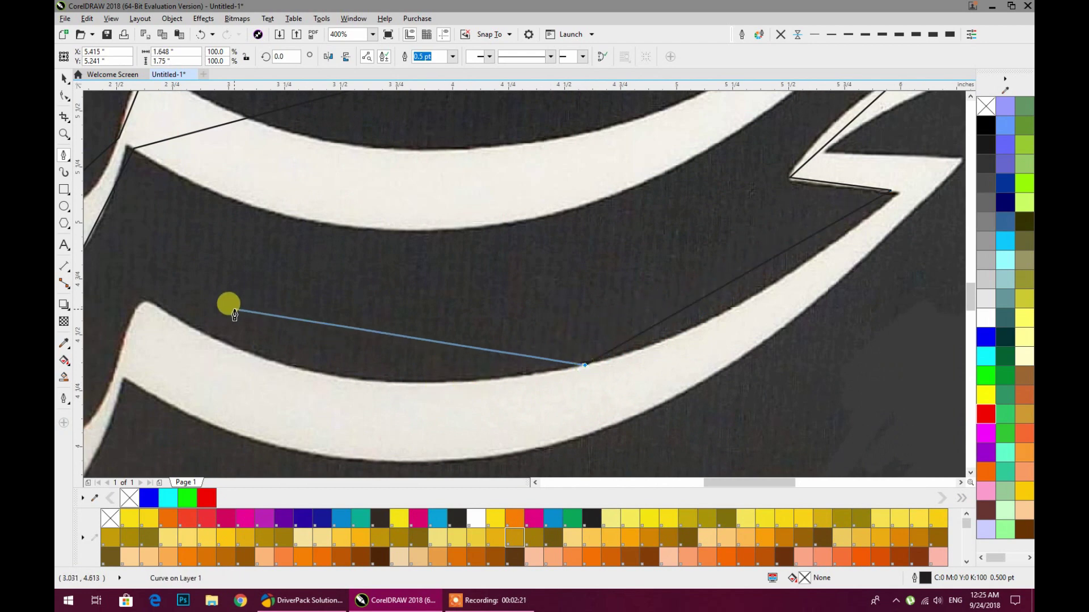
{"action": "left_click", "coordinate": [149, 305]}
{"action": "scroll", "coordinate": [149, 305], "scroll_direction": "down", "scroll_amount": 2}
{"action": "scroll", "coordinate": [239, 357], "scroll_direction": "up", "scroll_amount": 3}
{"action": "left_click", "coordinate": [204, 371]}
{"action": "scroll", "coordinate": [256, 375], "scroll_direction": "down", "scroll_amount": 2}
{"action": "scroll", "coordinate": [249, 391], "scroll_direction": "up", "scroll_amount": 1}
{"action": "left_click", "coordinate": [243, 407]}
{"action": "left_click", "coordinate": [336, 391]}
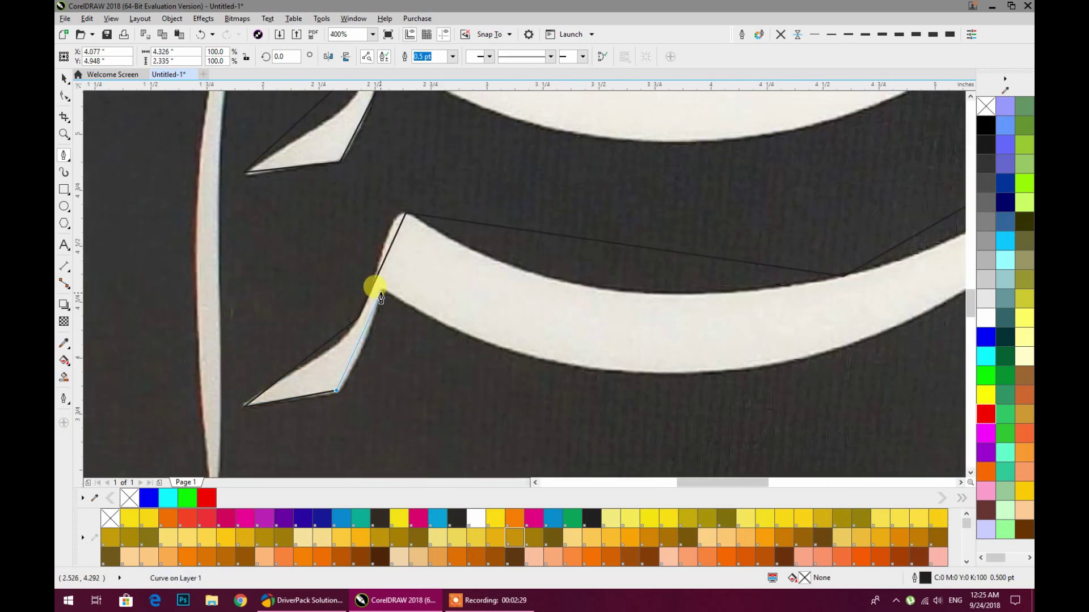
{"action": "left_click", "coordinate": [383, 295]}
Carry the lower word's outline via the sweep's bottom edge to the zigzag's right point and inner corner, and close it around the rounded head.
{"action": "scroll", "coordinate": [547, 299], "scroll_direction": "down", "scroll_amount": 3}
{"action": "scroll", "coordinate": [554, 284], "scroll_direction": "up", "scroll_amount": 2}
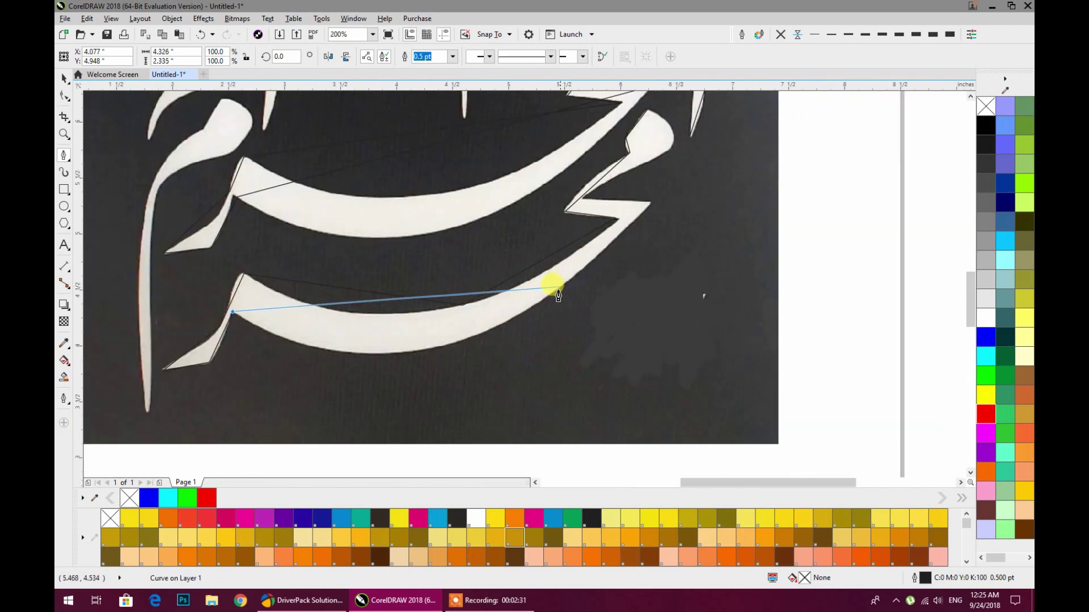
{"action": "left_click", "coordinate": [435, 346]}
{"action": "left_click", "coordinate": [650, 202]}
{"action": "left_click", "coordinate": [585, 199]}
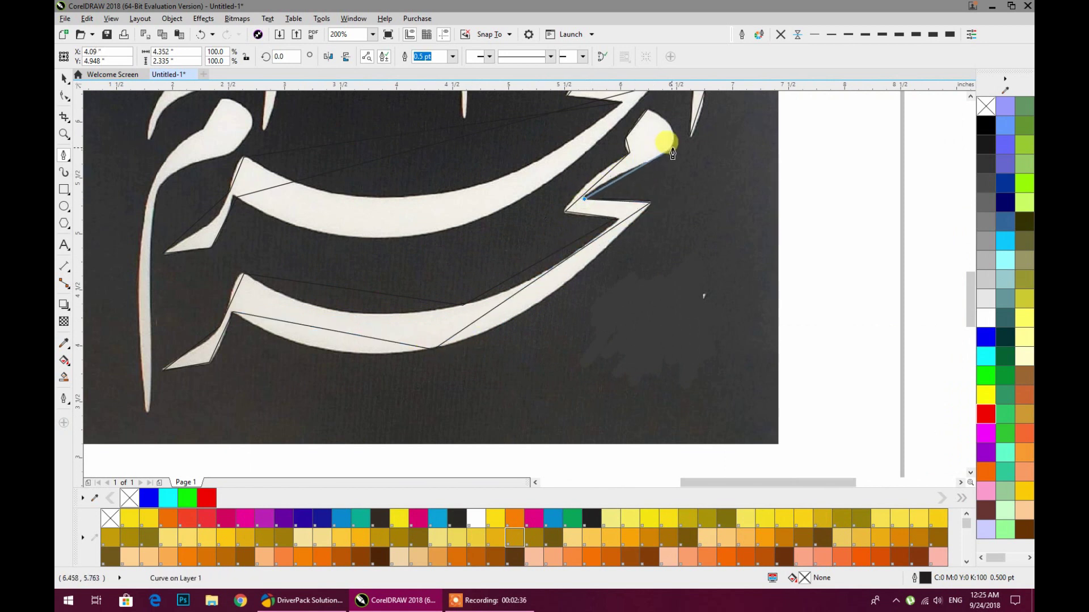
{"action": "left_click_drag", "start_coordinate": [672, 148], "coordinate": [670, 123]}
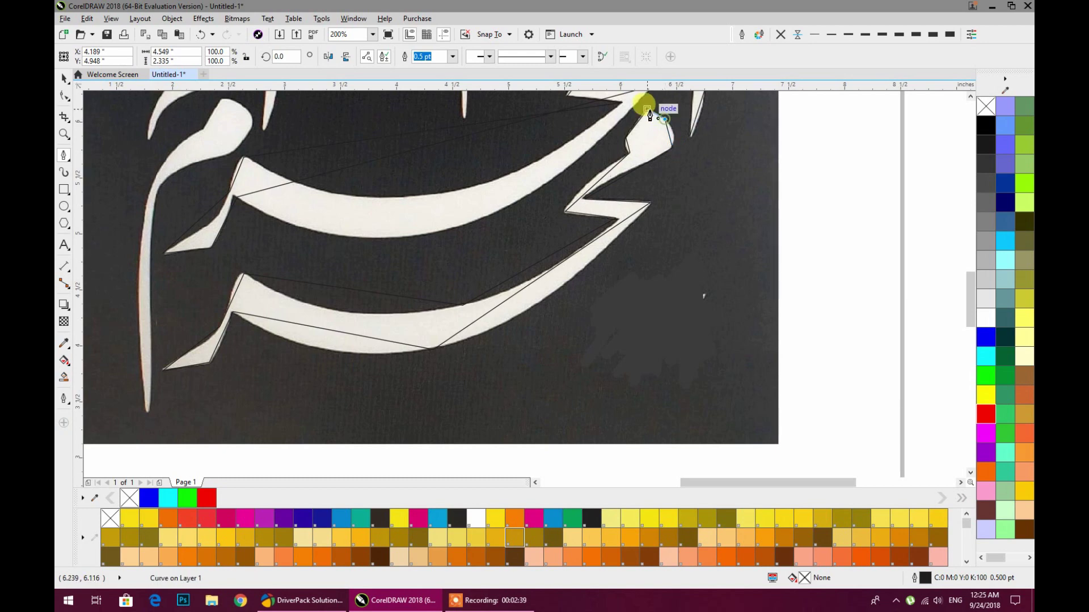
Trace a closed four-point Pen outline around the tall vertical stroke of the left letter group.
{"action": "scroll", "coordinate": [661, 116], "scroll_direction": "down", "scroll_amount": 3}
{"action": "scroll", "coordinate": [621, 196], "scroll_direction": "up", "scroll_amount": 3}
{"action": "scroll", "coordinate": [319, 272], "scroll_direction": "down", "scroll_amount": 1}
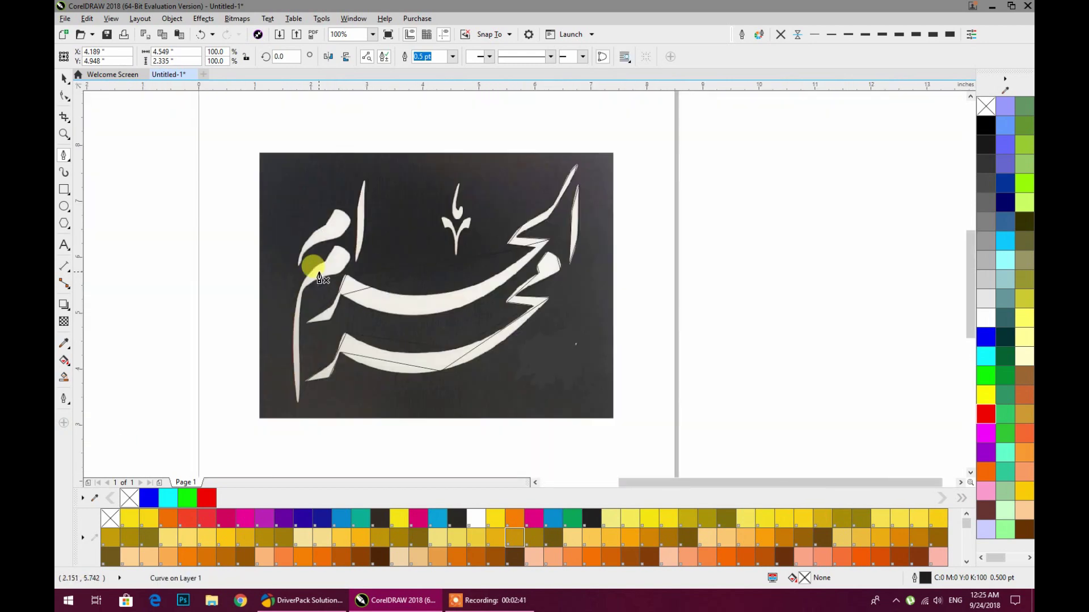
{"action": "scroll", "coordinate": [339, 203], "scroll_direction": "up", "scroll_amount": 1}
{"action": "left_click", "coordinate": [391, 157]}
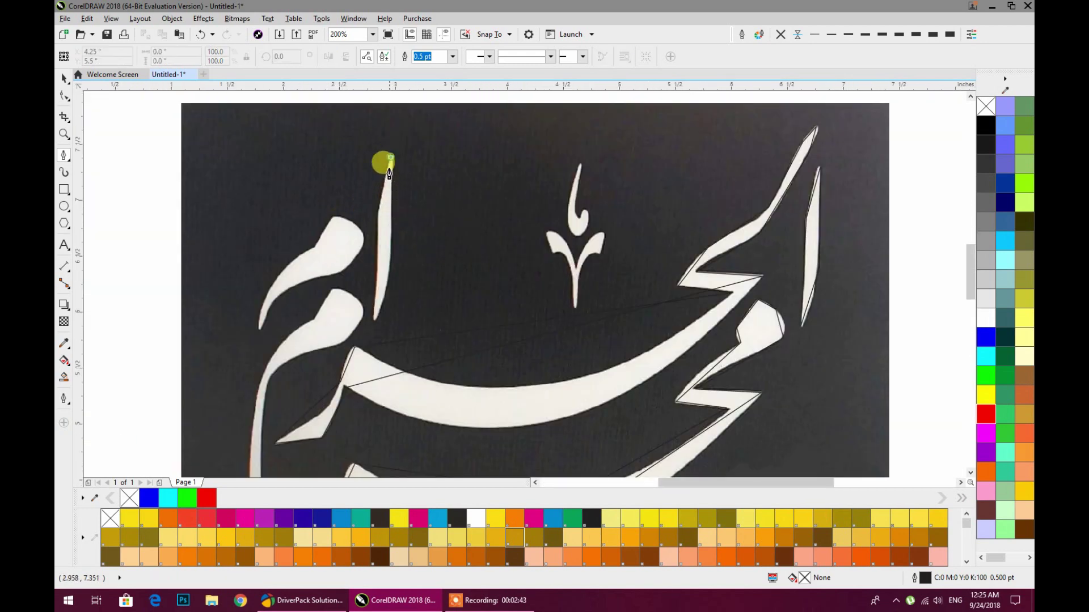
{"action": "left_click", "coordinate": [377, 206]}
{"action": "left_click", "coordinate": [375, 321]}
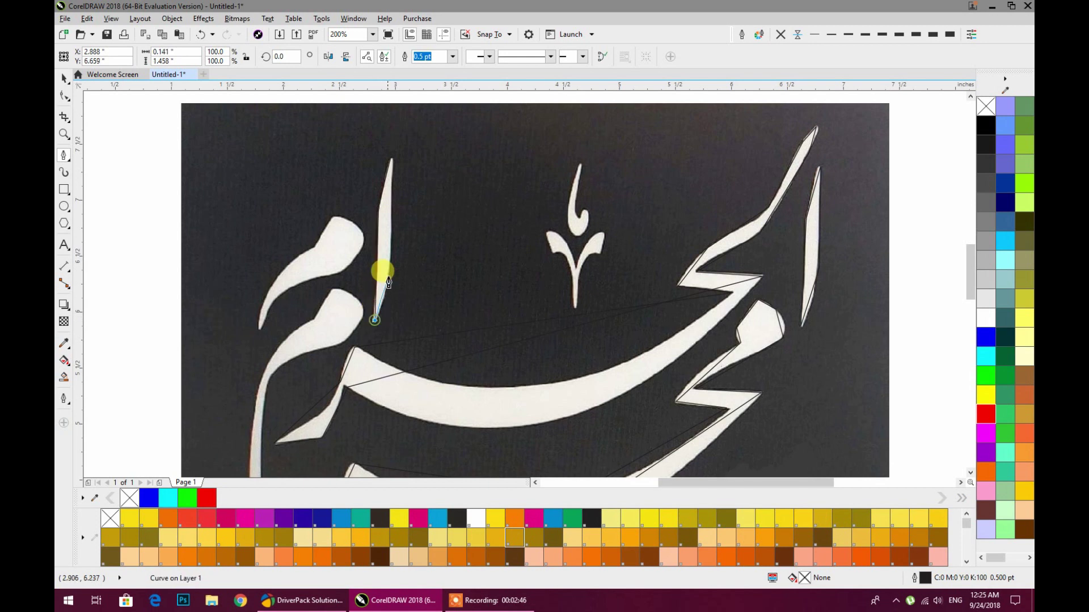
{"action": "left_click", "coordinate": [388, 283]}
{"action": "left_click", "coordinate": [391, 163]}
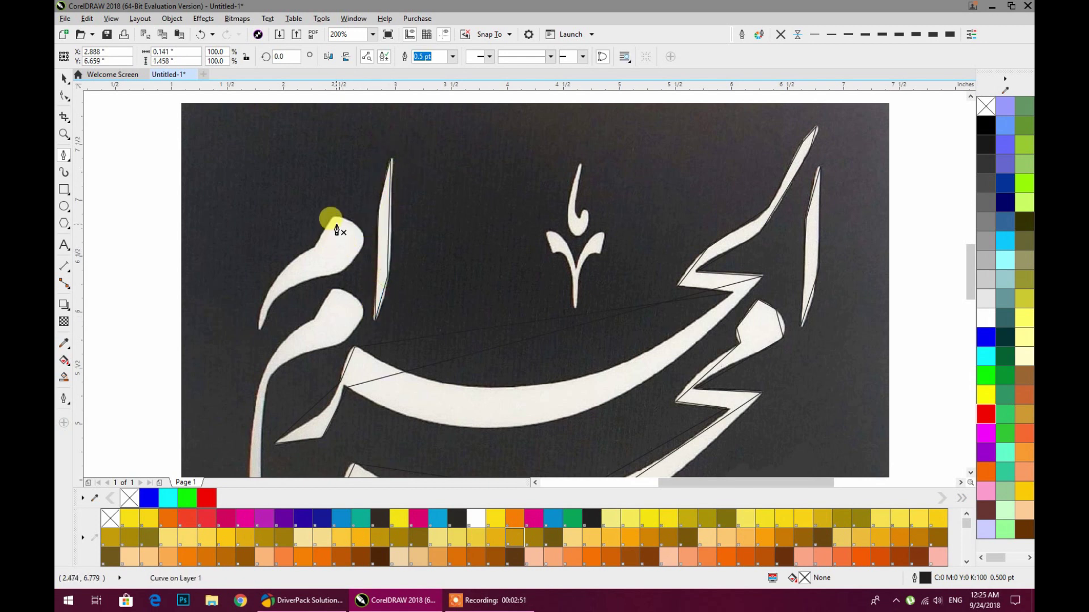
Outline the short-tailed upper letter at the far left, around its curved tail and rounded head back to the start.
{"action": "left_click", "coordinate": [316, 244]}
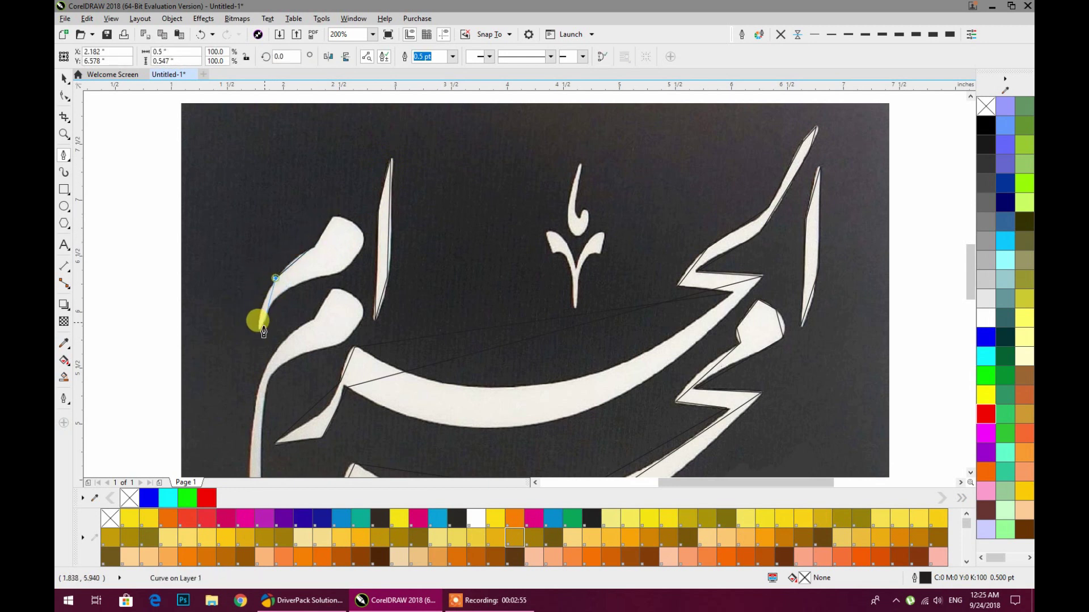
{"action": "left_click_drag", "start_coordinate": [256, 331], "coordinate": [283, 298]}
{"action": "left_click", "coordinate": [290, 287]}
{"action": "left_click", "coordinate": [344, 270]}
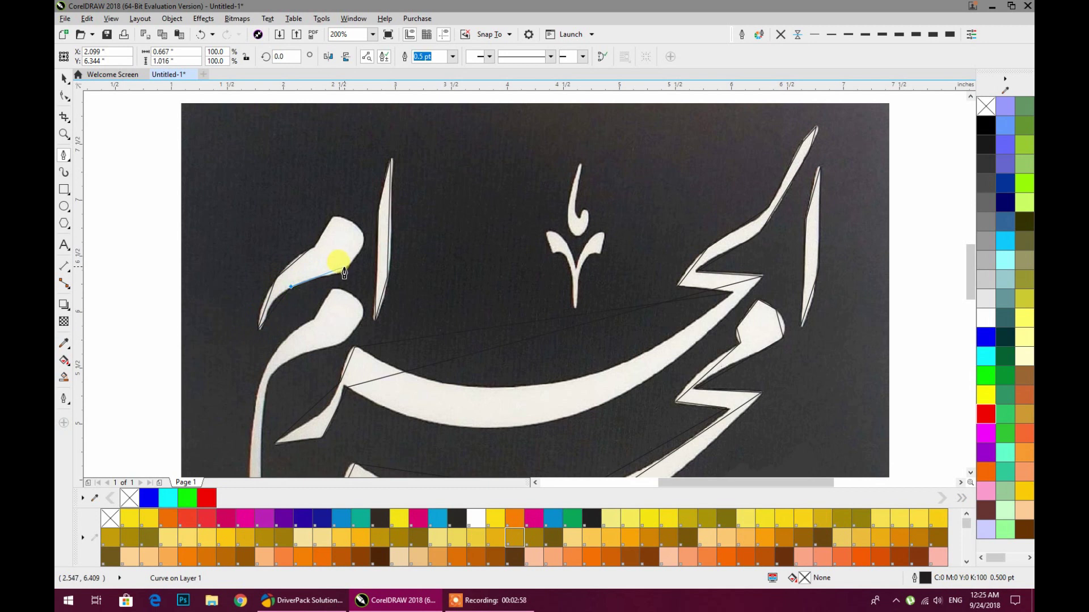
{"action": "left_click_drag", "start_coordinate": [363, 240], "coordinate": [350, 227]}
{"action": "left_click", "coordinate": [347, 220]}
{"action": "left_click", "coordinate": [332, 221]}
Start the long-tailed letter's outline at the top of its rounded head and trace the left edge down to the bottom tip.
{"action": "left_click", "coordinate": [329, 301]}
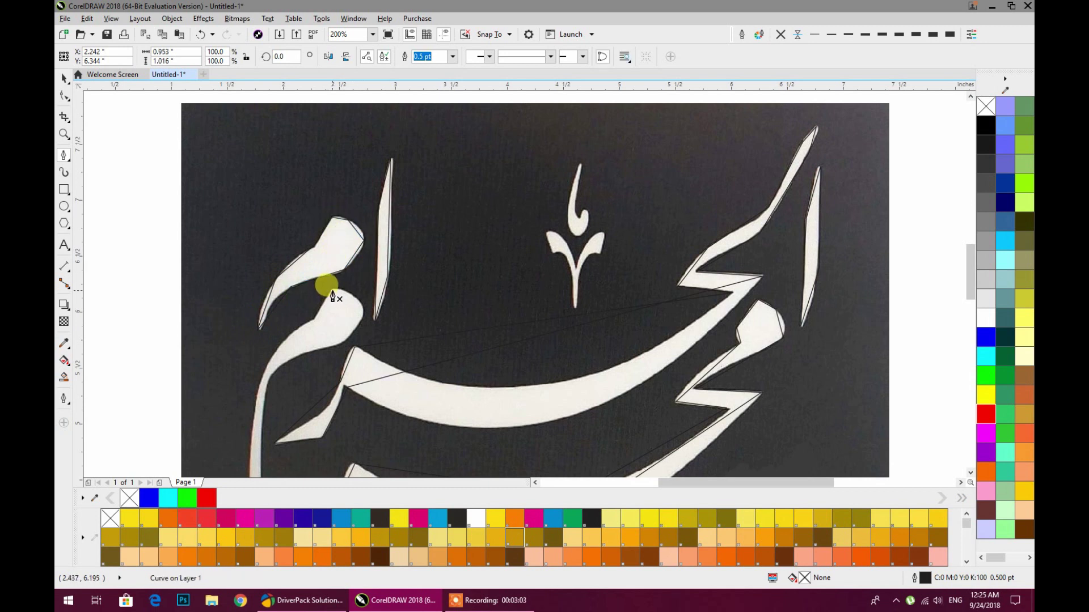
{"action": "left_click", "coordinate": [314, 319]}
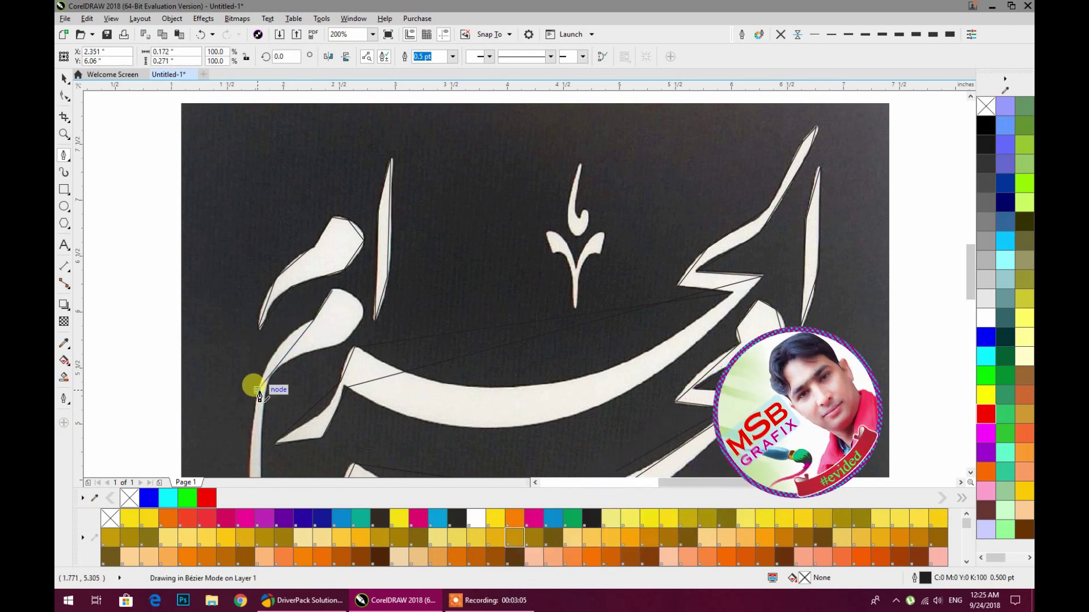
{"action": "left_click", "coordinate": [259, 396]}
{"action": "scroll", "coordinate": [283, 389], "scroll_direction": "down", "scroll_amount": 3}
{"action": "scroll", "coordinate": [275, 437], "scroll_direction": "up", "scroll_amount": 4}
{"action": "scroll", "coordinate": [281, 408], "scroll_direction": "down", "scroll_amount": 2}
{"action": "scroll", "coordinate": [283, 442], "scroll_direction": "up", "scroll_amount": 1}
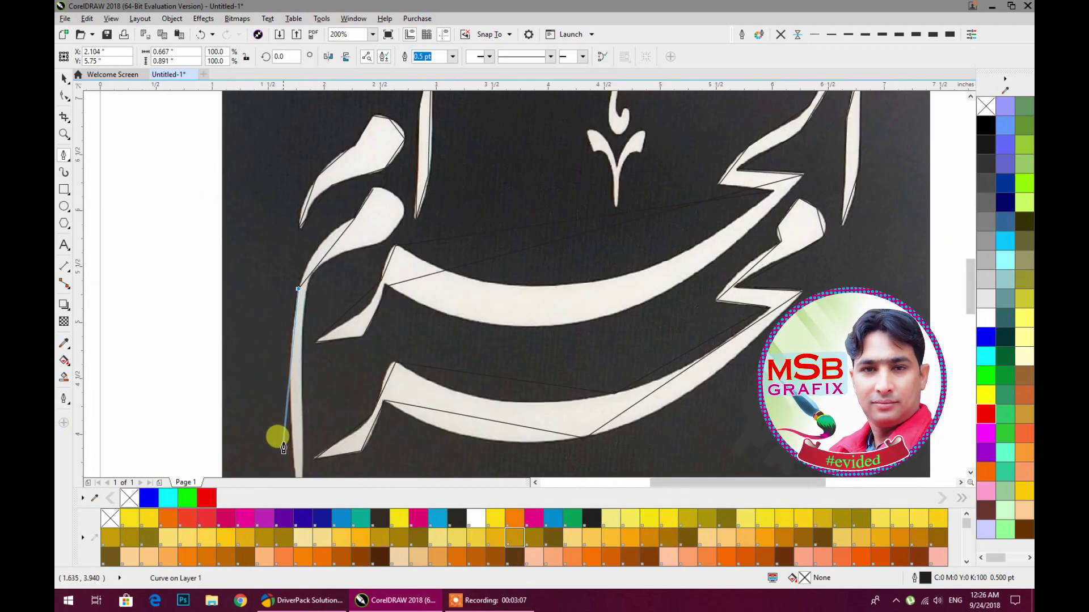
{"action": "left_click", "coordinate": [295, 459]}
{"action": "scroll", "coordinate": [289, 447], "scroll_direction": "down", "scroll_amount": 2}
{"action": "scroll", "coordinate": [301, 453], "scroll_direction": "up", "scroll_amount": 3}
{"action": "scroll", "coordinate": [303, 448], "scroll_direction": "down", "scroll_amount": 2}
{"action": "scroll", "coordinate": [309, 441], "scroll_direction": "up", "scroll_amount": 2}
{"action": "left_click", "coordinate": [315, 427]}
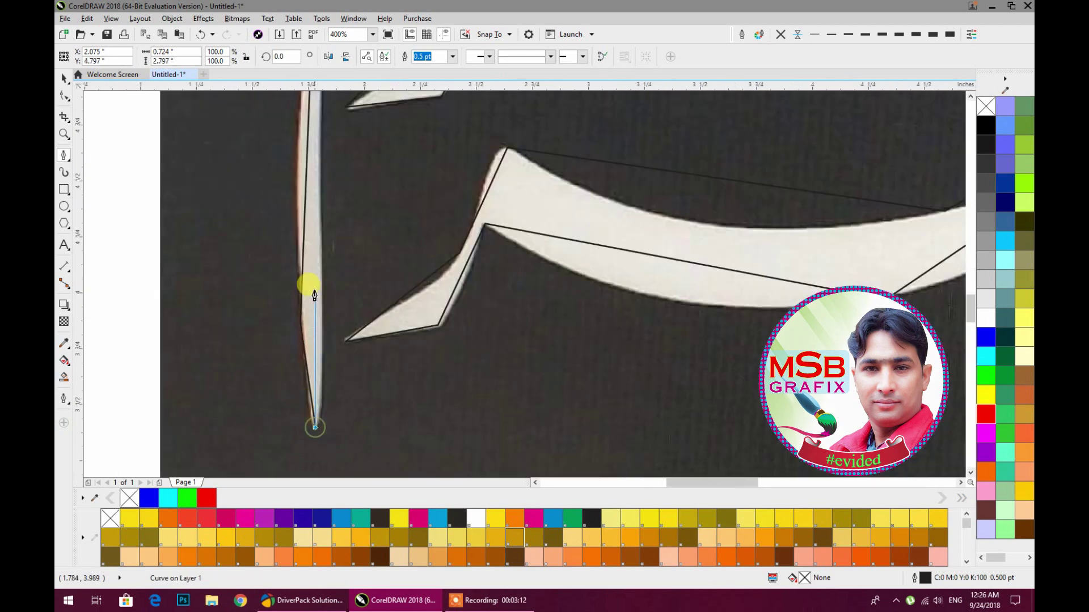
Carry the long-tailed letter's outline up the stem's right edge and under the rounded head, closing it at the head's top.
{"action": "scroll", "coordinate": [321, 287], "scroll_direction": "down", "scroll_amount": 2}
{"action": "scroll", "coordinate": [323, 233], "scroll_direction": "up", "scroll_amount": 2}
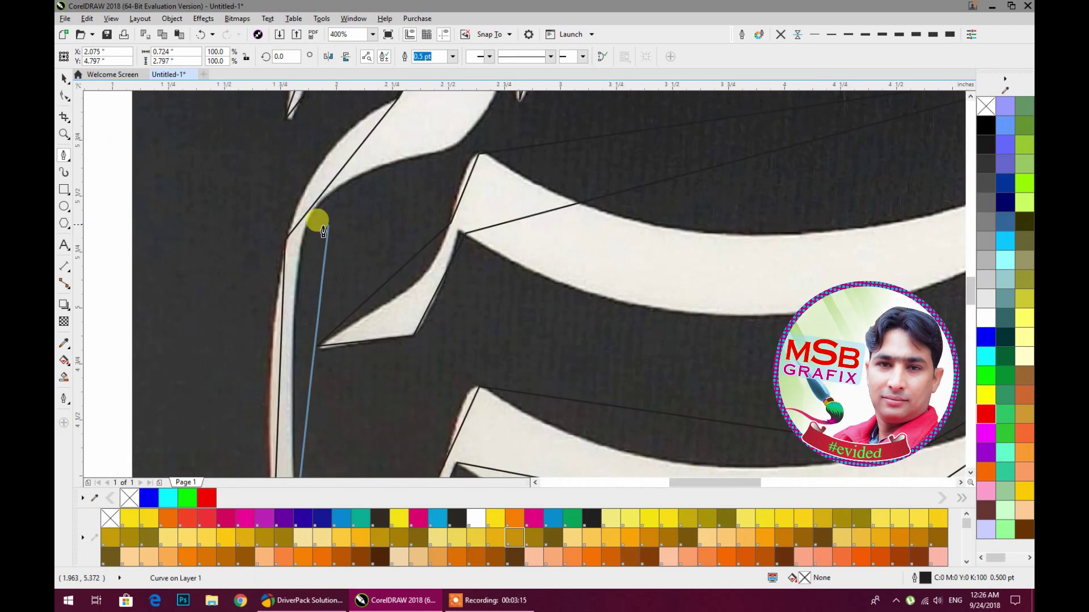
{"action": "left_click", "coordinate": [299, 235]}
{"action": "left_click", "coordinate": [394, 163]}
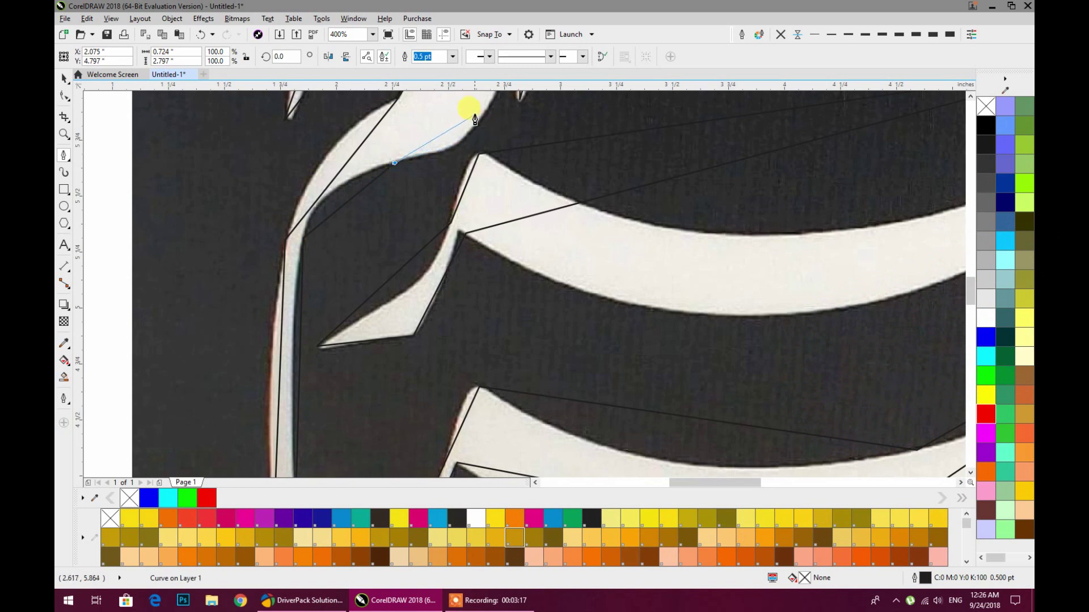
{"action": "left_click", "coordinate": [480, 115]}
{"action": "scroll", "coordinate": [484, 168], "scroll_direction": "down", "scroll_amount": 2}
{"action": "scroll", "coordinate": [488, 143], "scroll_direction": "up", "scroll_amount": 3}
{"action": "left_click", "coordinate": [469, 106]}
Start the Y-shaped ornament's outline at its right arm's tip and trace the lower edges via the stem's bottom tip to the left arm.
{"action": "scroll", "coordinate": [491, 164], "scroll_direction": "down", "scroll_amount": 1}
{"action": "scroll", "coordinate": [488, 159], "scroll_direction": "down", "scroll_amount": 3}
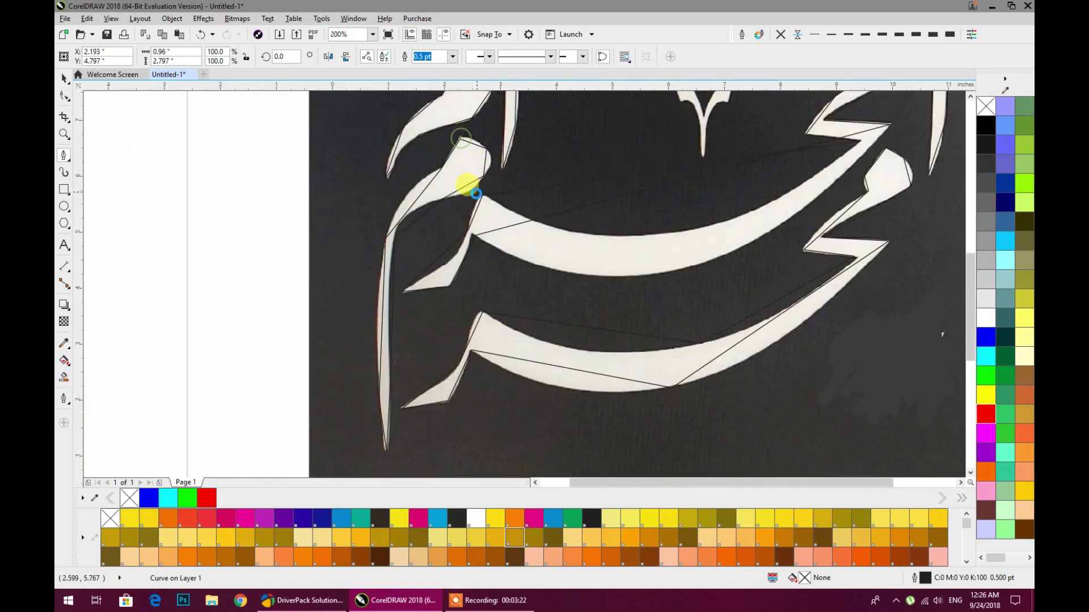
{"action": "scroll", "coordinate": [461, 183], "scroll_direction": "down", "scroll_amount": 1}
{"action": "scroll", "coordinate": [592, 152], "scroll_direction": "up", "scroll_amount": 2}
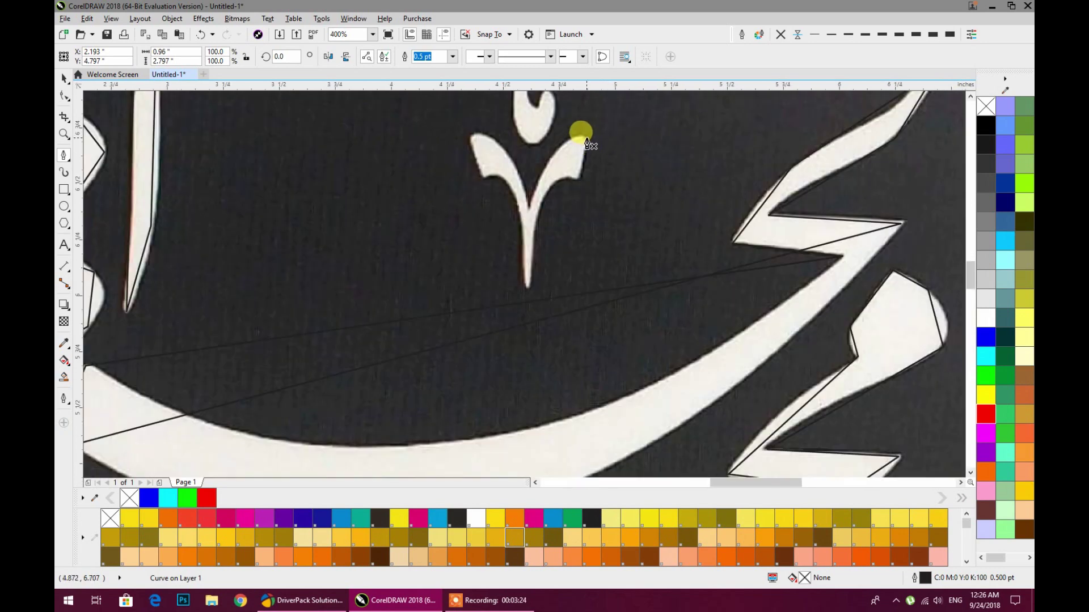
{"action": "left_click_drag", "start_coordinate": [586, 138], "coordinate": [586, 171]}
{"action": "left_click", "coordinate": [579, 179]}
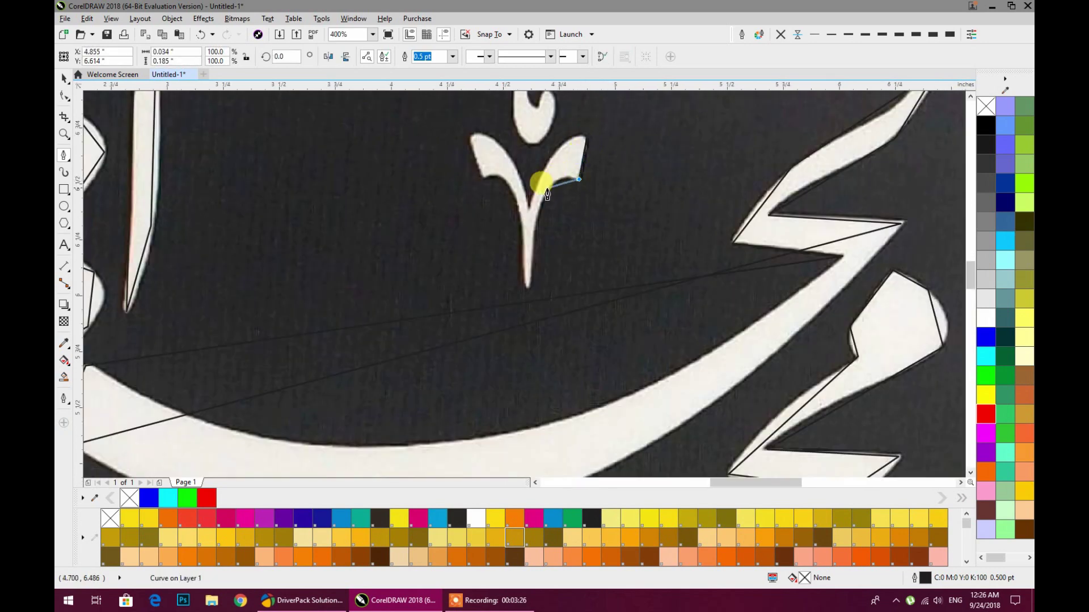
{"action": "left_click", "coordinate": [535, 225]}
{"action": "left_click", "coordinate": [528, 287]}
{"action": "left_click", "coordinate": [515, 198]}
{"action": "left_click", "coordinate": [482, 176]}
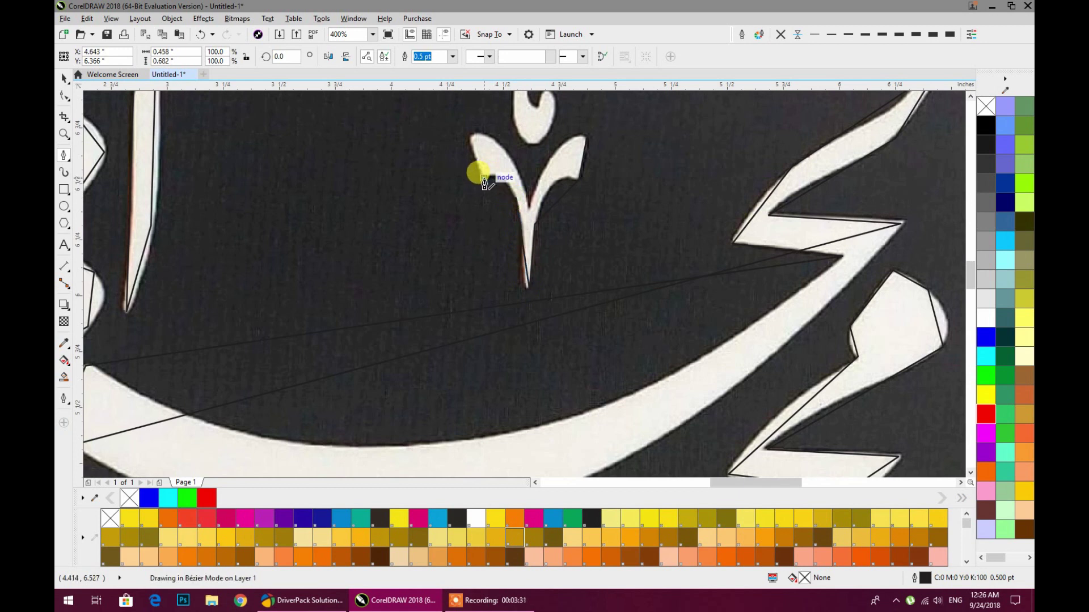
Run the Y-shaped ornament's outline over the left arm and through the inner fork, closing it at the right arm's tip.
{"action": "left_click", "coordinate": [468, 135]}
{"action": "left_click", "coordinate": [497, 143]}
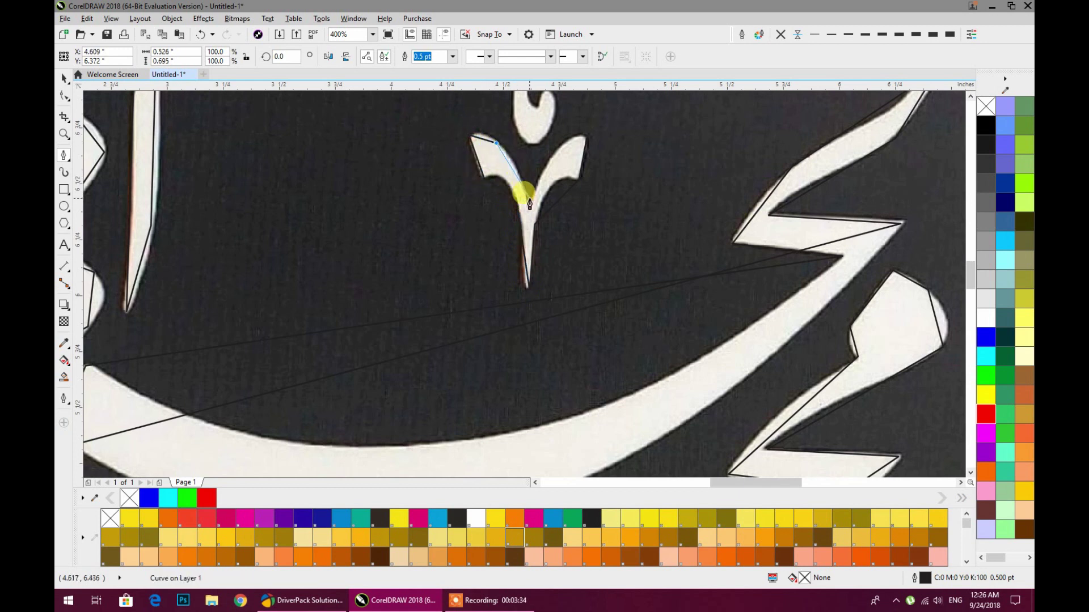
{"action": "left_click", "coordinate": [526, 208]}
{"action": "left_click", "coordinate": [557, 148]}
{"action": "left_click", "coordinate": [586, 138]}
Trace a closed outline around the small hooked stroke above the Y-shaped ornament.
{"action": "scroll", "coordinate": [586, 190], "scroll_direction": "down", "scroll_amount": 2}
{"action": "scroll", "coordinate": [578, 153], "scroll_direction": "up", "scroll_amount": 3}
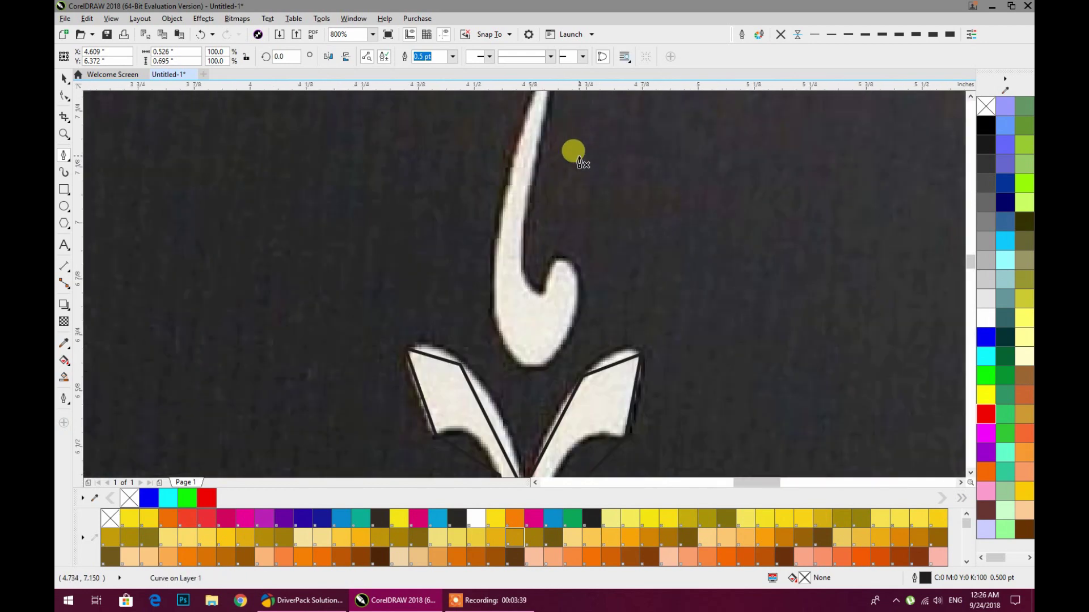
{"action": "scroll", "coordinate": [542, 162], "scroll_direction": "down", "scroll_amount": 1}
{"action": "left_click", "coordinate": [543, 121]}
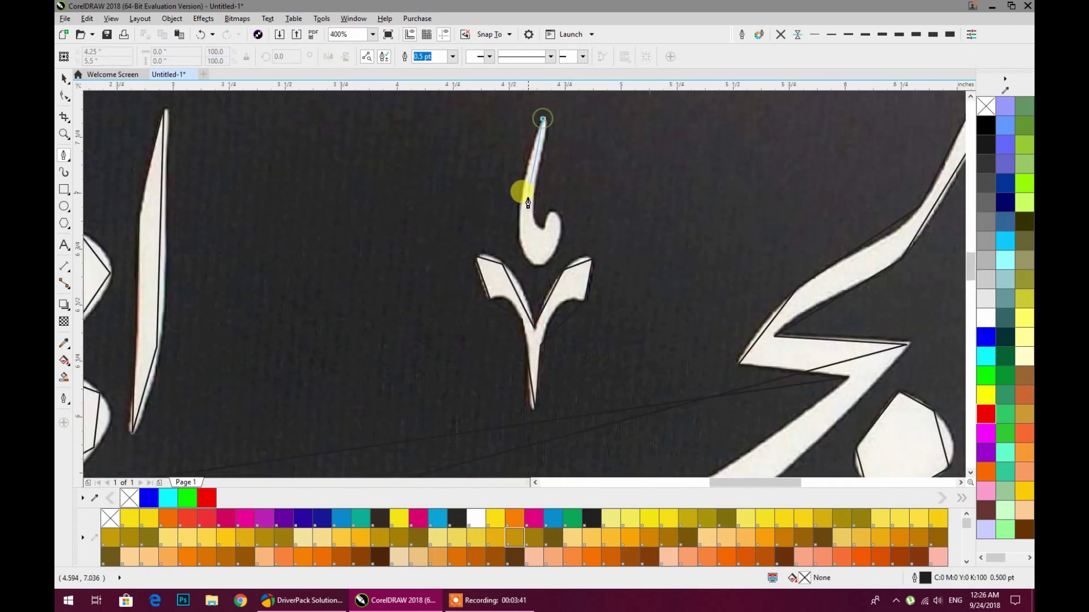
{"action": "left_click", "coordinate": [518, 239]}
{"action": "left_click_drag", "start_coordinate": [538, 266], "coordinate": [553, 233]}
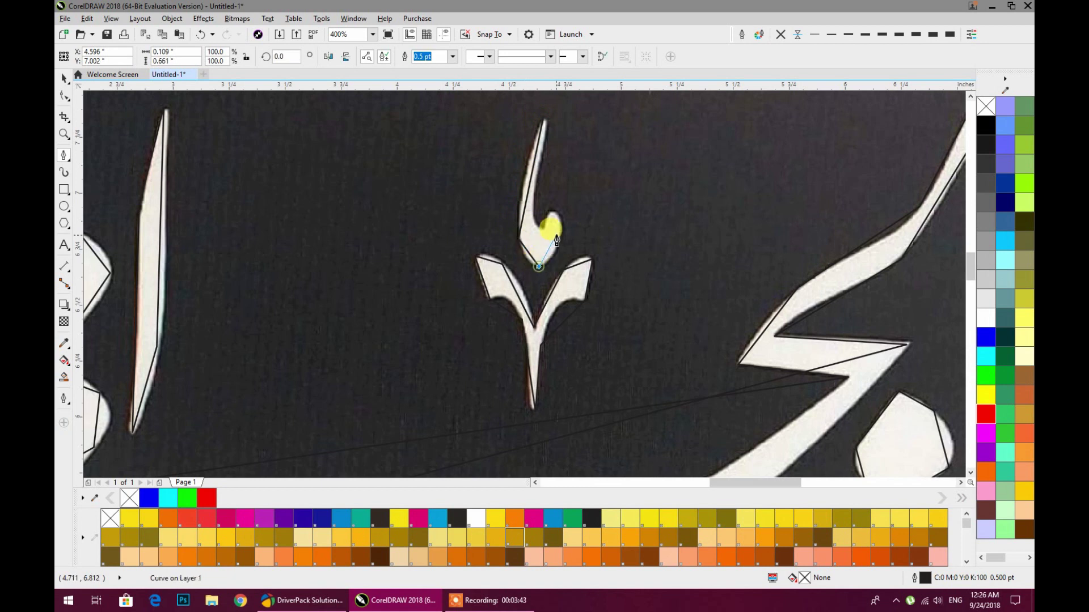
{"action": "left_click", "coordinate": [561, 231]}
{"action": "left_click", "coordinate": [552, 211]}
{"action": "left_click_drag", "start_coordinate": [545, 231], "coordinate": [522, 207]}
{"action": "left_click", "coordinate": [544, 119]}
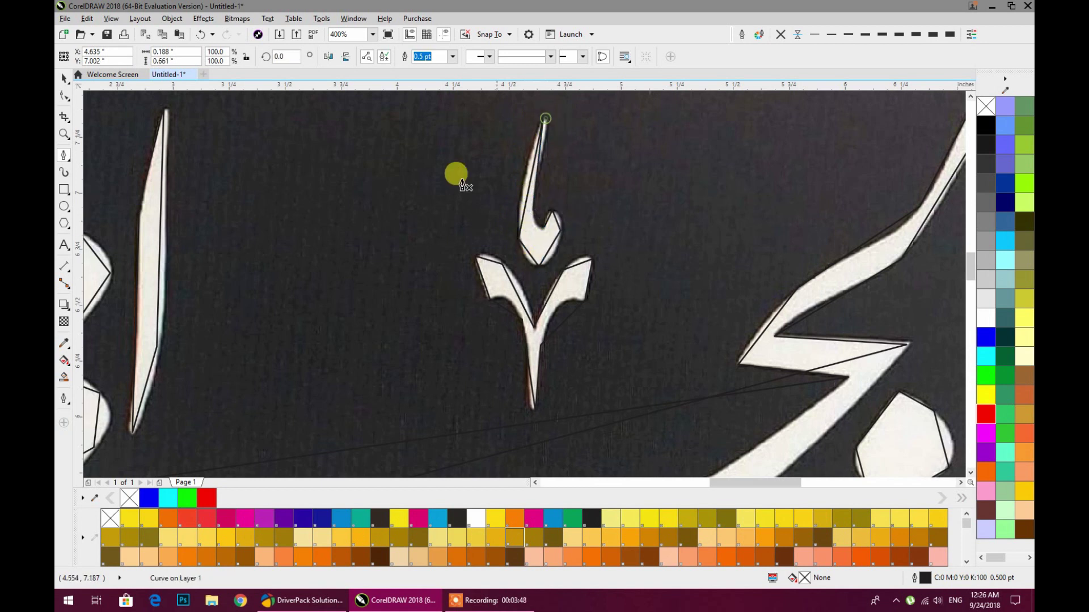
{"action": "left_click", "coordinate": [64, 96]}
{"action": "scroll", "coordinate": [426, 228], "scroll_direction": "down", "scroll_amount": 3}
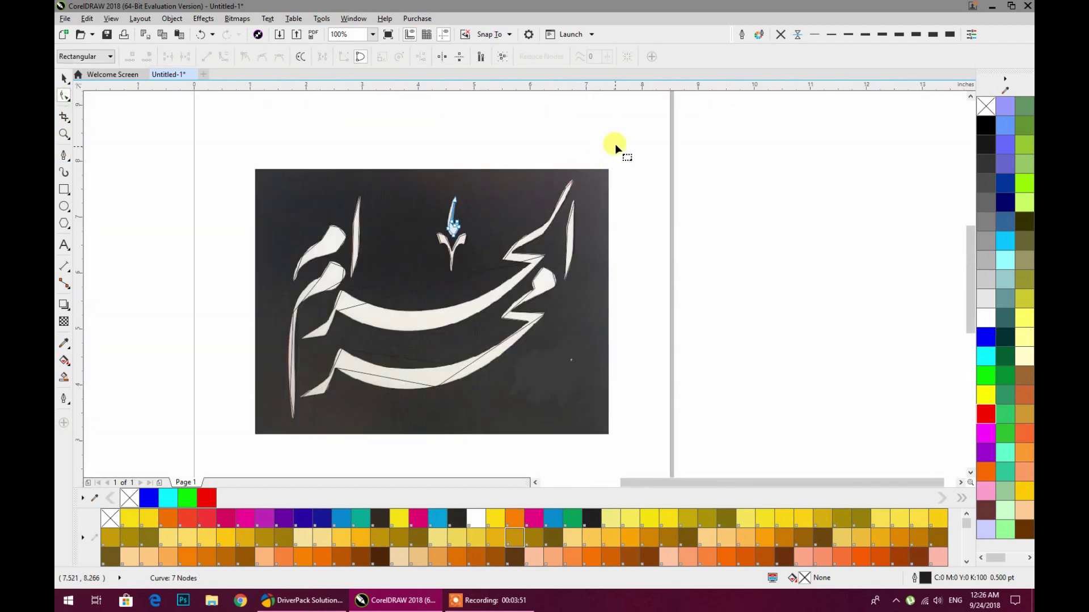
{"action": "left_click", "coordinate": [63, 79]}
{"action": "left_click", "coordinate": [64, 101]}
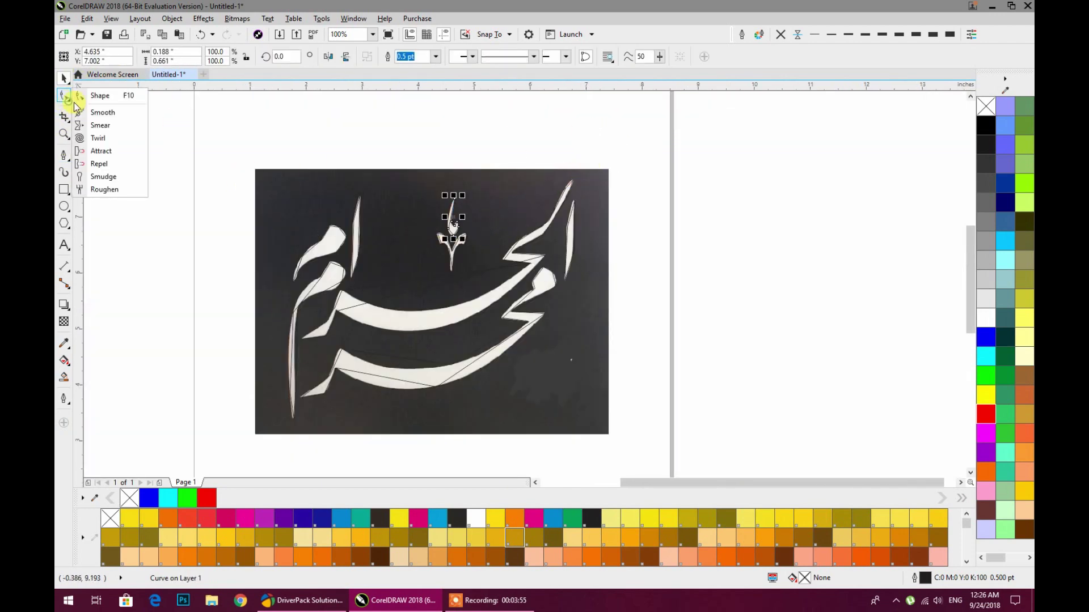
{"action": "left_click", "coordinate": [103, 97]}
{"action": "left_click_drag", "start_coordinate": [586, 161], "coordinate": [280, 450]}
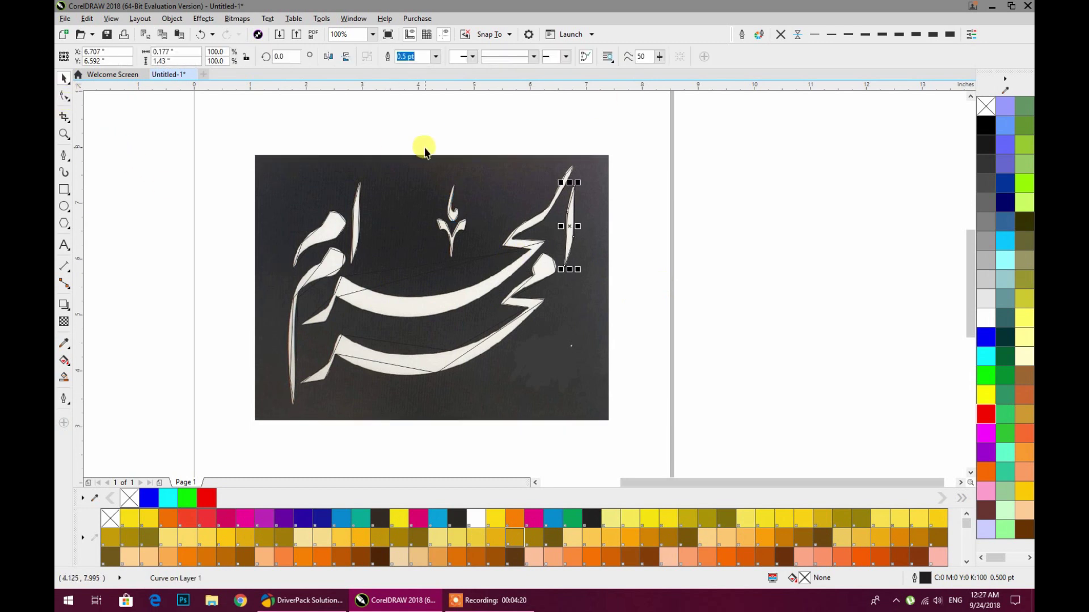
Convert all segments of the rightmost vertical stroke and the upper word's outline to curves with the Shape tool.
{"action": "left_click", "coordinate": [64, 96]}
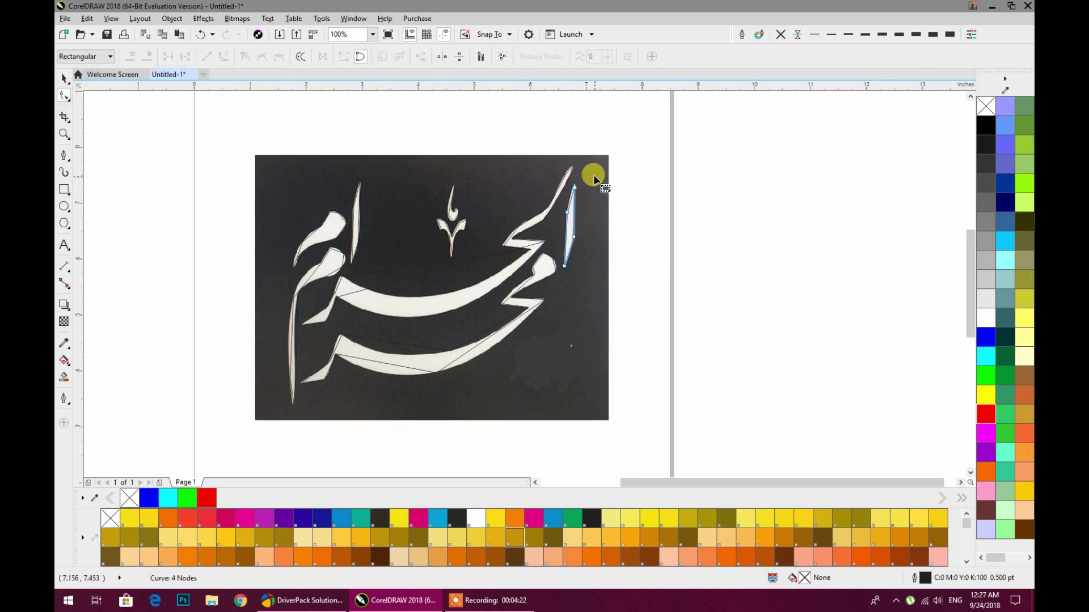
{"action": "left_click", "coordinate": [224, 57]}
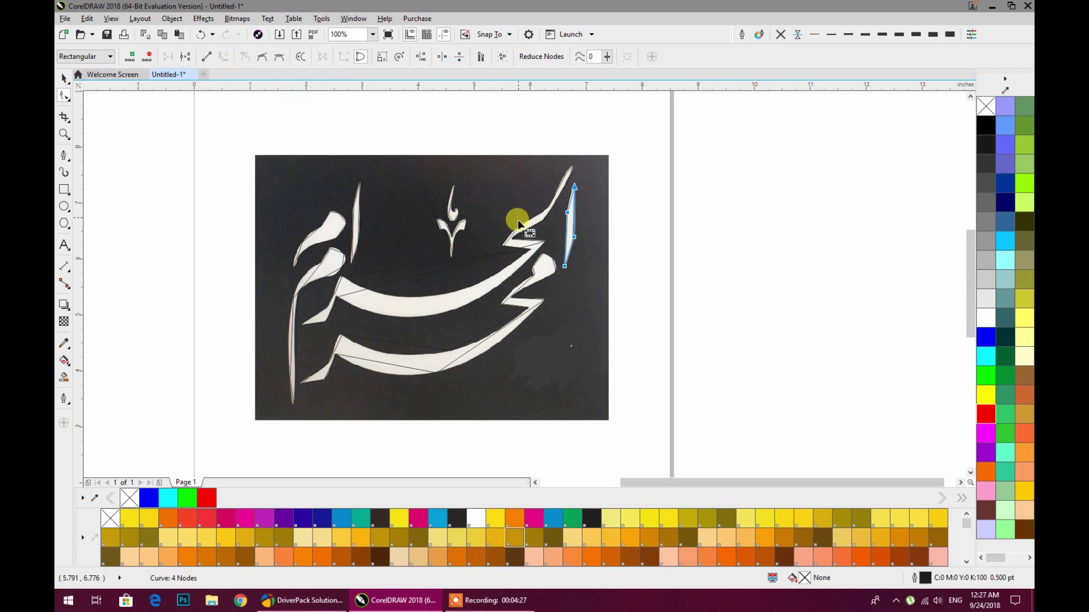
{"action": "left_click", "coordinate": [523, 244]}
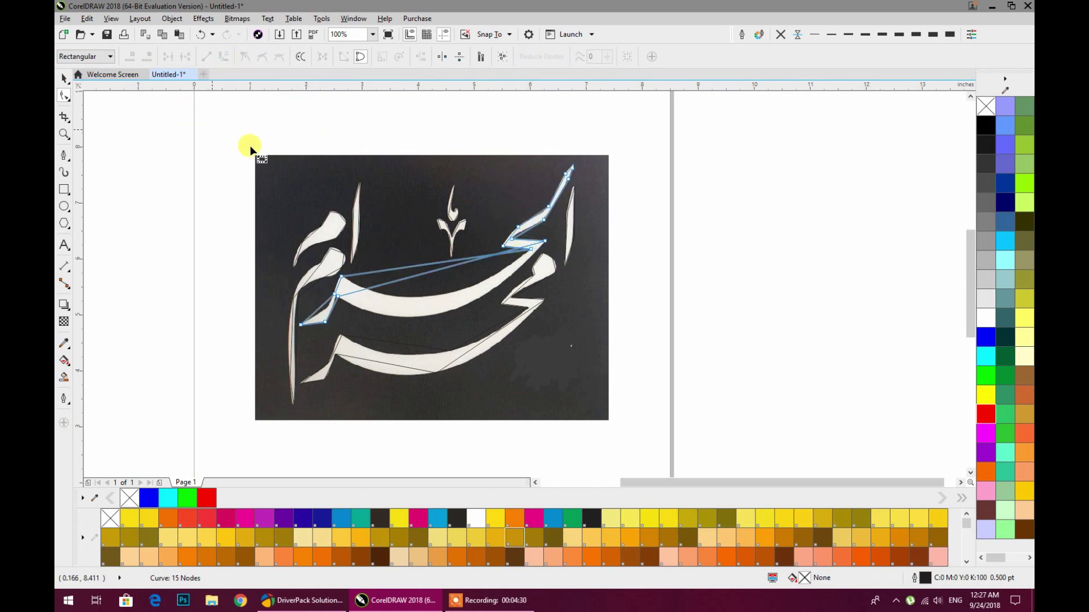
{"action": "left_click_drag", "start_coordinate": [610, 156], "coordinate": [287, 357]}
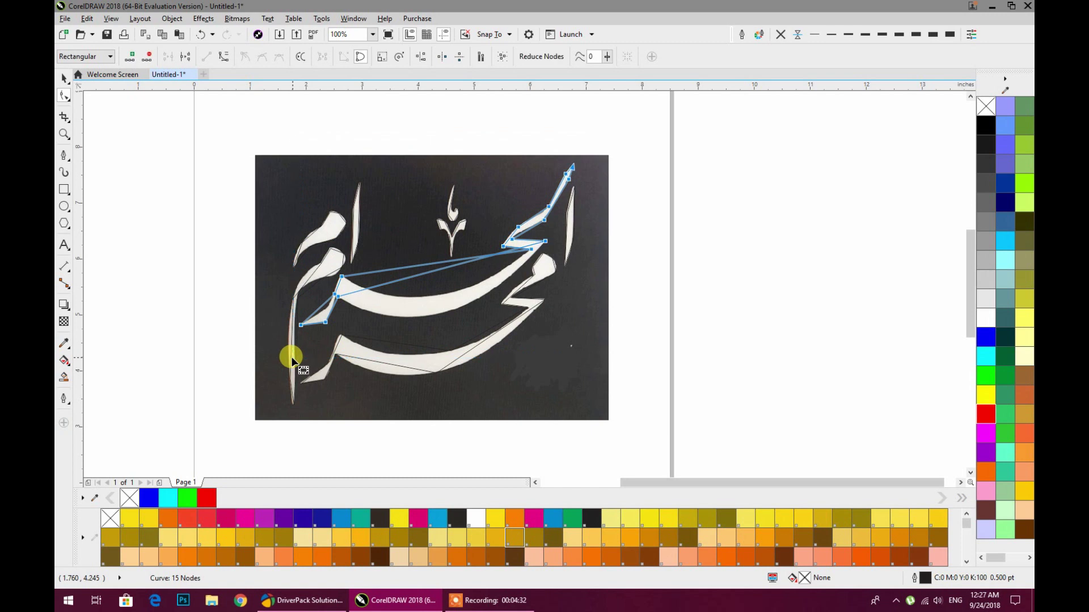
{"action": "left_click", "coordinate": [226, 59]}
Convert all segments of the small hooked stroke and the Y-shaped ornament to curves.
{"action": "left_click", "coordinate": [450, 220]}
{"action": "left_click_drag", "start_coordinate": [436, 163], "coordinate": [462, 237]}
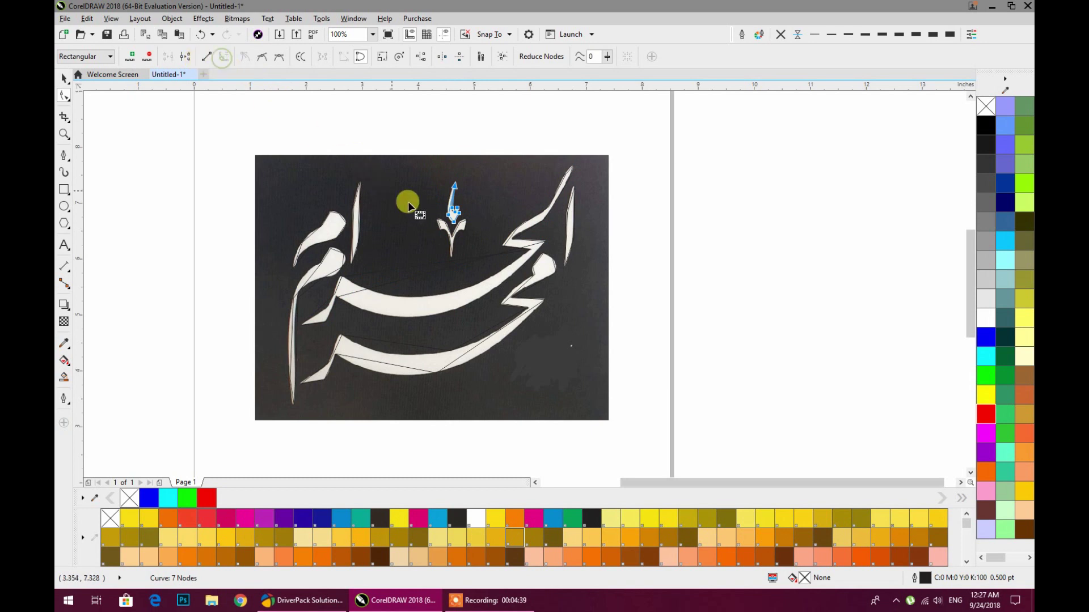
{"action": "left_click", "coordinate": [441, 220]}
{"action": "left_click_drag", "start_coordinate": [429, 211], "coordinate": [474, 262]}
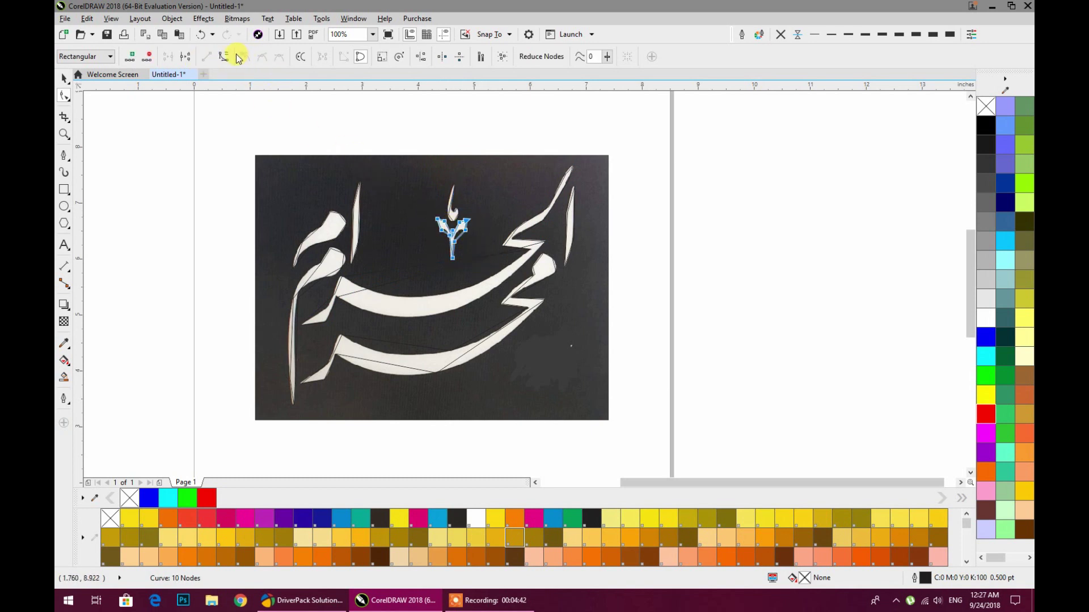
Convert all segments of the left group's vertical stroke, short-tailed letter and long-tailed letter to curves.
{"action": "left_click", "coordinate": [352, 220]}
{"action": "left_click_drag", "start_coordinate": [350, 219], "coordinate": [340, 272]}
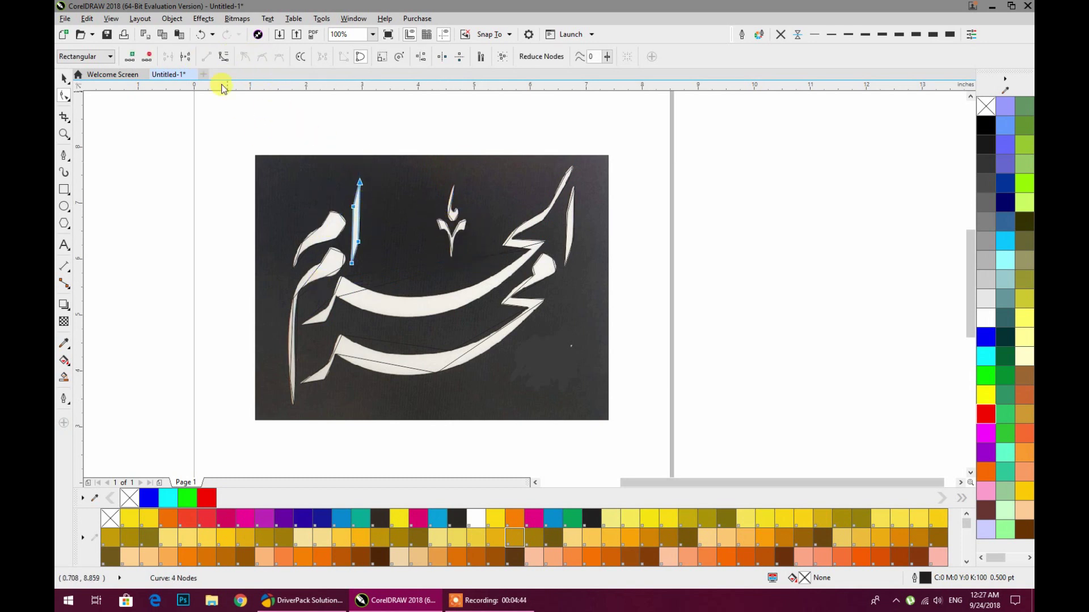
{"action": "left_click", "coordinate": [312, 205]}
{"action": "left_click_drag", "start_coordinate": [266, 157], "coordinate": [356, 272]}
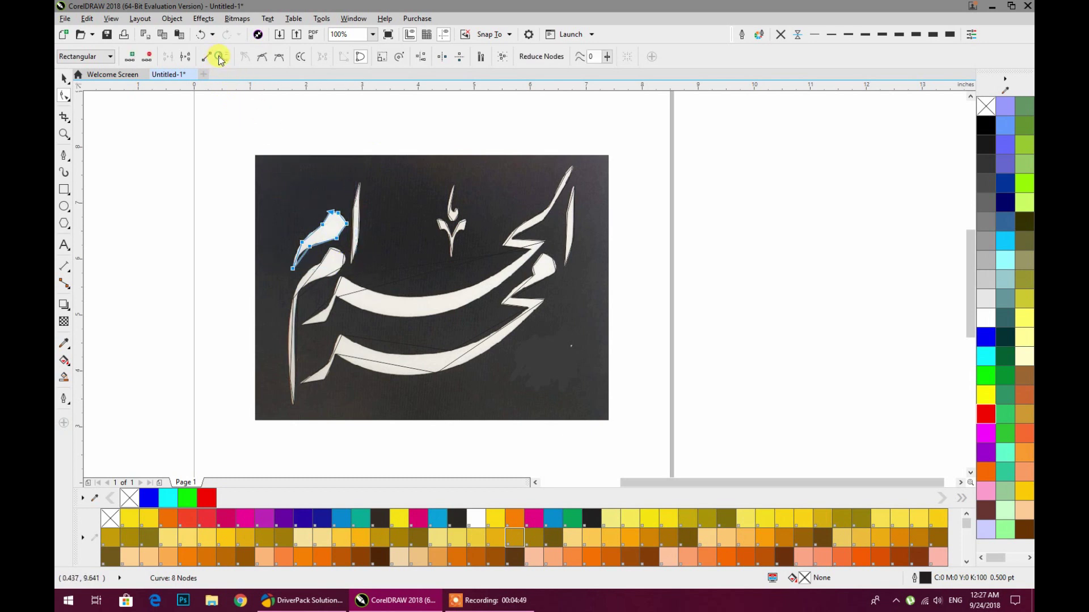
{"action": "left_click", "coordinate": [312, 266]}
{"action": "mouse_move", "coordinate": [244, 209]}
{"action": "left_mouse_down"}
{"action": "mouse_move", "coordinate": [348, 418]}
{"action": "mouse_move", "coordinate": [335, 362]}
{"action": "left_mouse_up"}
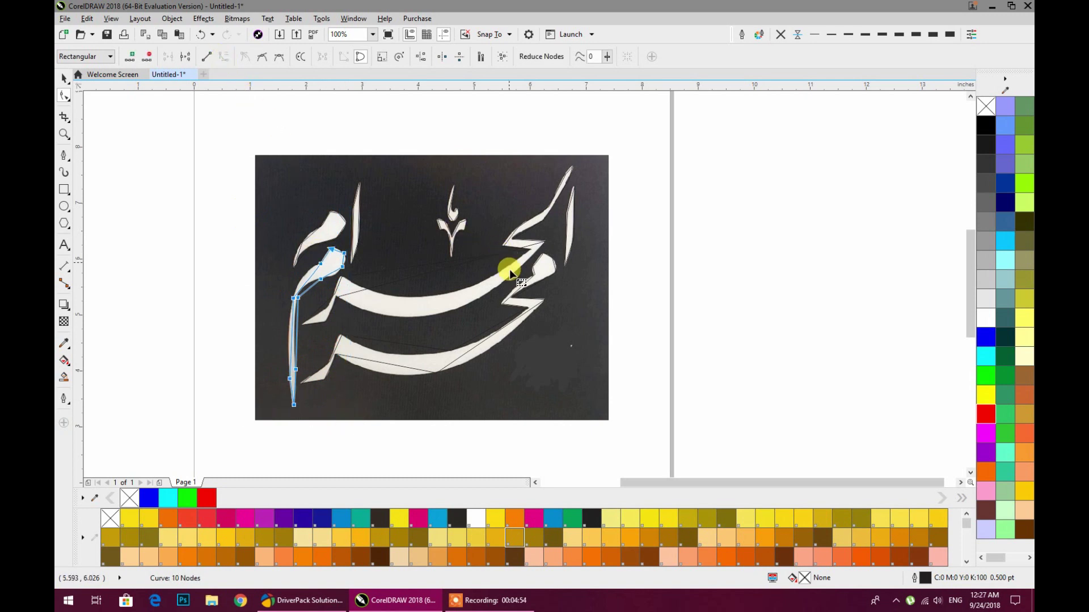
Convert all segments of the lower word's outline to curves and deselect its nodes.
{"action": "left_click", "coordinate": [512, 297]}
{"action": "left_click_drag", "start_coordinate": [543, 299], "coordinate": [295, 409]}
{"action": "left_click", "coordinate": [225, 58]}
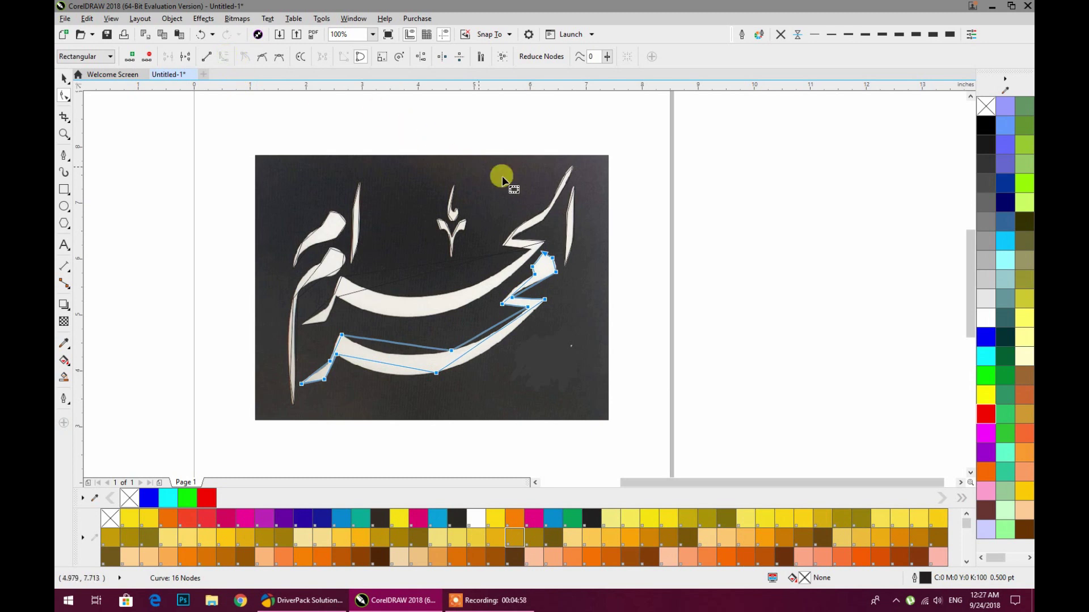
{"action": "left_click", "coordinate": [583, 212]}
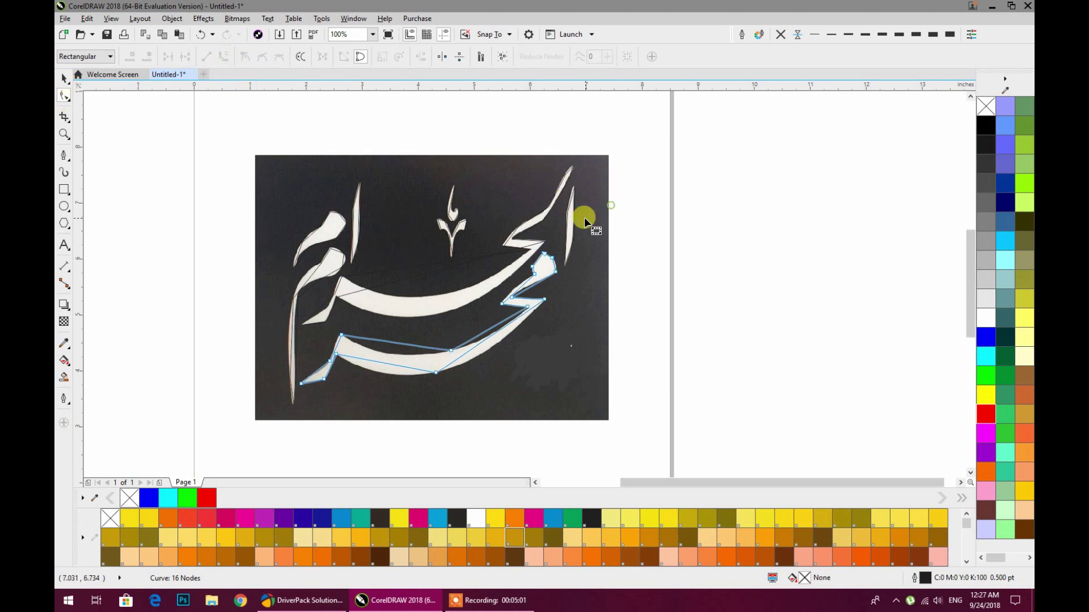
Select the rightmost vertical stroke's outline and reposition its top node at the tip of the letter.
{"action": "scroll", "coordinate": [571, 213], "scroll_direction": "up", "scroll_amount": 2}
{"action": "left_click", "coordinate": [552, 213]}
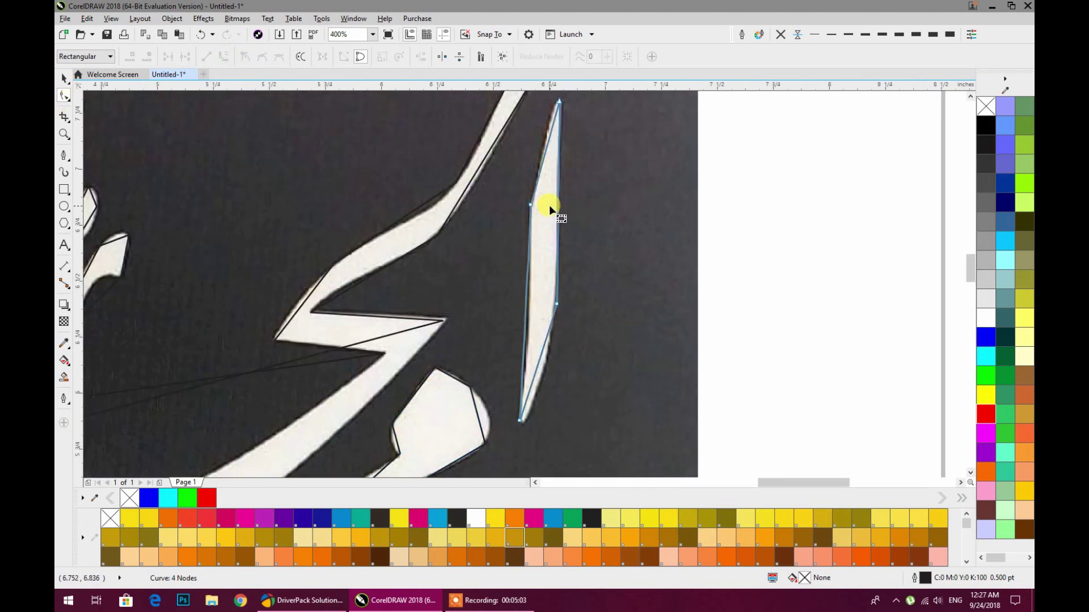
{"action": "left_click_drag", "start_coordinate": [560, 109], "coordinate": [537, 170]}
{"action": "scroll", "coordinate": [537, 171], "scroll_direction": "up", "scroll_amount": 2}
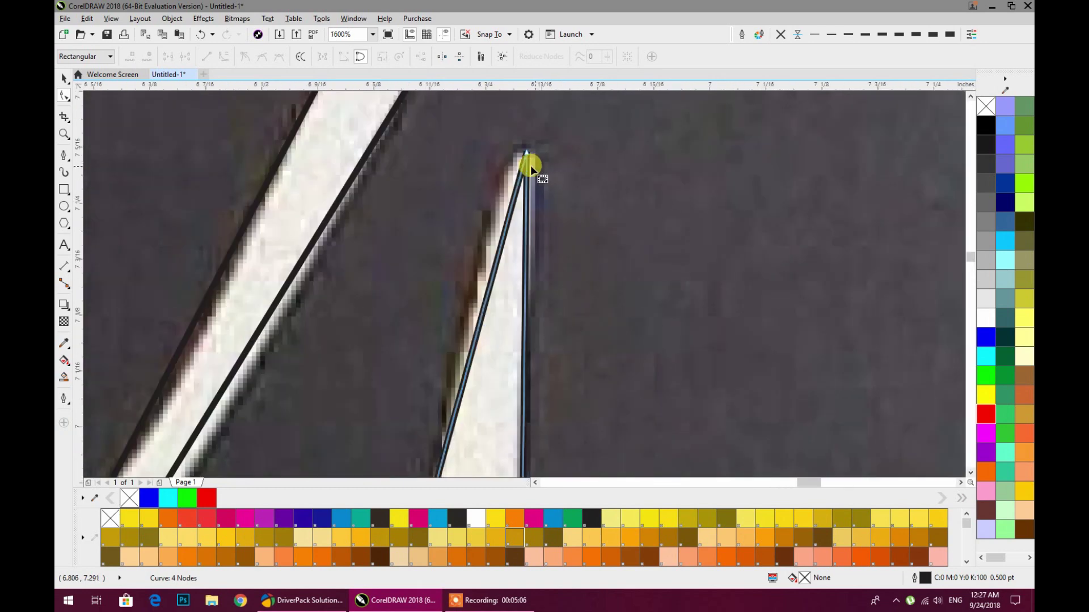
{"action": "scroll", "coordinate": [524, 153], "scroll_direction": "up", "scroll_amount": 1}
{"action": "left_click_drag", "start_coordinate": [531, 141], "coordinate": [537, 134]}
{"action": "scroll", "coordinate": [536, 135], "scroll_direction": "down", "scroll_amount": 2}
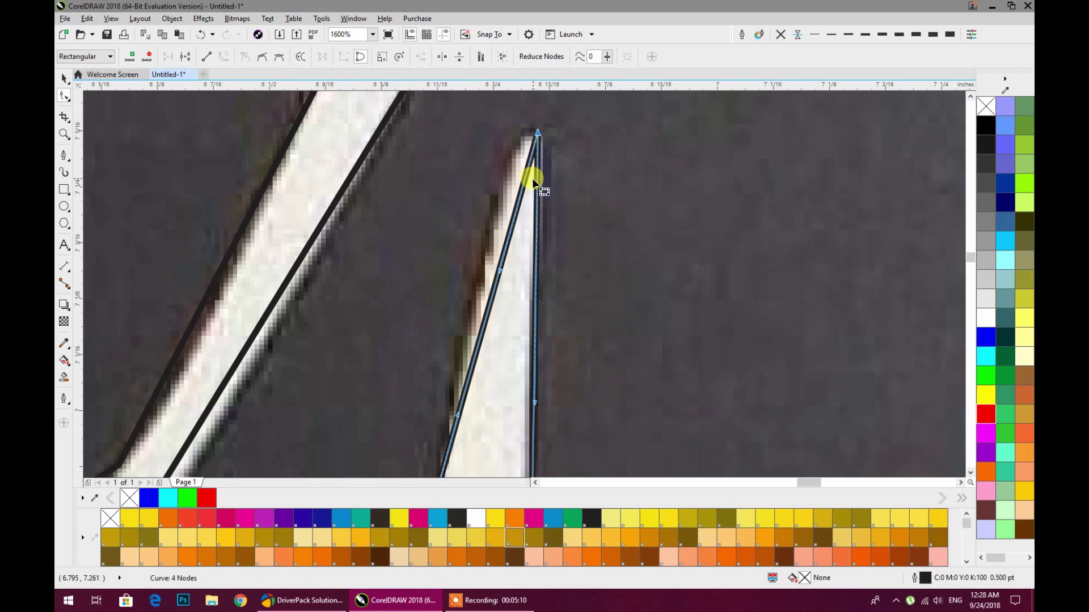
{"action": "scroll", "coordinate": [483, 379], "scroll_direction": "up", "scroll_amount": 2}
{"action": "scroll", "coordinate": [462, 393], "scroll_direction": "up", "scroll_amount": 1}
{"action": "left_click_drag", "start_coordinate": [454, 259], "coordinate": [463, 269]}
{"action": "scroll", "coordinate": [484, 270], "scroll_direction": "down", "scroll_amount": 2}
{"action": "scroll", "coordinate": [553, 227], "scroll_direction": "down", "scroll_amount": 1}
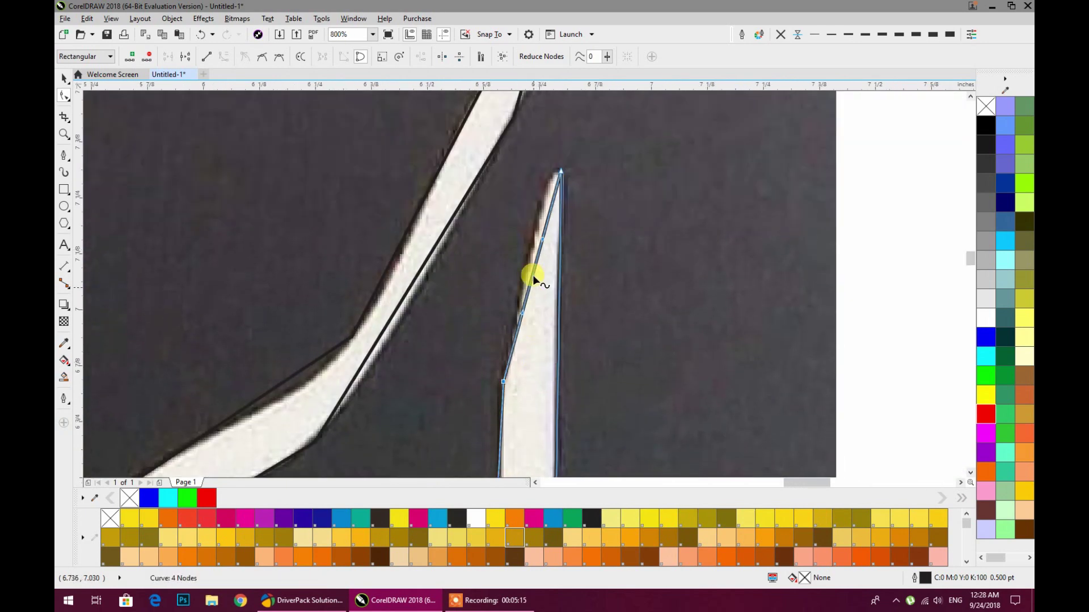
Bend the rightmost stroke's upper-left segment to the letter and reposition its lower-right and bottom nodes along the edge.
{"action": "left_click_drag", "start_coordinate": [540, 247], "coordinate": [535, 230]}
{"action": "scroll", "coordinate": [532, 226], "scroll_direction": "down", "scroll_amount": 2}
{"action": "scroll", "coordinate": [533, 297], "scroll_direction": "up", "scroll_amount": 2}
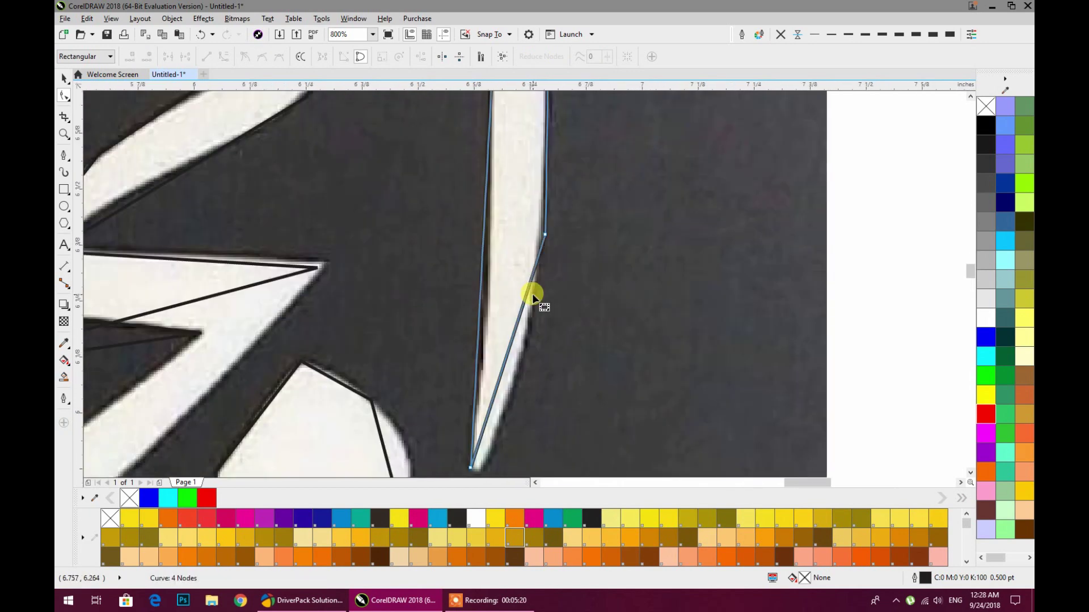
{"action": "left_click_drag", "start_coordinate": [545, 235], "coordinate": [535, 285]}
{"action": "left_click", "coordinate": [514, 374]}
{"action": "scroll", "coordinate": [481, 422], "scroll_direction": "down", "scroll_amount": 1}
{"action": "scroll", "coordinate": [480, 443], "scroll_direction": "up", "scroll_amount": 2}
{"action": "scroll", "coordinate": [484, 377], "scroll_direction": "up", "scroll_amount": 1}
{"action": "left_click_drag", "start_coordinate": [448, 363], "coordinate": [467, 371]}
{"action": "scroll", "coordinate": [507, 289], "scroll_direction": "down", "scroll_amount": 2}
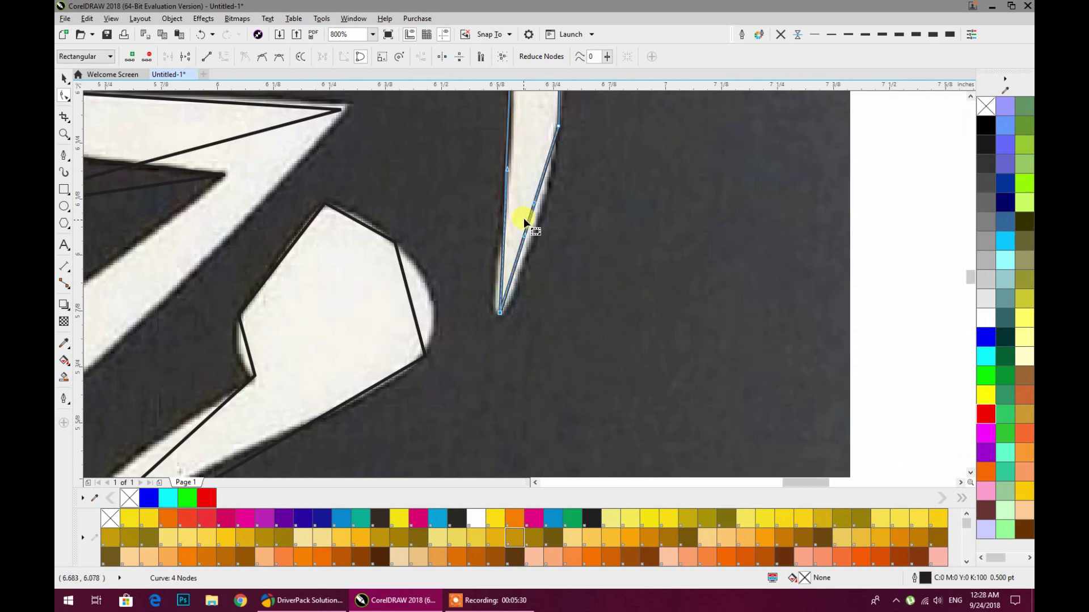
Bend the rightmost stroke's lower-right segment to the letter edge and adjust the bottom node's handle for the left side.
{"action": "left_click_drag", "start_coordinate": [529, 218], "coordinate": [527, 327]}
{"action": "scroll", "coordinate": [535, 221], "scroll_direction": "down", "scroll_amount": 1}
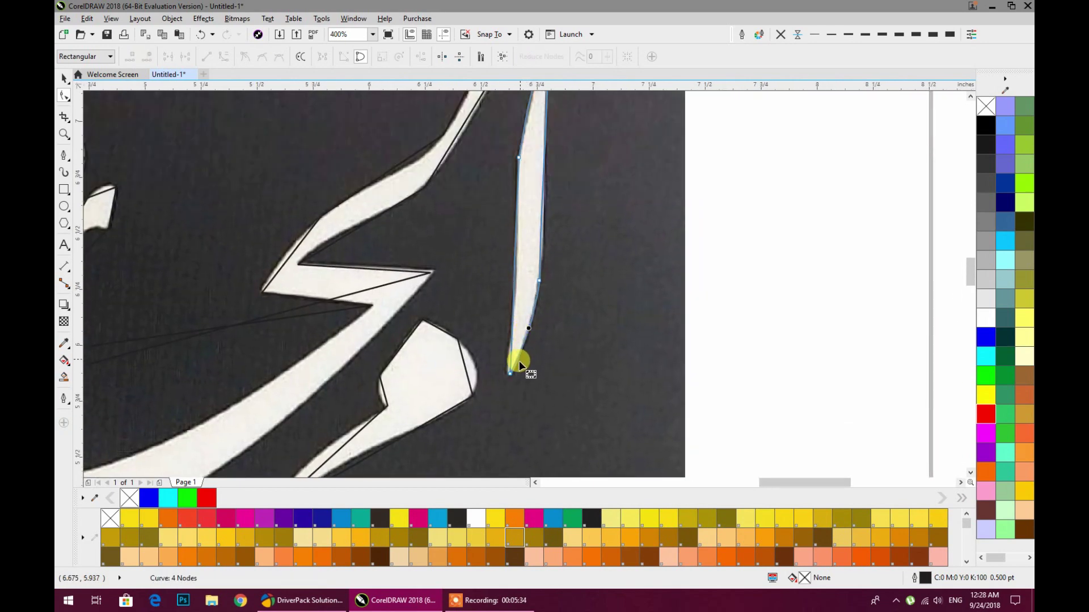
{"action": "scroll", "coordinate": [553, 297], "scroll_direction": "down", "scroll_amount": 1}
{"action": "scroll", "coordinate": [553, 299], "scroll_direction": "up", "scroll_amount": 1}
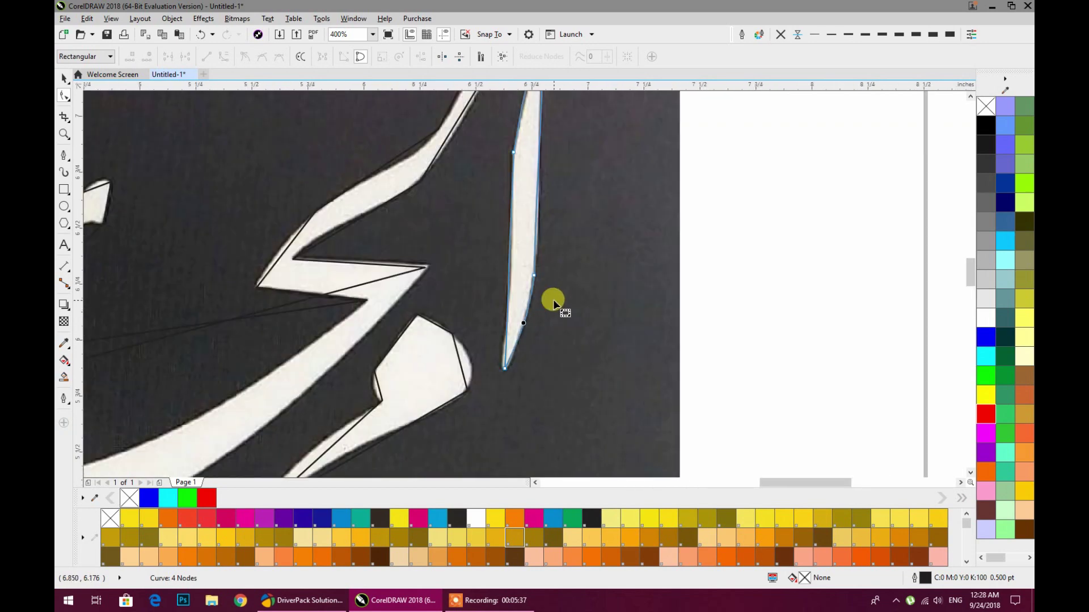
{"action": "left_click", "coordinate": [502, 366]}
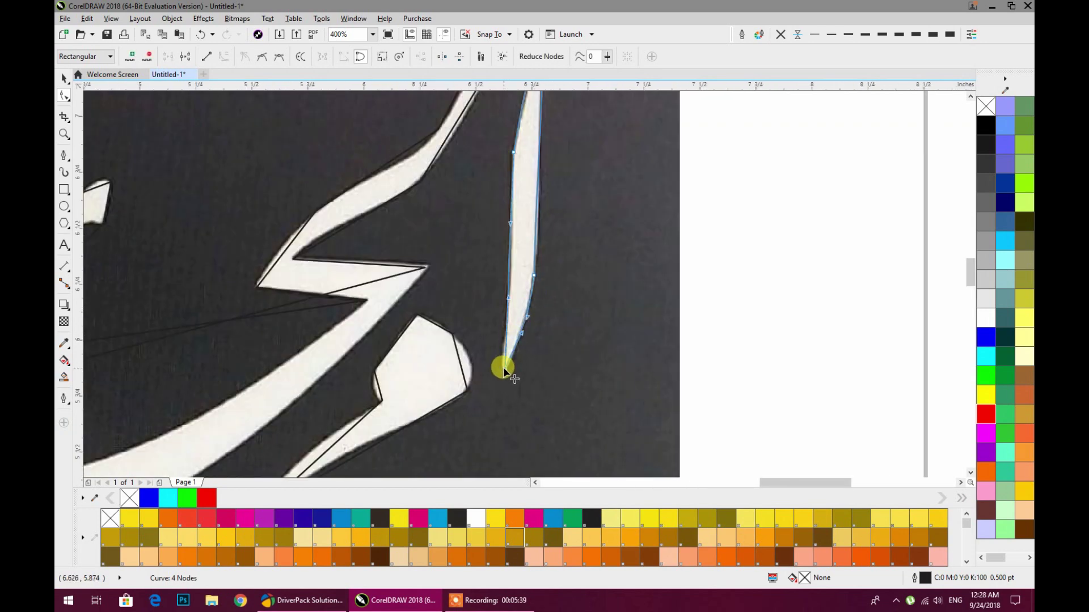
{"action": "left_click_drag", "start_coordinate": [507, 301], "coordinate": [509, 348]}
Round the top of the upper word's slanted stroke by adding a node on each side, deleting the tip node and bending the segment.
{"action": "left_click_drag", "start_coordinate": [444, 297], "coordinate": [556, 391]}
{"action": "left_click_drag", "start_coordinate": [600, 243], "coordinate": [551, 399]}
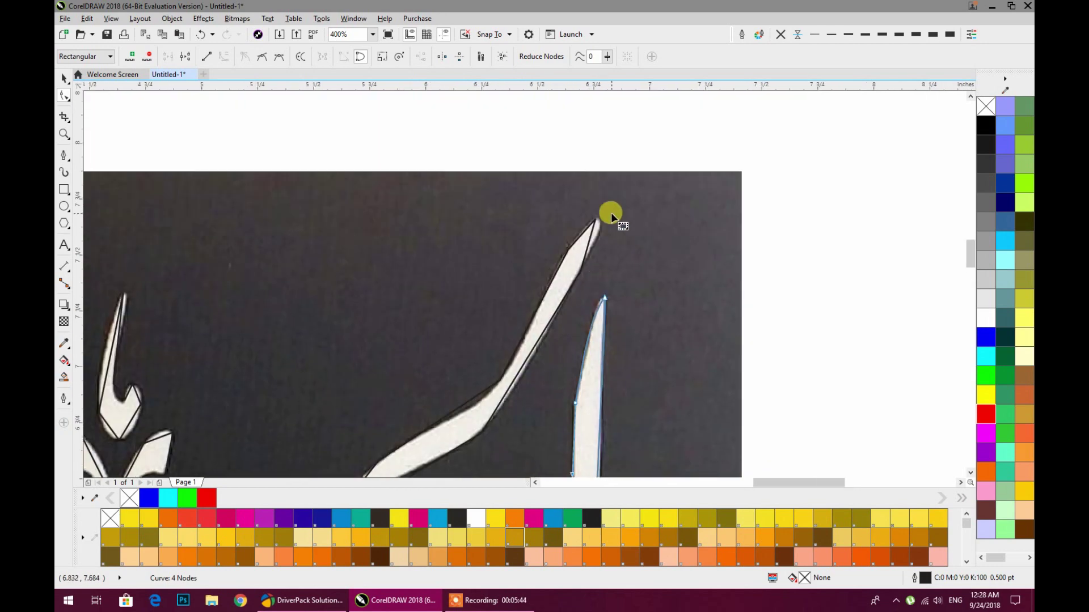
{"action": "scroll", "coordinate": [611, 213], "scroll_direction": "up", "scroll_amount": 2}
{"action": "left_click", "coordinate": [596, 222]}
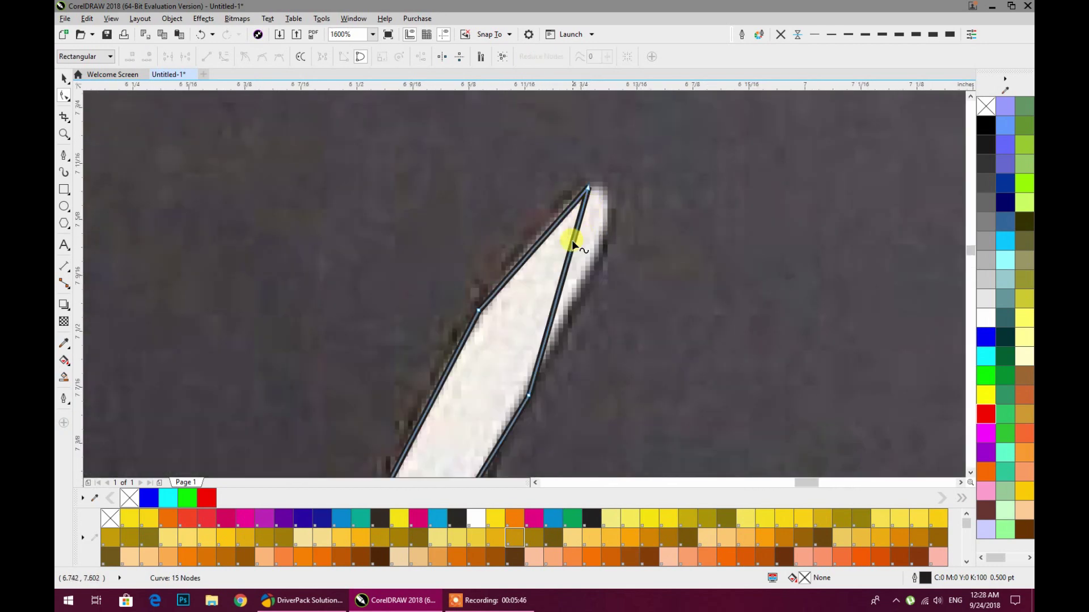
{"action": "left_click_drag", "start_coordinate": [580, 244], "coordinate": [605, 227]}
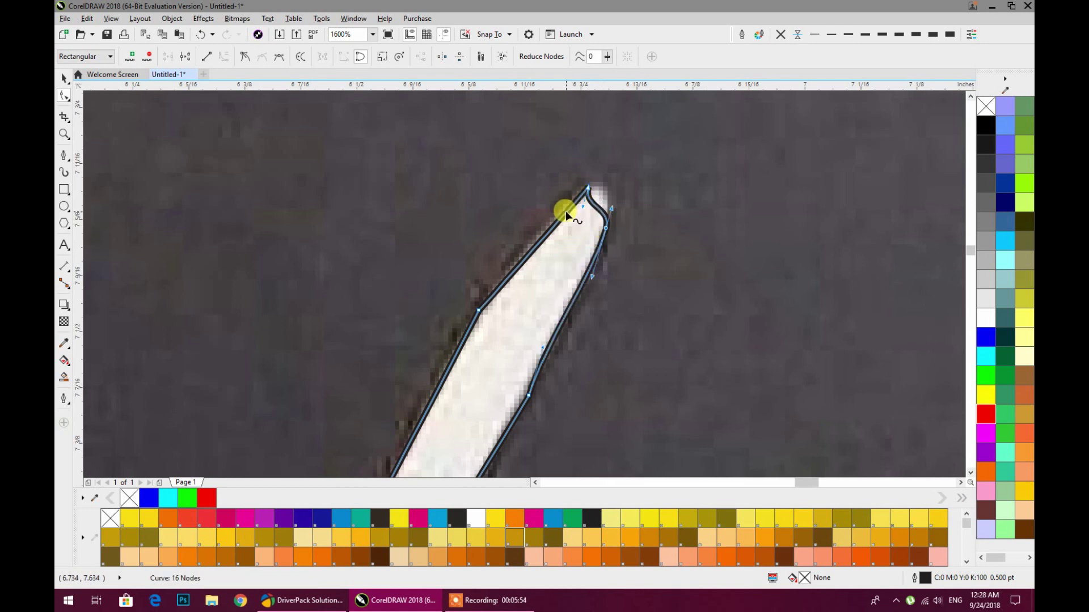
{"action": "double_click", "coordinate": [566, 211]}
{"action": "double_click", "coordinate": [588, 189]}
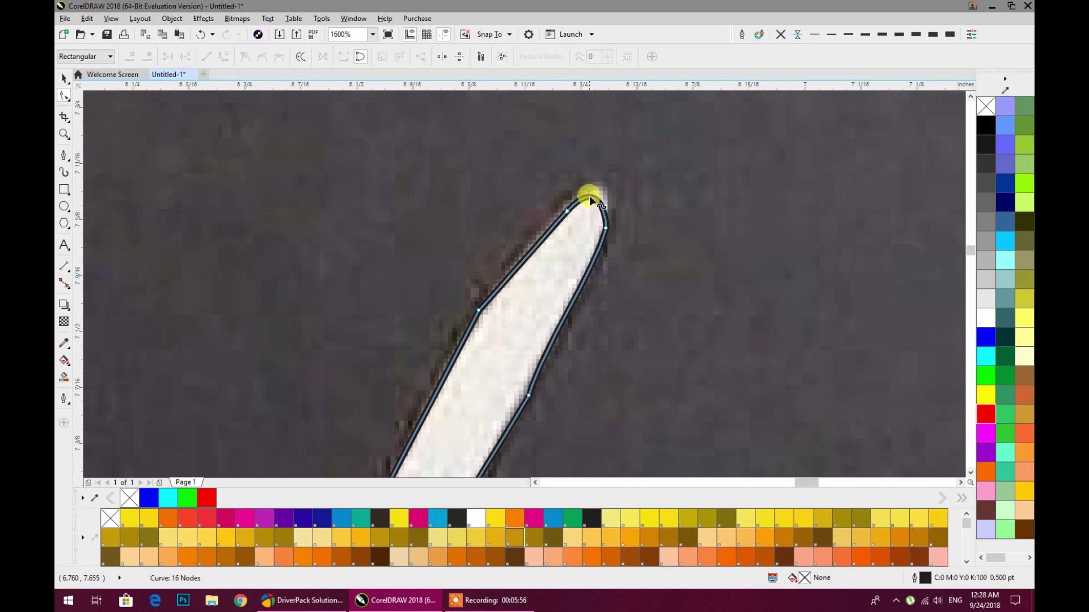
{"action": "left_click_drag", "start_coordinate": [594, 198], "coordinate": [594, 190]}
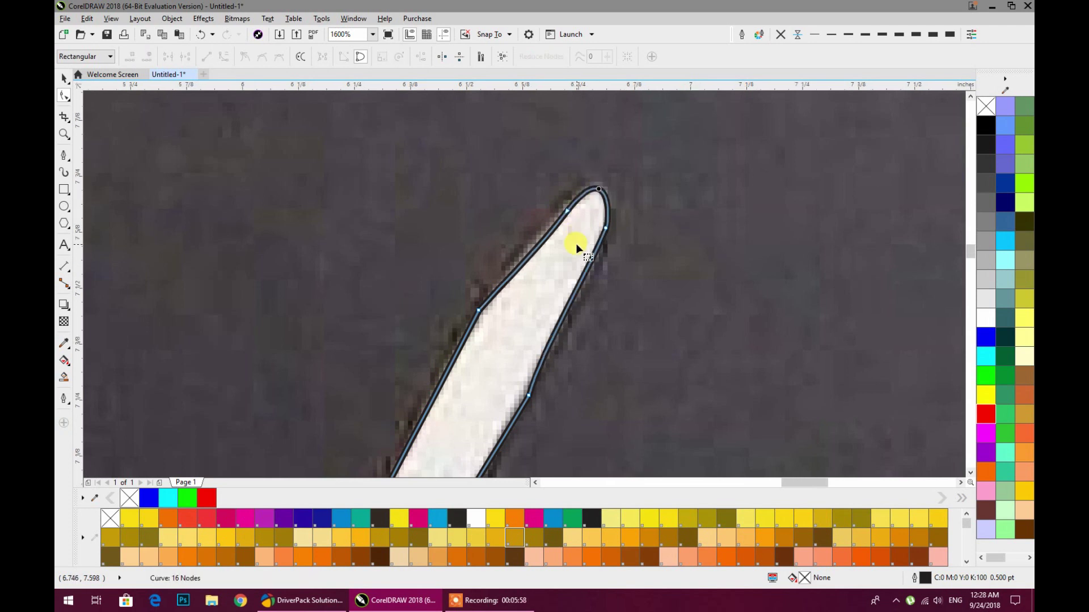
Fit the right edge of the upper word's slanted stroke to the letter below its rounded tip.
{"action": "scroll", "coordinate": [576, 243], "scroll_direction": "down", "scroll_amount": 1}
{"action": "scroll", "coordinate": [578, 260], "scroll_direction": "up", "scroll_amount": 1}
{"action": "left_click_drag", "start_coordinate": [555, 304], "coordinate": [575, 163]}
{"action": "scroll", "coordinate": [561, 276], "scroll_direction": "down", "scroll_amount": 1}
{"action": "scroll", "coordinate": [584, 255], "scroll_direction": "up", "scroll_amount": 1}
{"action": "scroll", "coordinate": [542, 290], "scroll_direction": "down", "scroll_amount": 1}
{"action": "left_click_drag", "start_coordinate": [504, 410], "coordinate": [515, 242]}
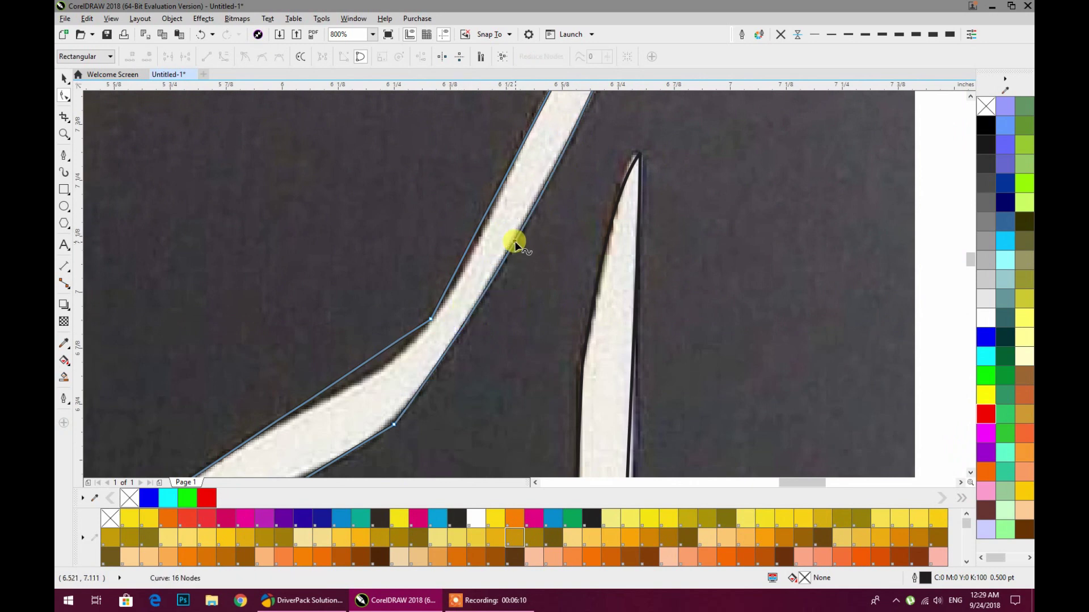
Delete the node at the slanted stroke's left bend and reshape the merged segment with its curve handles.
{"action": "scroll", "coordinate": [519, 240], "scroll_direction": "down", "scroll_amount": 1}
{"action": "scroll", "coordinate": [469, 300], "scroll_direction": "up", "scroll_amount": 1}
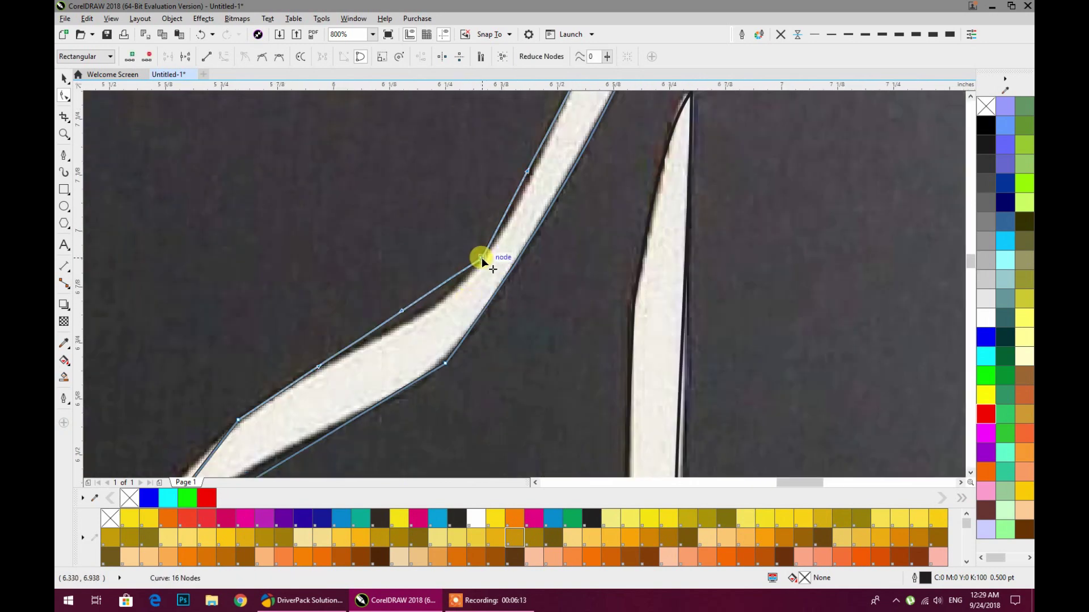
{"action": "double_click", "coordinate": [482, 258]}
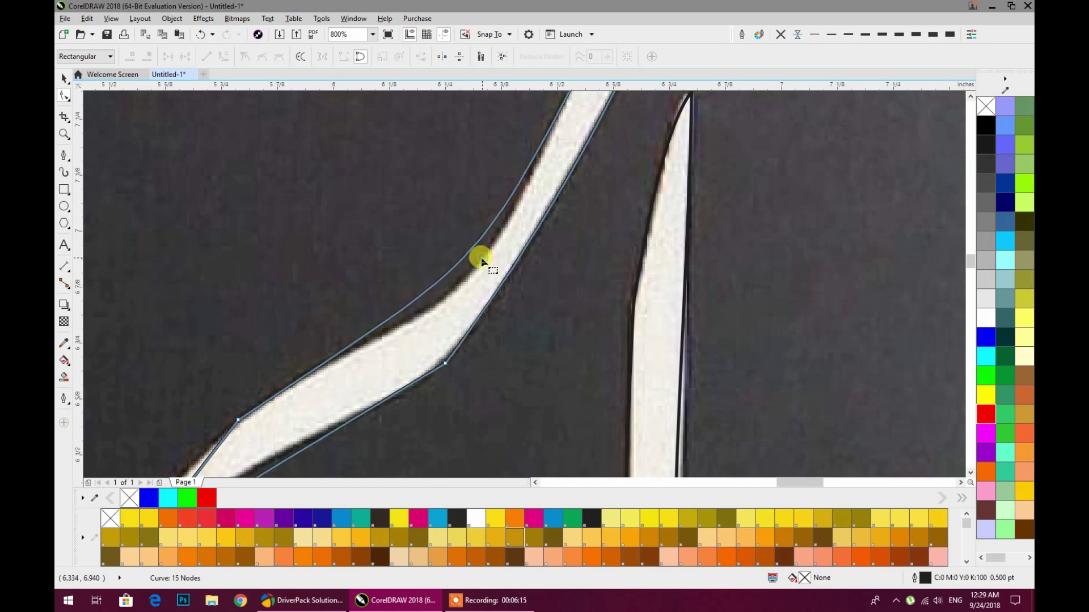
{"action": "left_click_drag", "start_coordinate": [473, 249], "coordinate": [478, 260]}
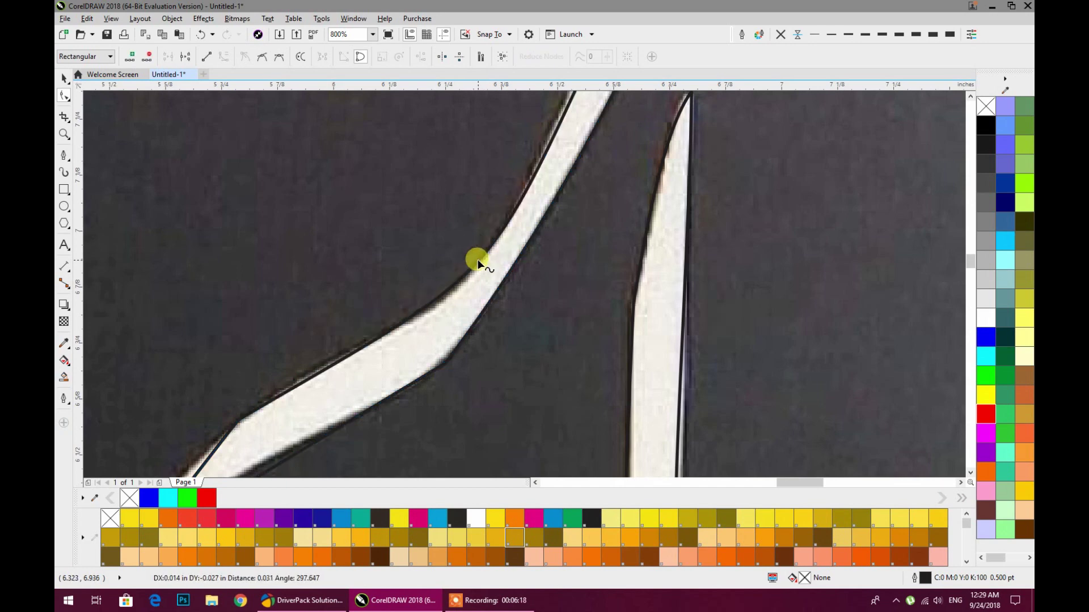
{"action": "left_click_drag", "start_coordinate": [530, 188], "coordinate": [464, 347]}
{"action": "left_click", "coordinate": [553, 157]}
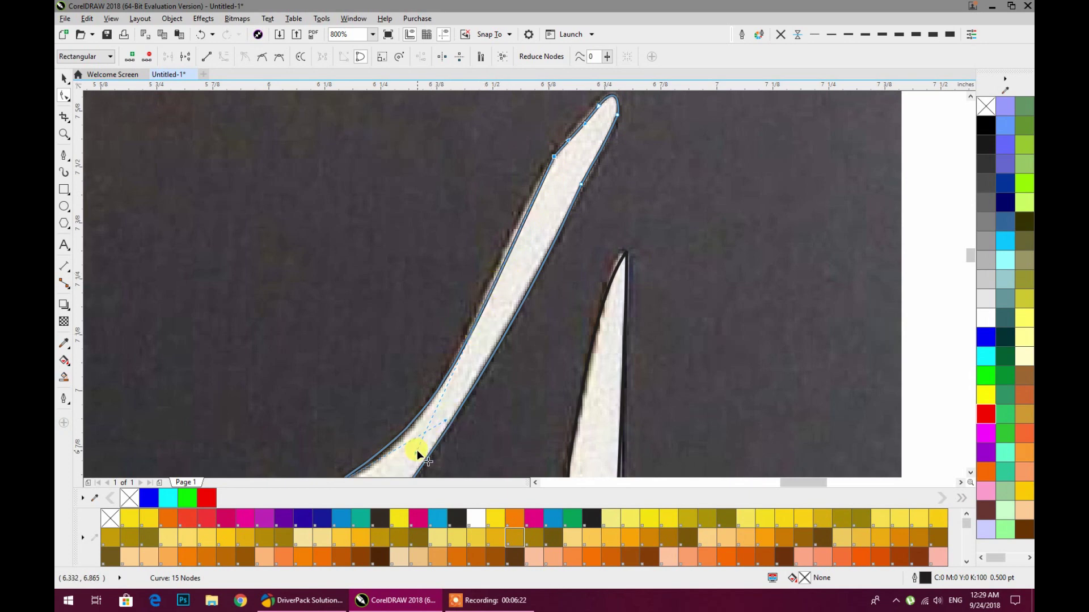
{"action": "left_click_drag", "start_coordinate": [417, 456], "coordinate": [430, 345]}
{"action": "scroll", "coordinate": [530, 301], "scroll_direction": "down", "scroll_amount": 1}
{"action": "scroll", "coordinate": [421, 352], "scroll_direction": "up", "scroll_amount": 1}
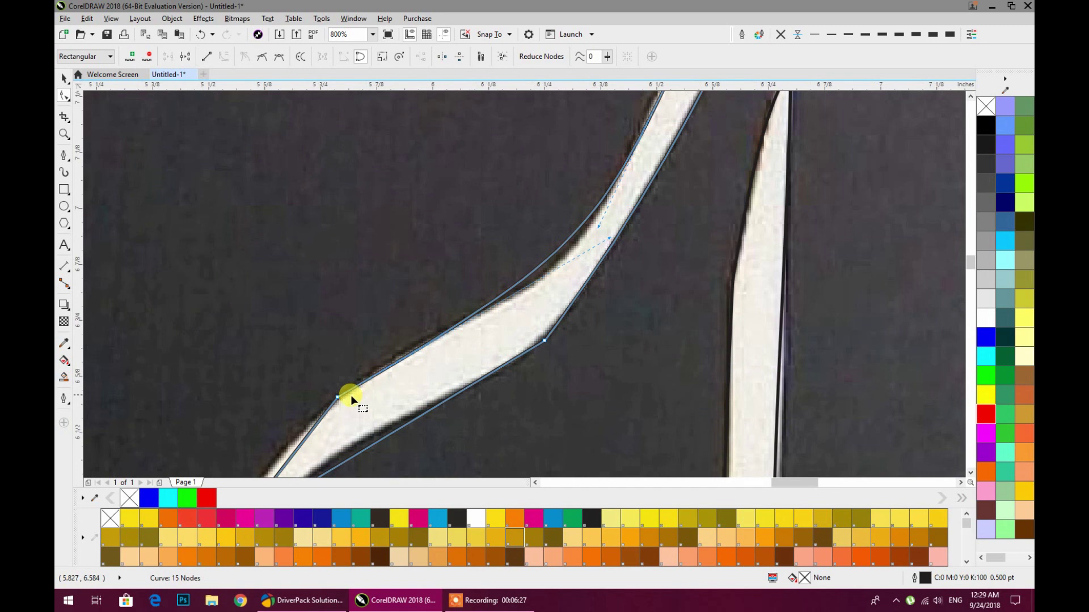
{"action": "left_click_drag", "start_coordinate": [610, 237], "coordinate": [603, 259]}
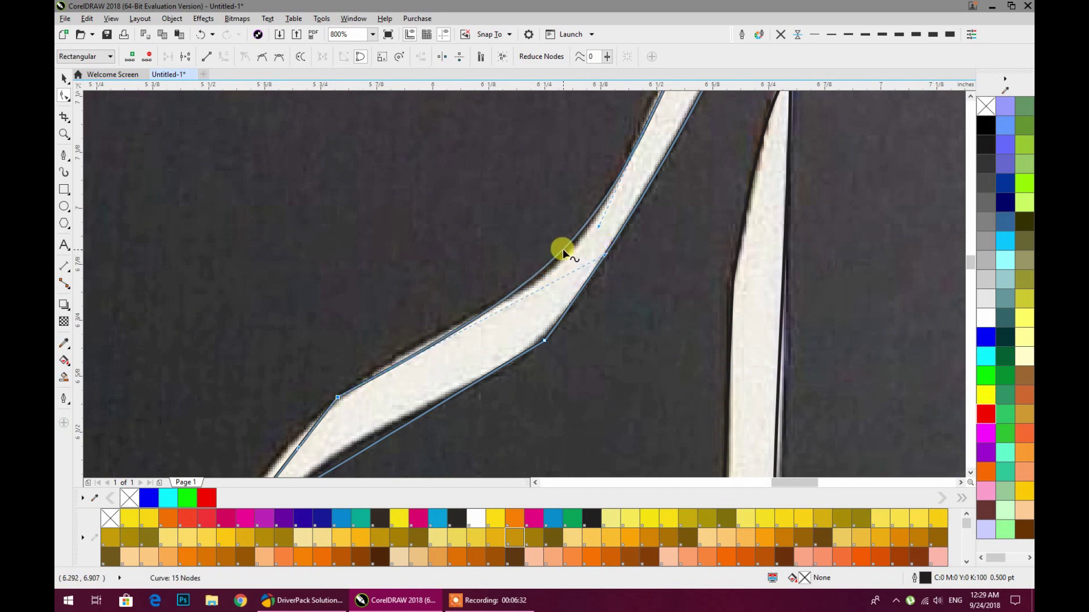
Add a node at the slanted stroke's left bend and bend the segment above it onto the letter edge.
{"action": "scroll", "coordinate": [563, 250], "scroll_direction": "up", "scroll_amount": 1}
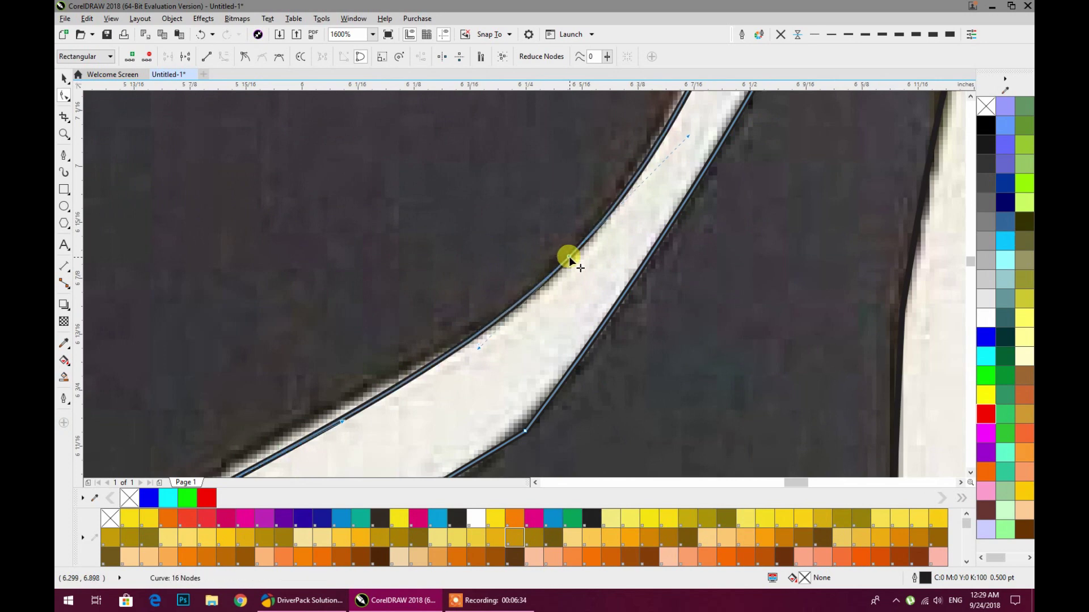
{"action": "scroll", "coordinate": [570, 256], "scroll_direction": "down", "scroll_amount": 1}
{"action": "left_click_drag", "start_coordinate": [461, 339], "coordinate": [454, 333]}
{"action": "left_click_drag", "start_coordinate": [595, 188], "coordinate": [473, 342]}
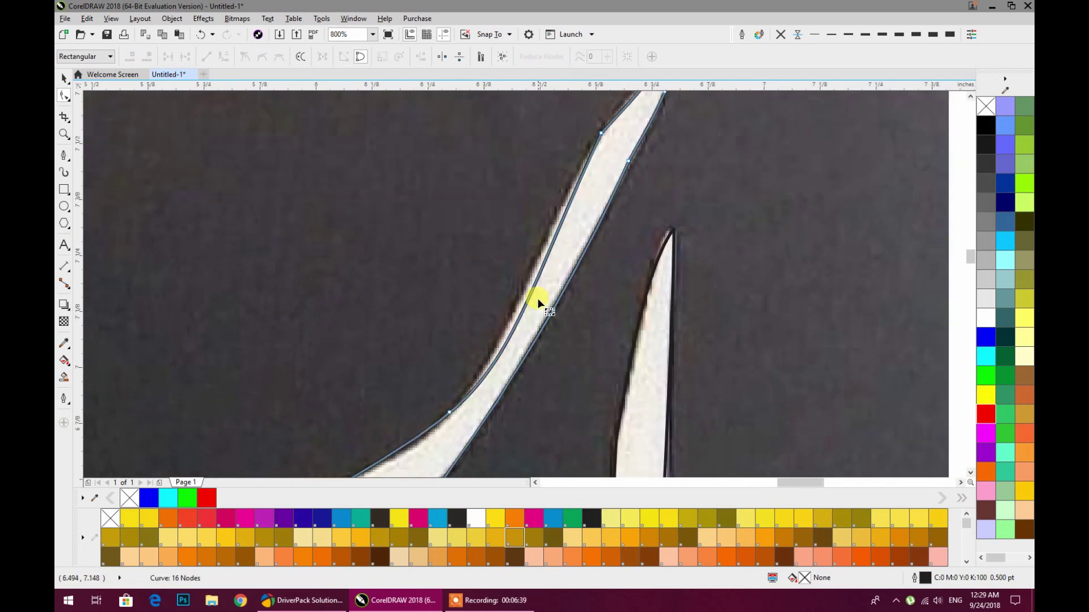
{"action": "left_click_drag", "start_coordinate": [532, 288], "coordinate": [528, 286]}
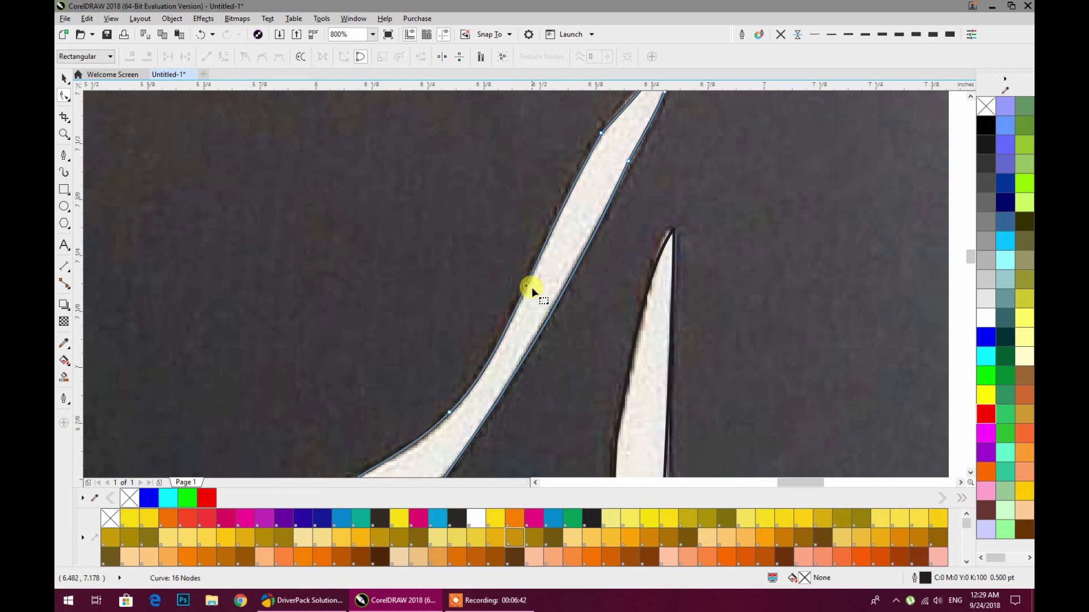
Bend the slanted stroke's lower-left segment and its long right-hand segment to follow the letter edges.
{"action": "scroll", "coordinate": [528, 286], "scroll_direction": "down", "scroll_amount": 2}
{"action": "scroll", "coordinate": [488, 384], "scroll_direction": "up", "scroll_amount": 2}
{"action": "left_click_drag", "start_coordinate": [524, 298], "coordinate": [514, 295]}
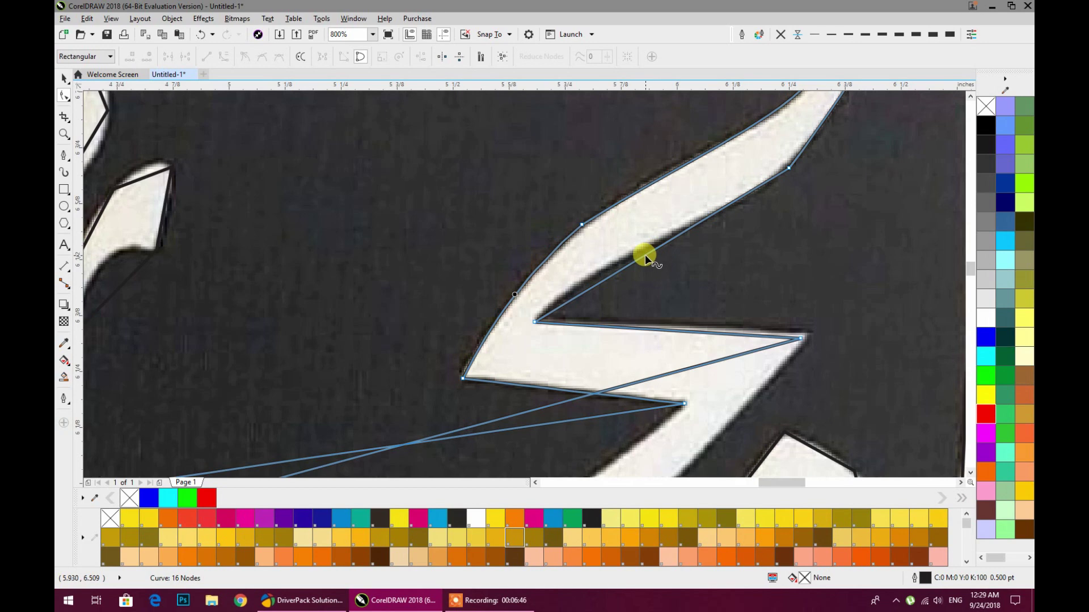
{"action": "left_click_drag", "start_coordinate": [789, 168], "coordinate": [525, 364]}
{"action": "left_click", "coordinate": [526, 361]}
{"action": "left_click_drag", "start_coordinate": [623, 221], "coordinate": [624, 233]}
{"action": "scroll", "coordinate": [629, 253], "scroll_direction": "down", "scroll_amount": 1}
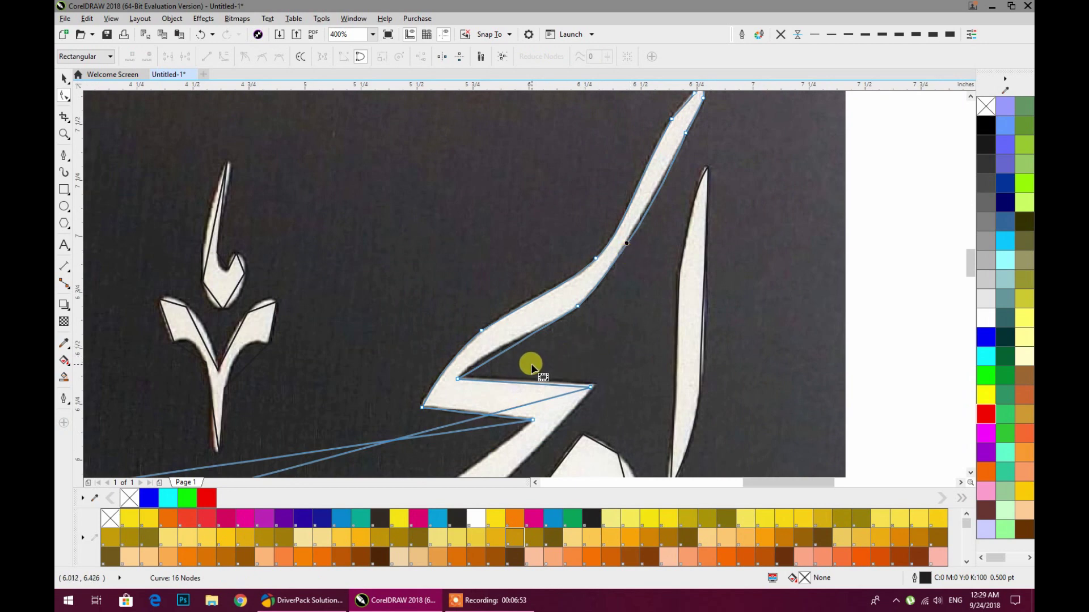
Add a node on the slanted stroke's inner lower edge and bend the segment down to the inner corner.
{"action": "scroll", "coordinate": [531, 363], "scroll_direction": "up", "scroll_amount": 2}
{"action": "scroll", "coordinate": [415, 321], "scroll_direction": "down", "scroll_amount": 1}
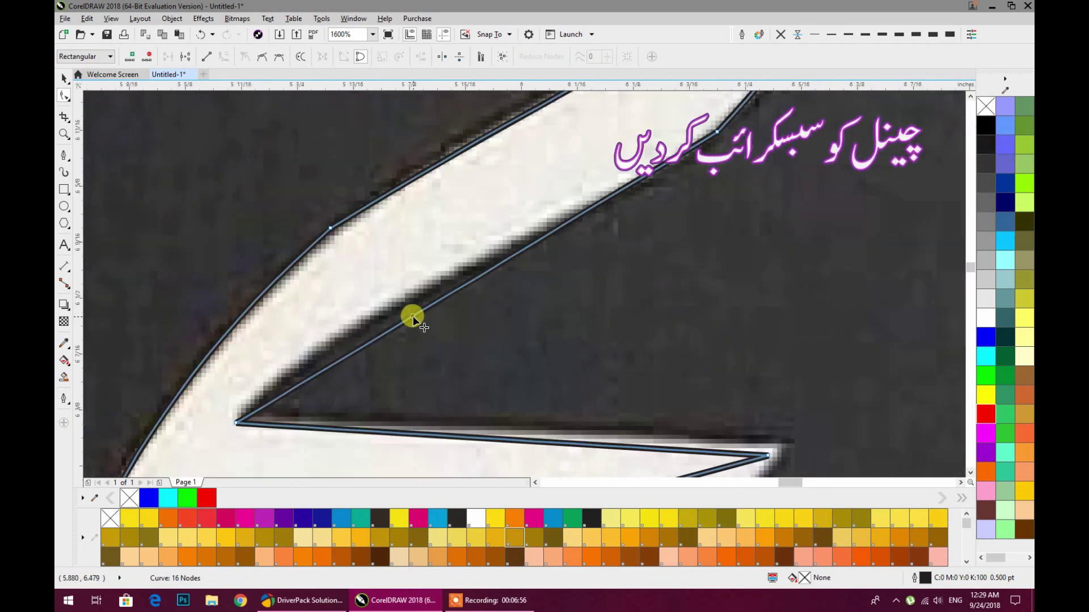
{"action": "scroll", "coordinate": [411, 317], "scroll_direction": "up", "scroll_amount": 1}
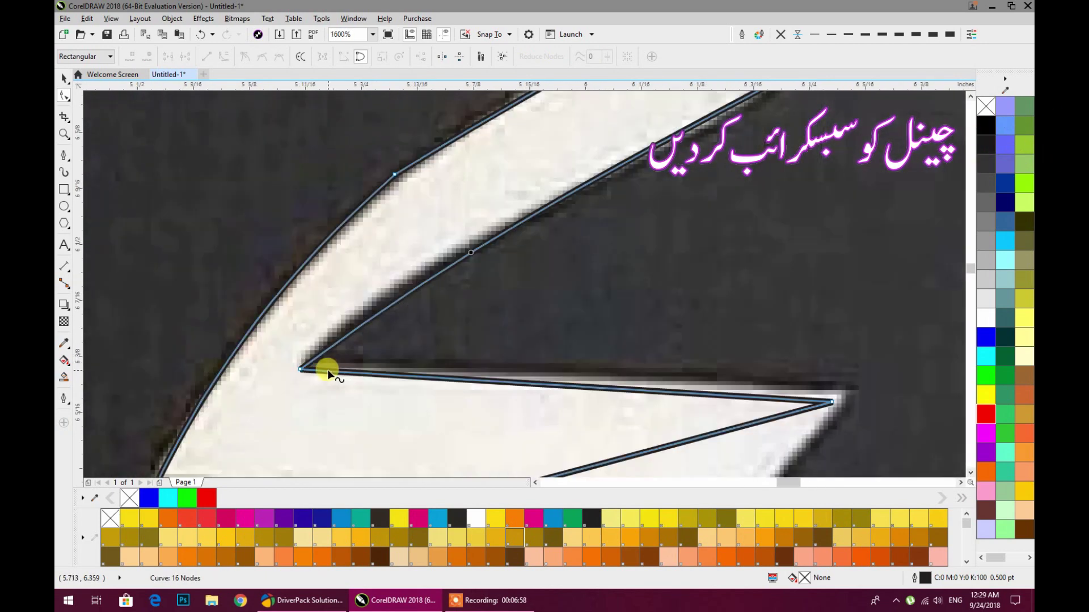
{"action": "left_click", "coordinate": [299, 370]}
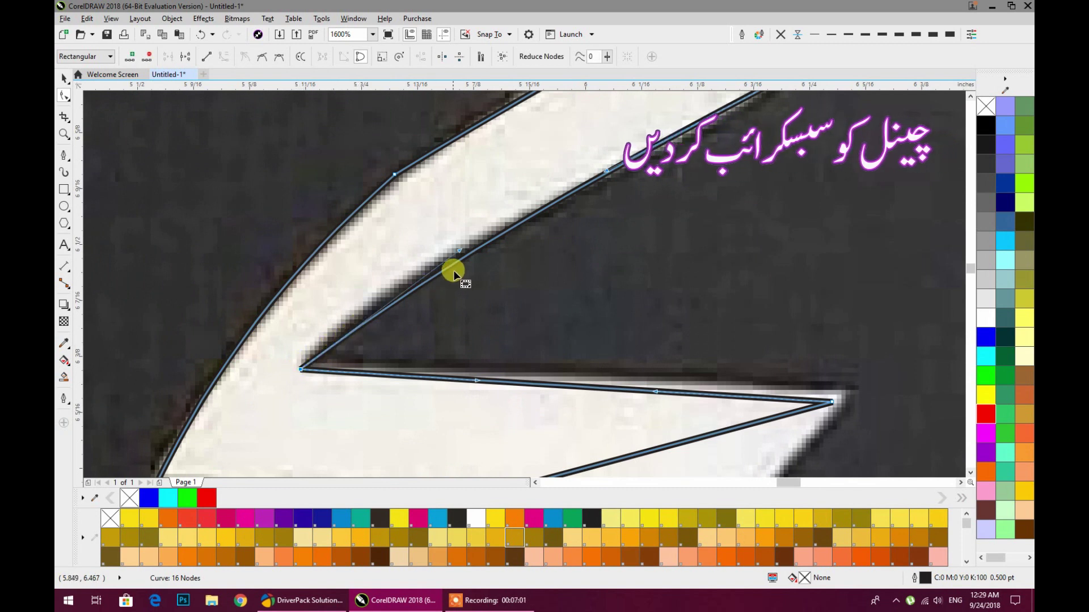
{"action": "left_click", "coordinate": [517, 225]}
{"action": "double_click", "coordinate": [518, 225]}
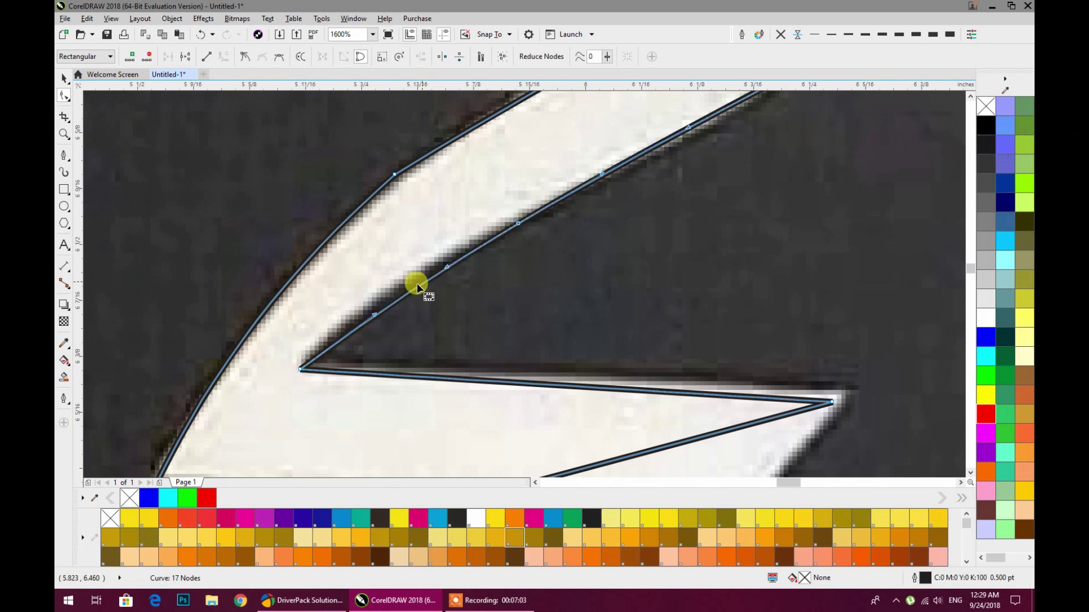
{"action": "left_click_drag", "start_coordinate": [423, 284], "coordinate": [419, 277]}
{"action": "left_click", "coordinate": [578, 229]}
Move the upper word's pointed right corner node out onto the corner of the letter.
{"action": "scroll", "coordinate": [578, 228], "scroll_direction": "down", "scroll_amount": 1}
{"action": "left_click_drag", "start_coordinate": [519, 306], "coordinate": [316, 284]}
{"action": "scroll", "coordinate": [471, 288], "scroll_direction": "up", "scroll_amount": 2}
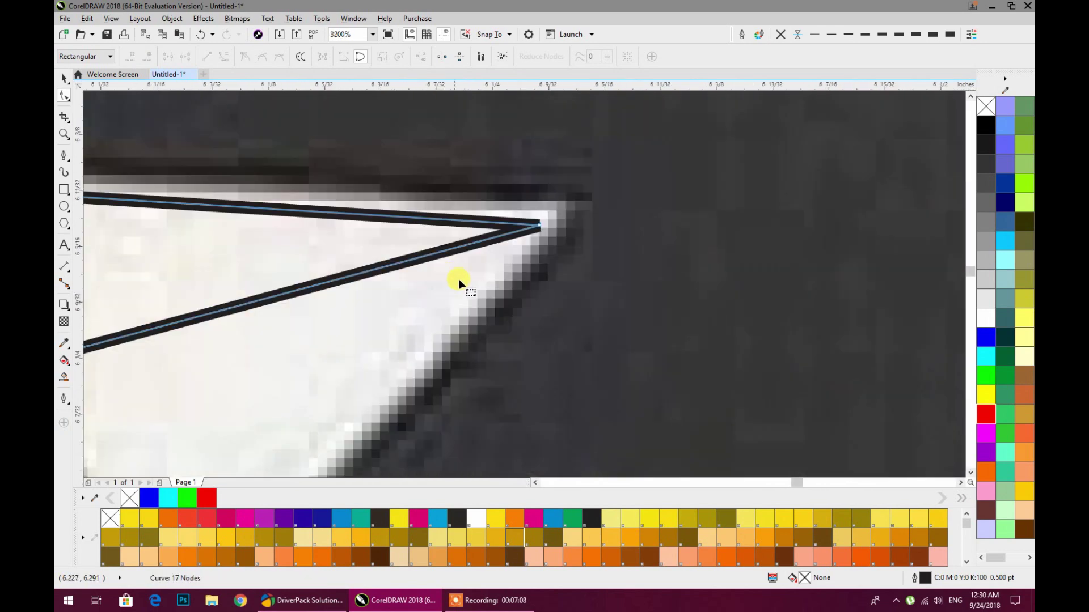
{"action": "left_click_drag", "start_coordinate": [539, 228], "coordinate": [564, 219]}
Bend the long segment from the upper word's right corner down onto the sweeping stroke's lower edge.
{"action": "scroll", "coordinate": [564, 219], "scroll_direction": "down", "scroll_amount": 3}
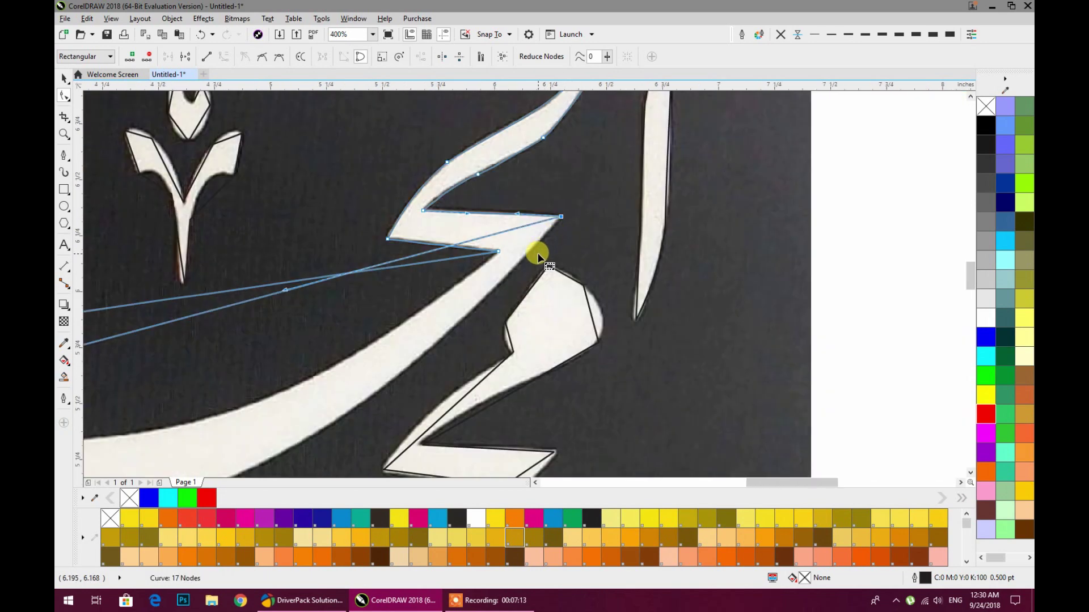
{"action": "scroll", "coordinate": [538, 258], "scroll_direction": "up", "scroll_amount": 3}
{"action": "scroll", "coordinate": [421, 246], "scroll_direction": "down", "scroll_amount": 2}
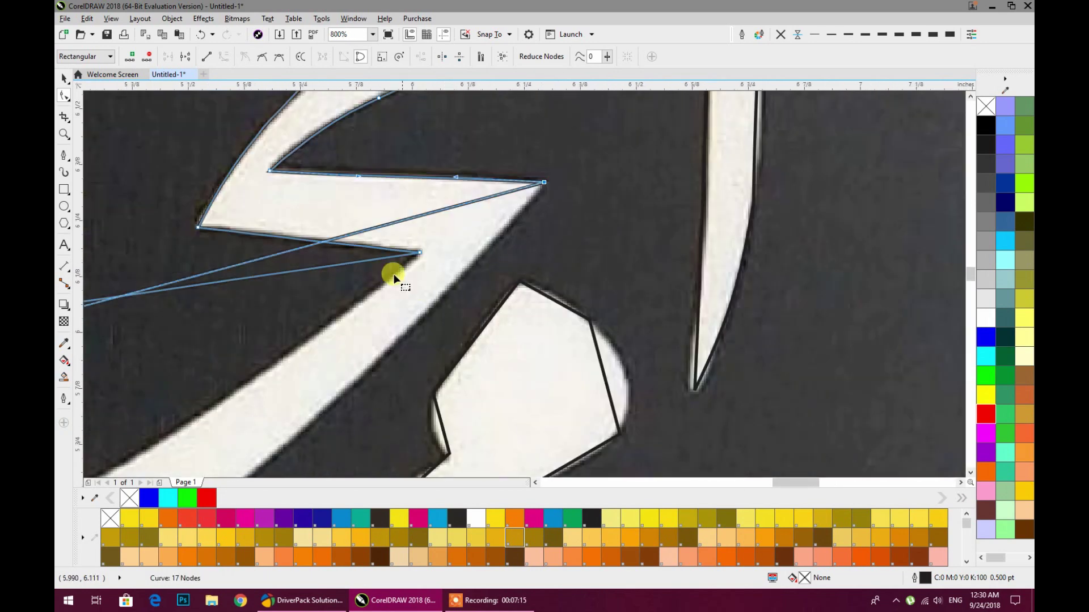
{"action": "scroll", "coordinate": [454, 275], "scroll_direction": "down", "scroll_amount": 1}
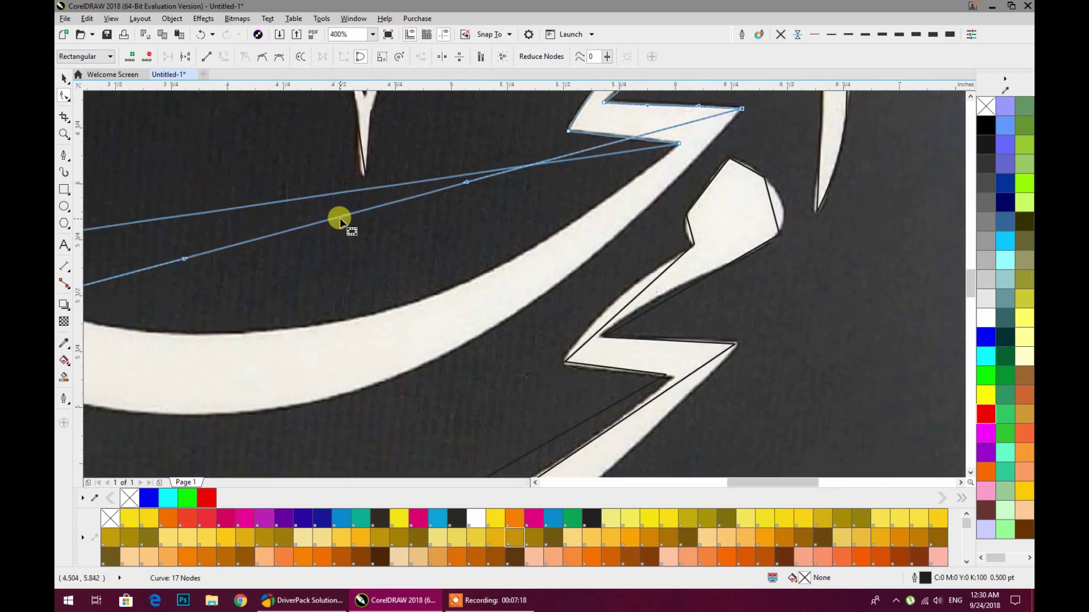
{"action": "left_click_drag", "start_coordinate": [336, 220], "coordinate": [365, 384]}
{"action": "scroll", "coordinate": [397, 369], "scroll_direction": "down", "scroll_amount": 1}
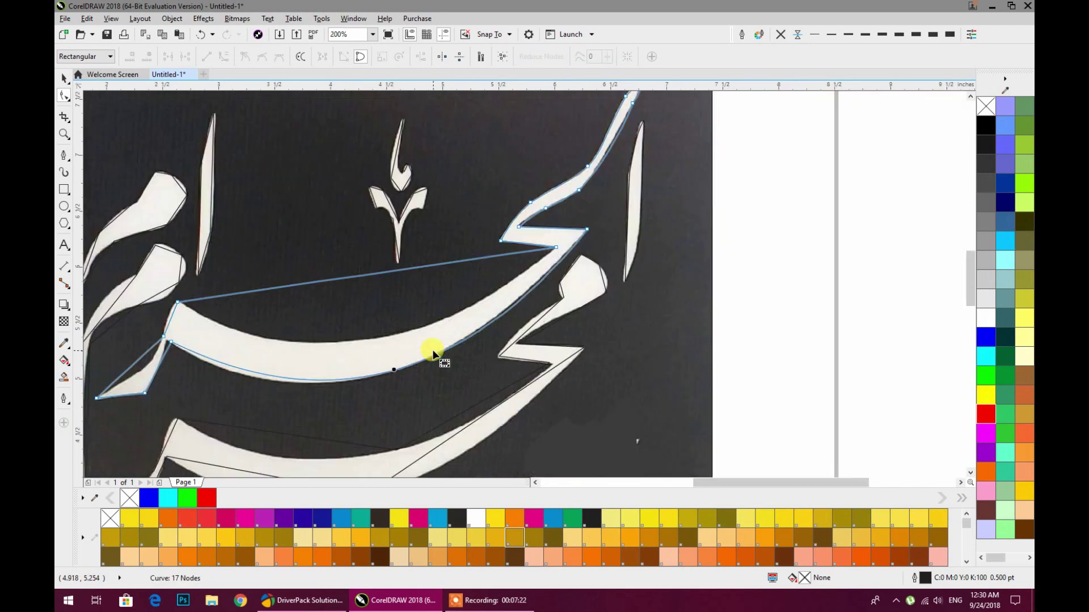
Add two nodes along the upper sweeping stroke's lower edge and bend its straight top segment down onto the letter's upper edge.
{"action": "double_click", "coordinate": [371, 375]}
{"action": "scroll", "coordinate": [270, 391], "scroll_direction": "up", "scroll_amount": 2}
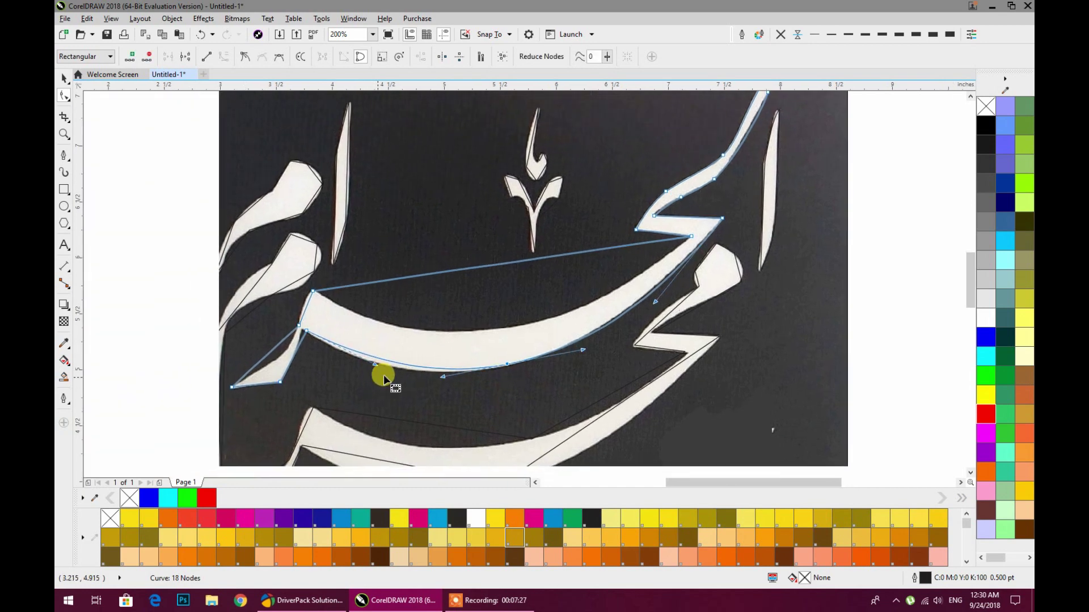
{"action": "mouse_move", "coordinate": [394, 321]}
{"action": "left_mouse_down"}
{"action": "mouse_move", "coordinate": [383, 336]}
{"action": "mouse_move", "coordinate": [392, 338]}
{"action": "left_mouse_up"}
{"action": "scroll", "coordinate": [703, 300], "scroll_direction": "down", "scroll_amount": 1}
{"action": "left_click_drag", "start_coordinate": [703, 300], "coordinate": [253, 339]}
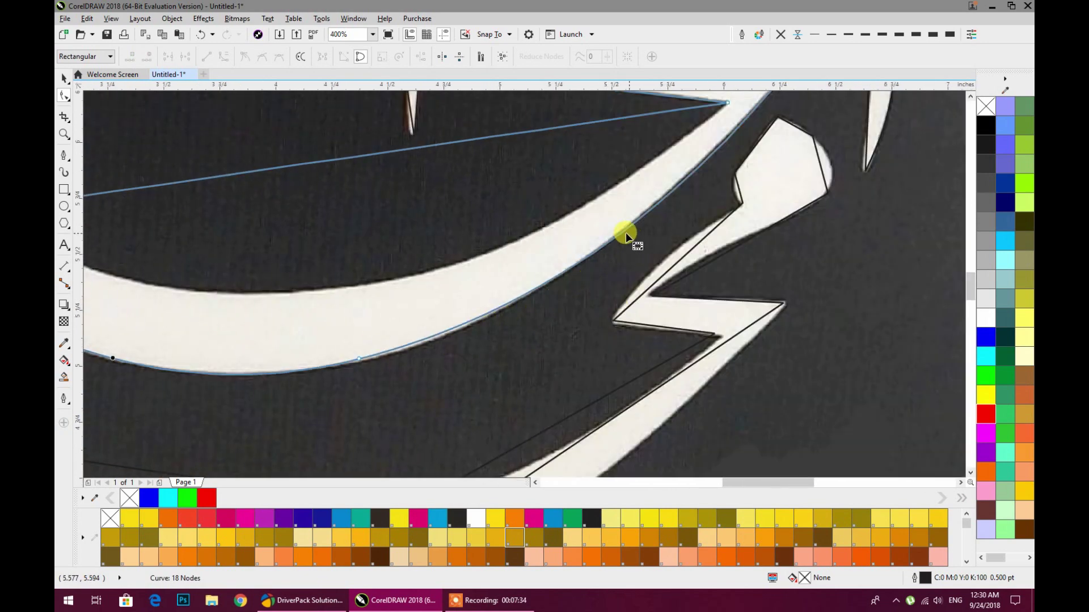
{"action": "double_click", "coordinate": [601, 249]}
{"action": "scroll", "coordinate": [590, 249], "scroll_direction": "down", "scroll_amount": 1}
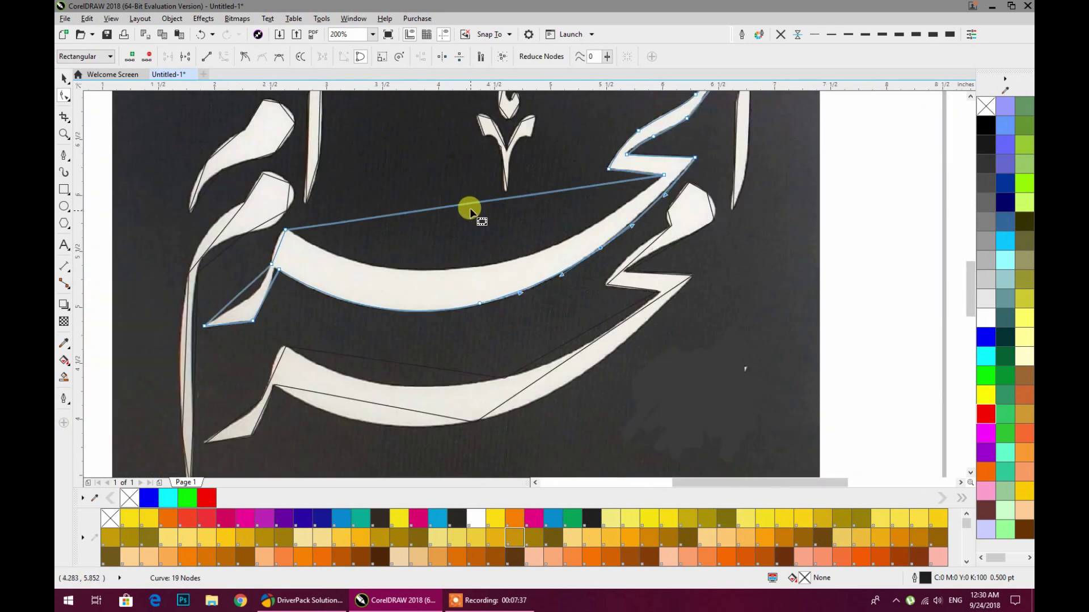
{"action": "mouse_move", "coordinate": [475, 204]}
{"action": "left_mouse_down"}
{"action": "mouse_move", "coordinate": [488, 263]}
{"action": "mouse_move", "coordinate": [475, 267]}
{"action": "left_mouse_up"}
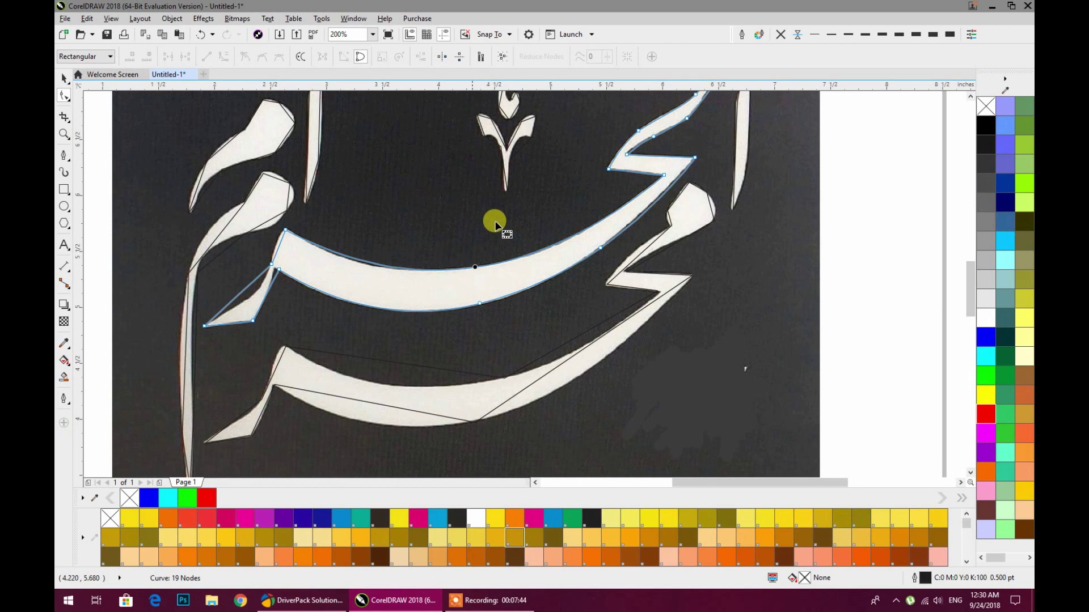
Round the upper sweeping stroke's pointed left peak by adding a node on each side, deleting the corner node and curving the joining segment.
{"action": "scroll", "coordinate": [644, 151], "scroll_direction": "up", "scroll_amount": 4}
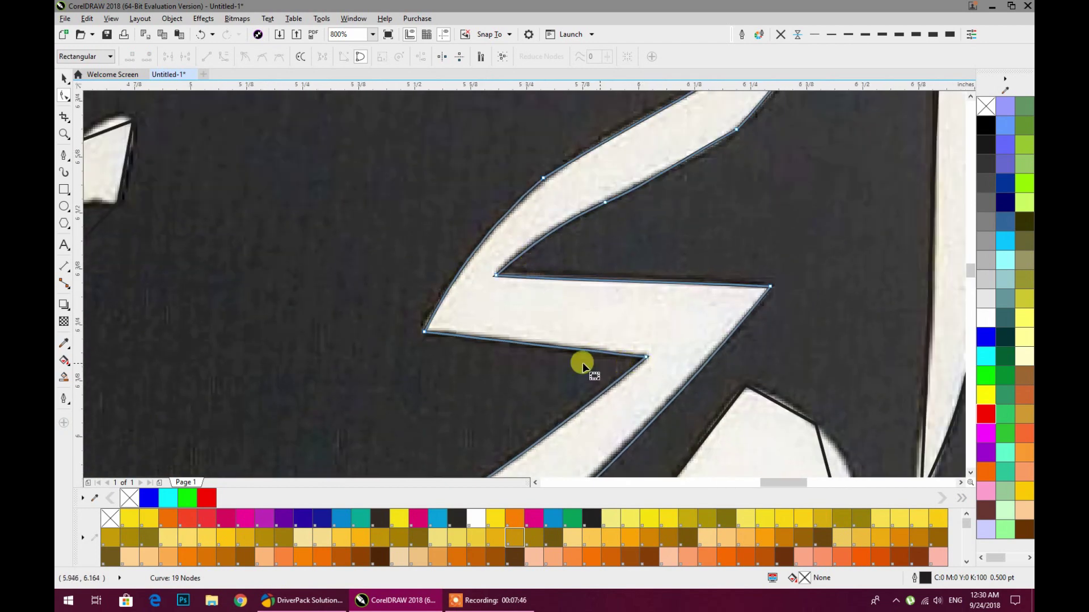
{"action": "scroll", "coordinate": [583, 362], "scroll_direction": "down", "scroll_amount": 1}
{"action": "left_click_drag", "start_coordinate": [539, 376], "coordinate": [685, 201]}
{"action": "left_click_drag", "start_coordinate": [423, 350], "coordinate": [737, 239]}
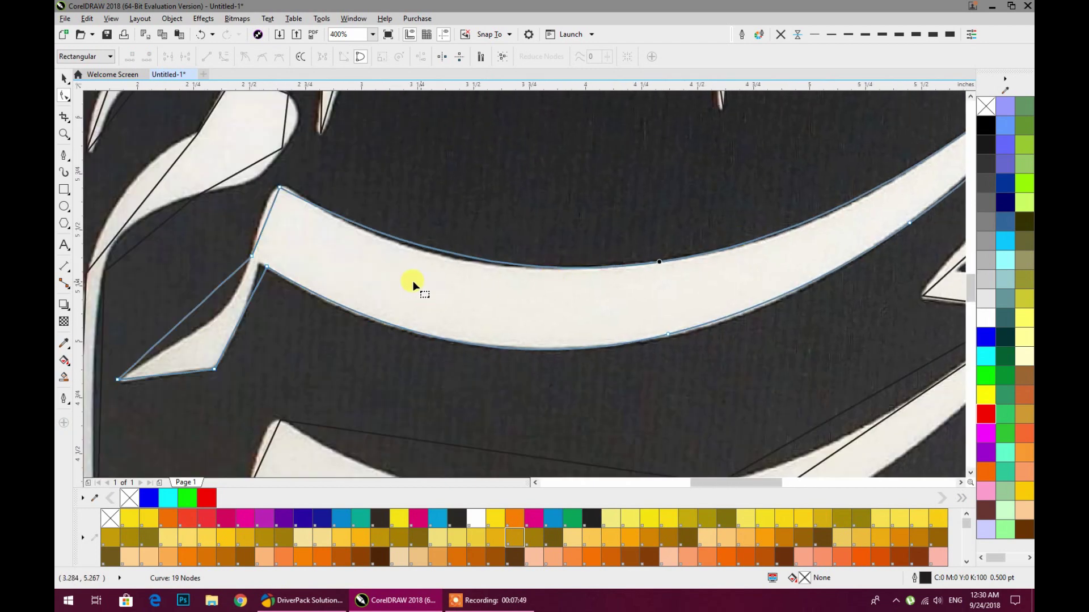
{"action": "left_click_drag", "start_coordinate": [430, 284], "coordinate": [724, 325]}
{"action": "scroll", "coordinate": [631, 260], "scroll_direction": "up", "scroll_amount": 1}
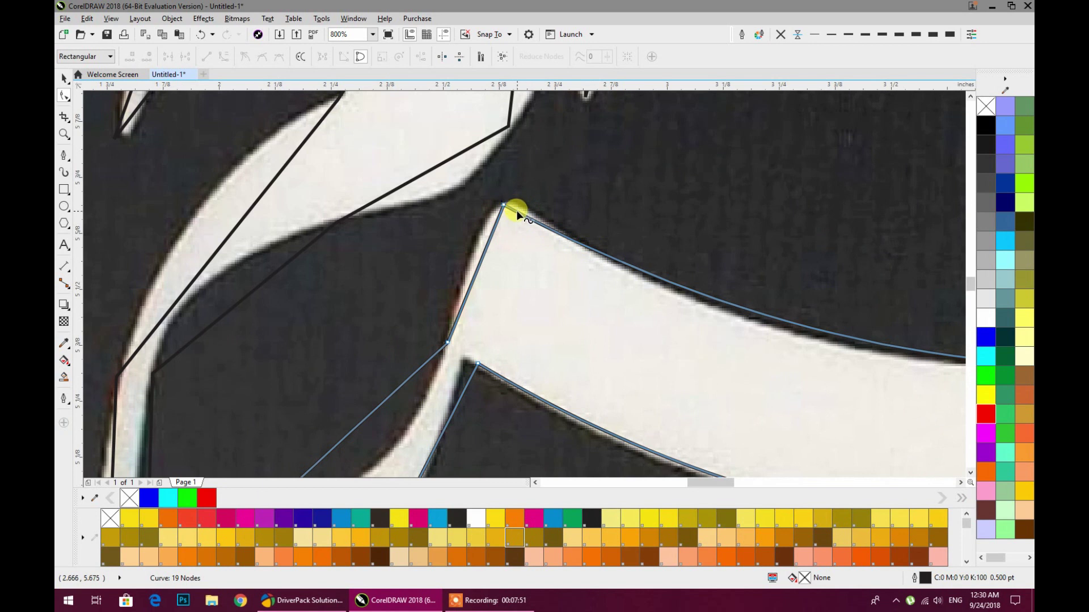
{"action": "scroll", "coordinate": [512, 207], "scroll_direction": "up", "scroll_amount": 1}
{"action": "left_click", "coordinate": [490, 199]}
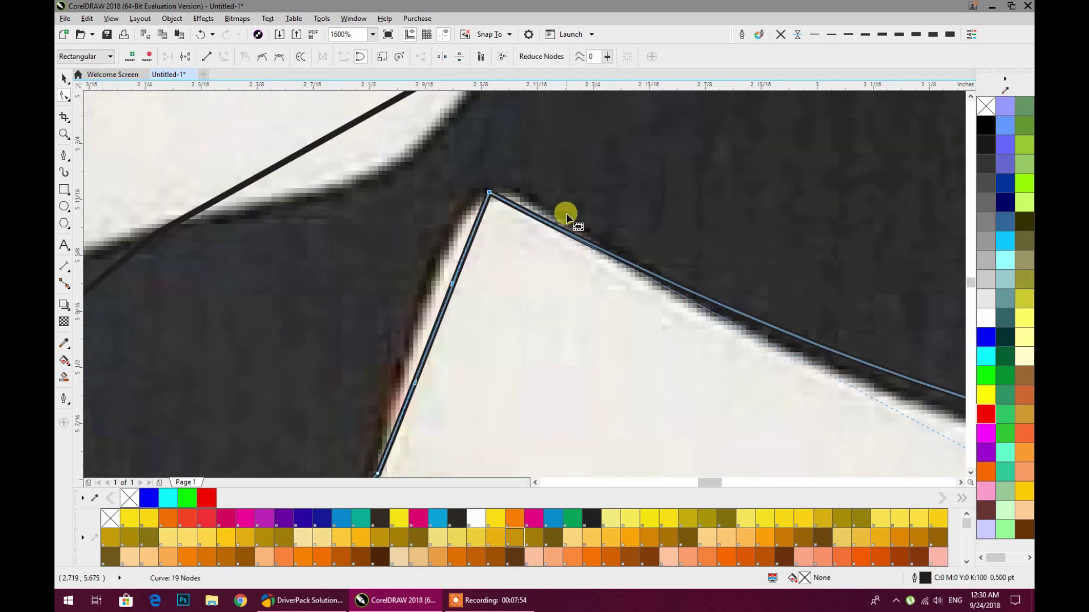
{"action": "double_click", "coordinate": [556, 226]}
{"action": "double_click", "coordinate": [456, 274]}
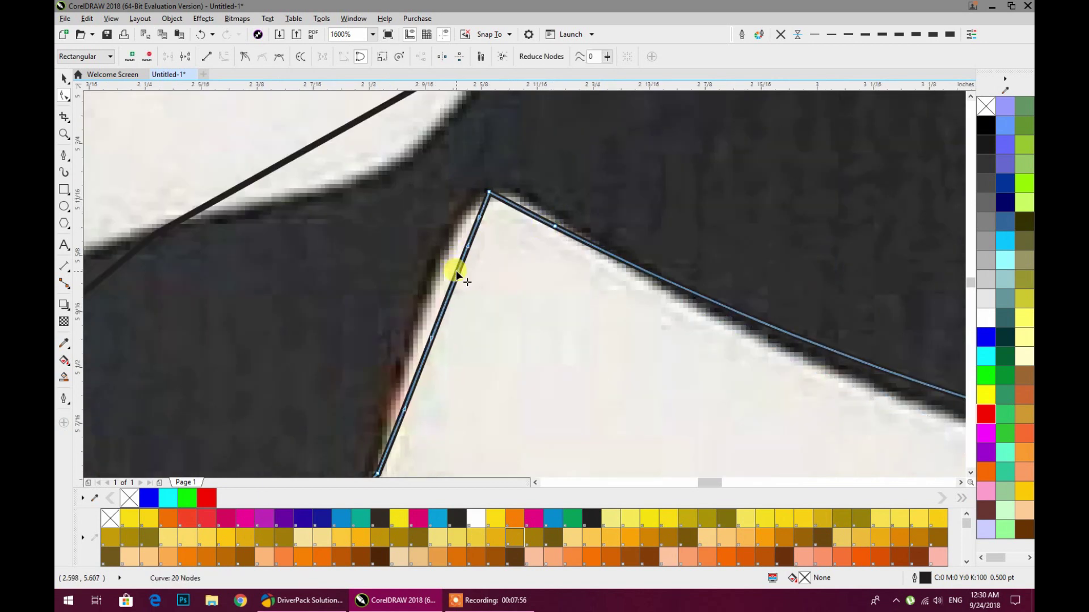
{"action": "double_click", "coordinate": [488, 192]}
{"action": "left_click_drag", "start_coordinate": [457, 271], "coordinate": [432, 258]}
{"action": "left_click_drag", "start_coordinate": [556, 226], "coordinate": [563, 225]}
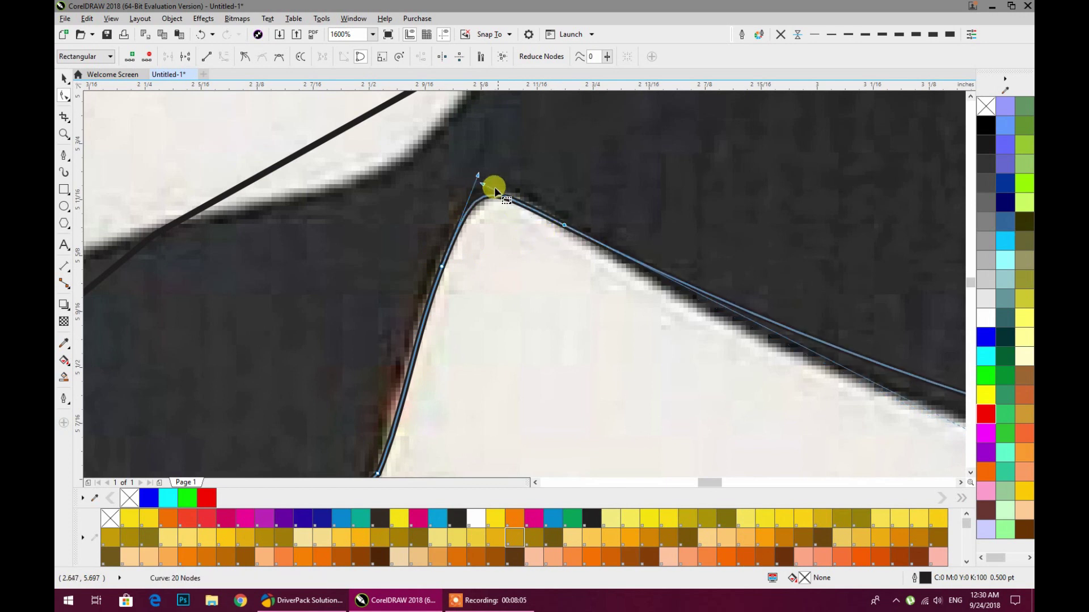
{"action": "left_click_drag", "start_coordinate": [482, 182], "coordinate": [510, 185]}
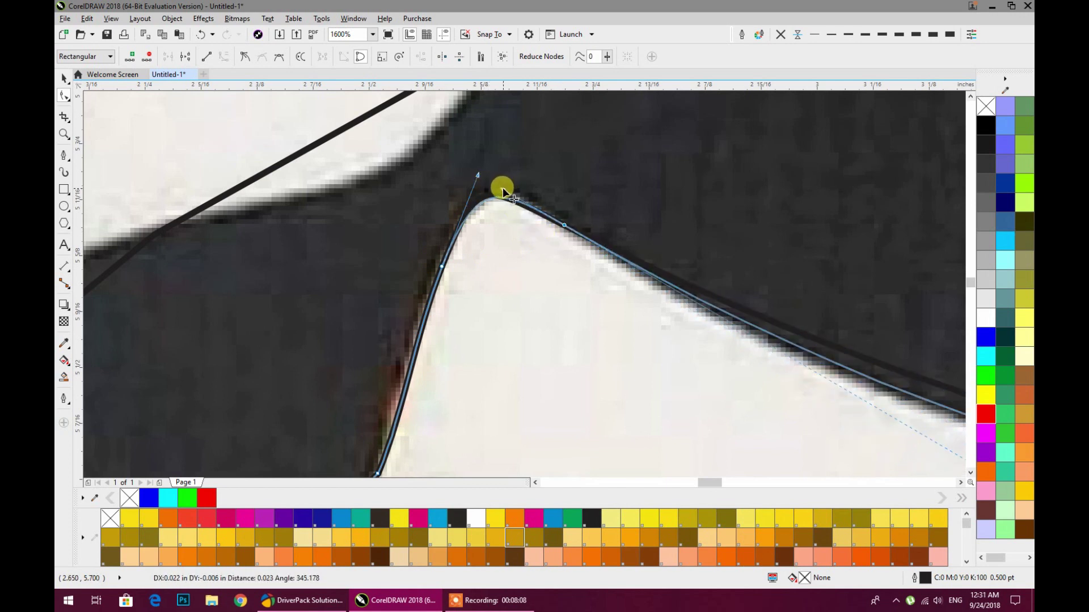
Add a node on the sweeping stroke's upper edge and adjust the control handle beside the rounded peak so the curve follows the letter.
{"action": "scroll", "coordinate": [924, 400], "scroll_direction": "down", "scroll_amount": 2}
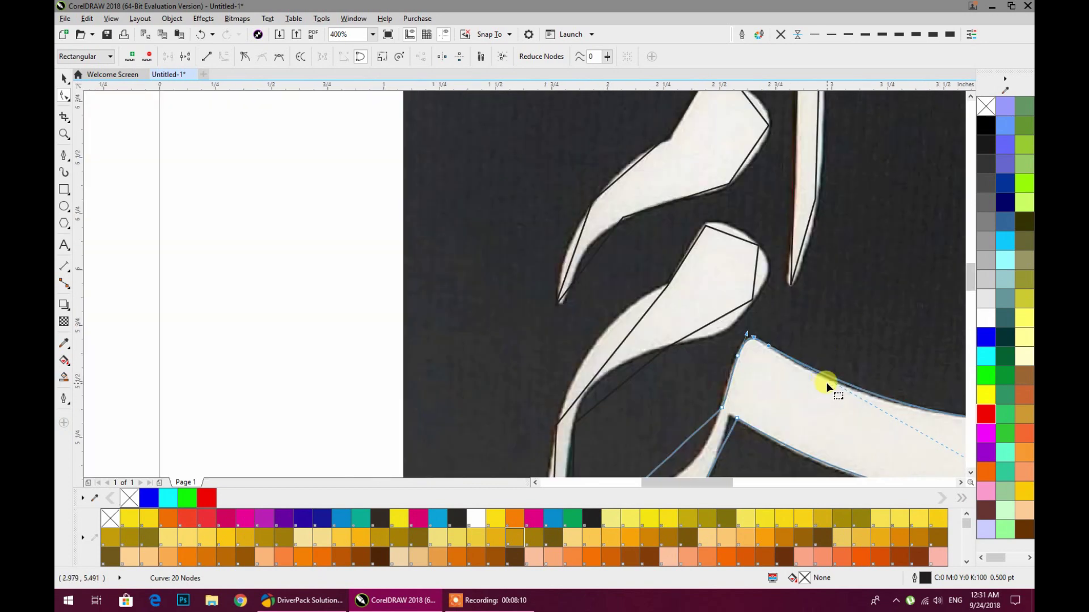
{"action": "left_click", "coordinate": [702, 346]}
{"action": "left_click", "coordinate": [707, 346]}
{"action": "scroll", "coordinate": [708, 346], "scroll_direction": "up", "scroll_amount": 2}
{"action": "left_click_drag", "start_coordinate": [707, 348], "coordinate": [707, 342]}
{"action": "scroll", "coordinate": [707, 342], "scroll_direction": "down", "scroll_amount": 2}
{"action": "left_click", "coordinate": [417, 278]}
{"action": "left_click_drag", "start_coordinate": [522, 338], "coordinate": [519, 339]}
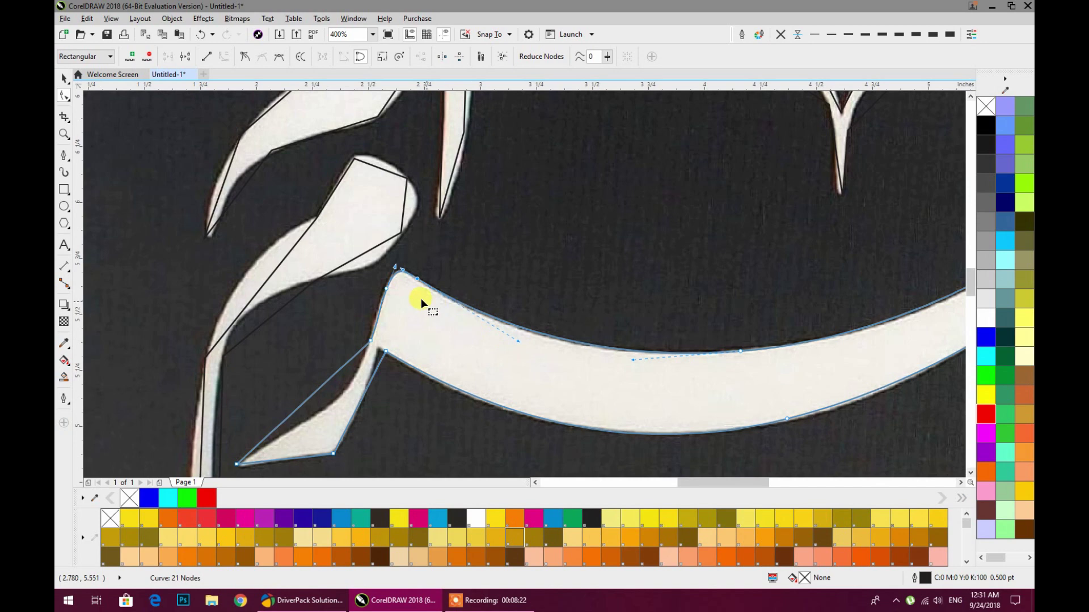
Move the node where the tail leaves the sweeping stroke onto the letter edge and bend the short segment above it.
{"action": "scroll", "coordinate": [397, 273], "scroll_direction": "up", "scroll_amount": 2}
{"action": "scroll", "coordinate": [457, 278], "scroll_direction": "down", "scroll_amount": 2}
{"action": "left_click_drag", "start_coordinate": [539, 358], "coordinate": [641, 179]}
{"action": "scroll", "coordinate": [491, 302], "scroll_direction": "up", "scroll_amount": 1}
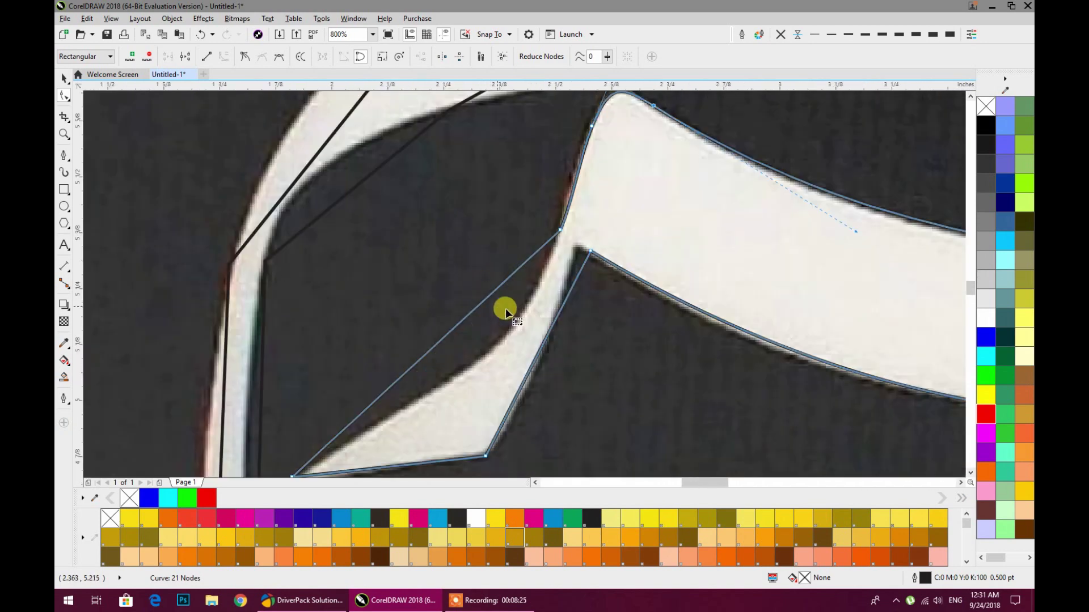
{"action": "scroll", "coordinate": [549, 254], "scroll_direction": "up", "scroll_amount": 1}
{"action": "scroll", "coordinate": [561, 223], "scroll_direction": "up", "scroll_amount": 1}
{"action": "left_click_drag", "start_coordinate": [539, 289], "coordinate": [528, 308]}
{"action": "scroll", "coordinate": [576, 251], "scroll_direction": "down", "scroll_amount": 1}
{"action": "left_click_drag", "start_coordinate": [576, 253], "coordinate": [545, 351]}
{"action": "left_click_drag", "start_coordinate": [554, 276], "coordinate": [549, 273]}
Bend the tail's long straight upper segment inward onto the curved edge of the letter.
{"action": "scroll", "coordinate": [577, 304], "scroll_direction": "down", "scroll_amount": 1}
{"action": "left_click_drag", "start_coordinate": [579, 306], "coordinate": [700, 154]}
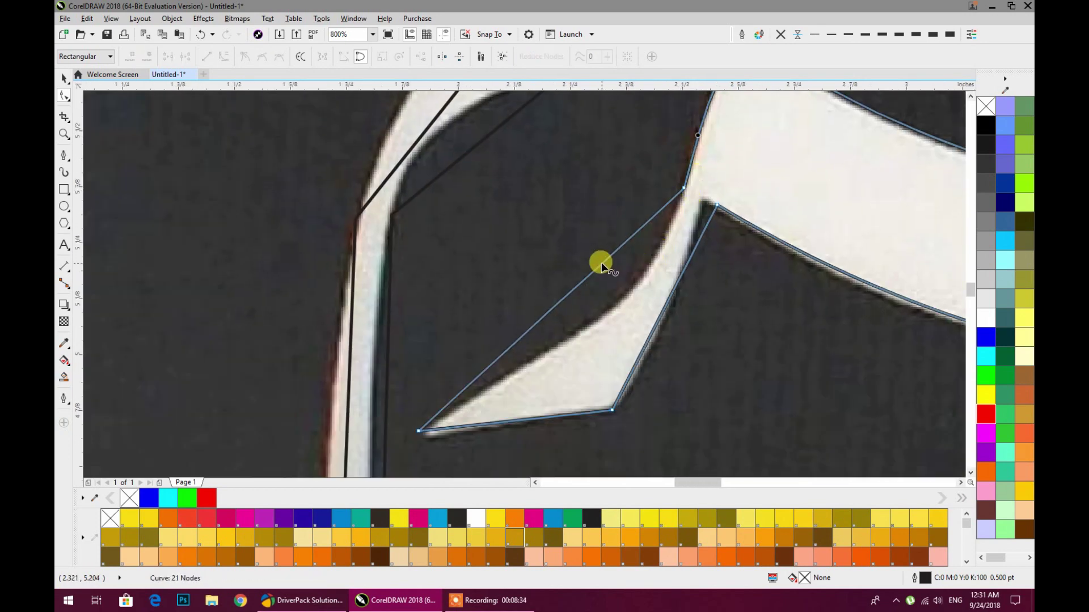
{"action": "left_click_drag", "start_coordinate": [602, 265], "coordinate": [636, 280]}
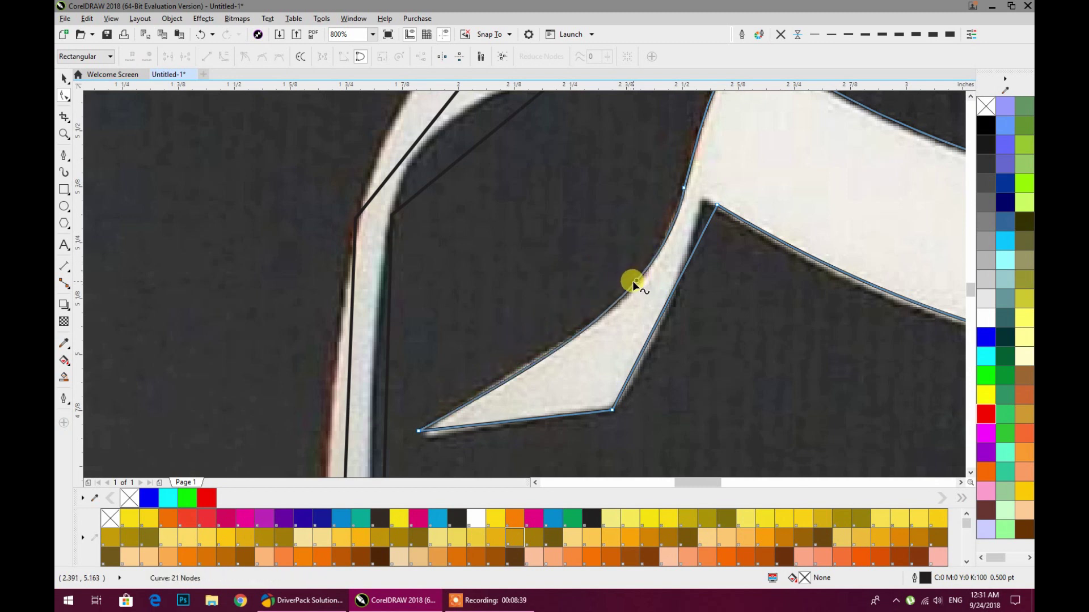
Move the tail's pointed tip node onto the tip of the letter.
{"action": "left_click_drag", "start_coordinate": [645, 333], "coordinate": [660, 256]}
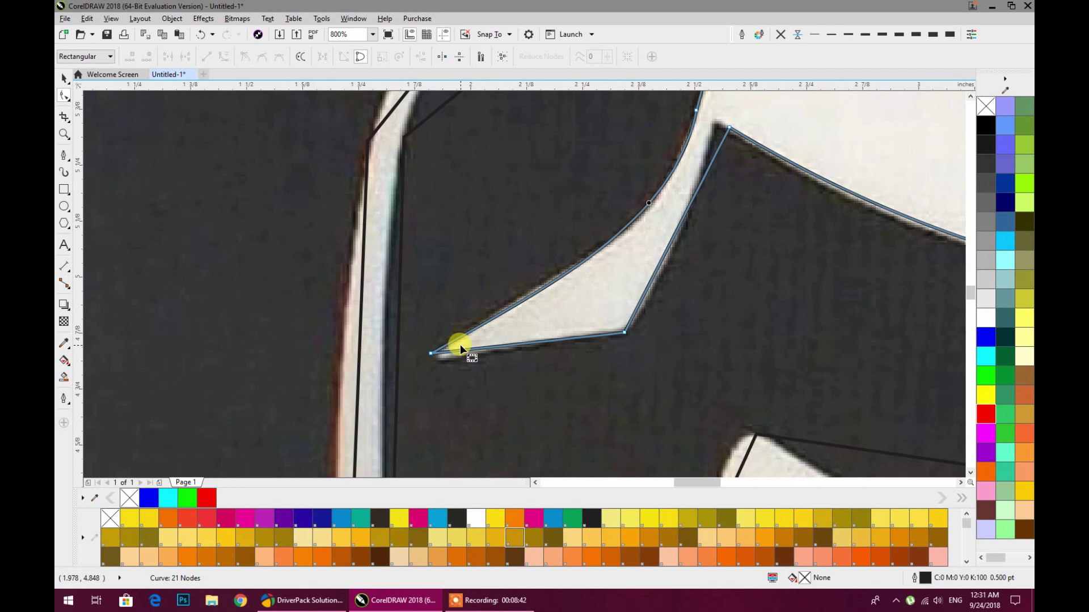
{"action": "scroll", "coordinate": [440, 355], "scroll_direction": "up", "scroll_amount": 3}
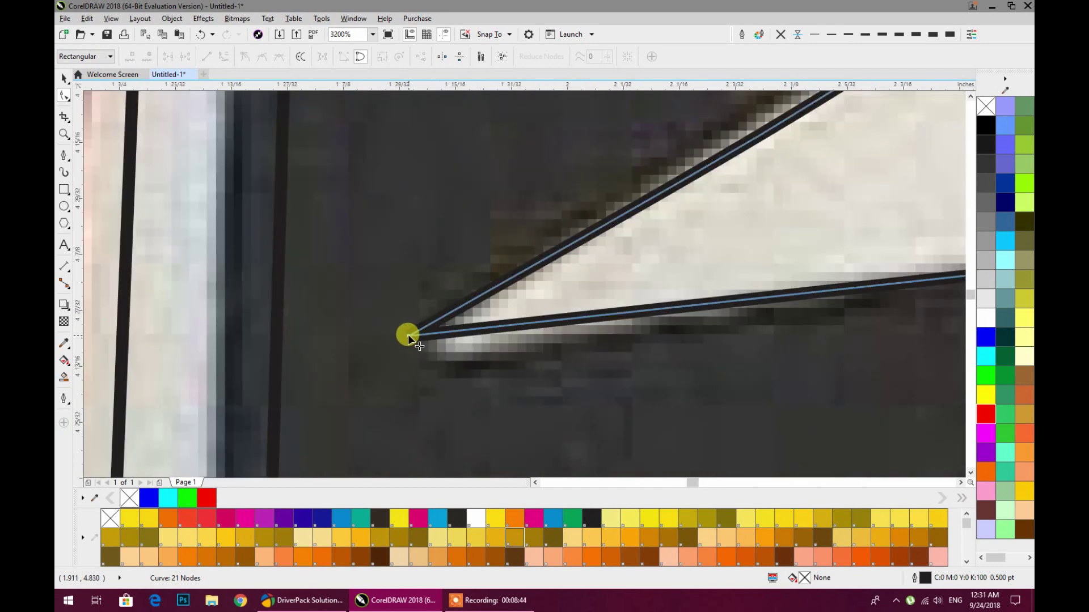
{"action": "left_click", "coordinate": [428, 344]}
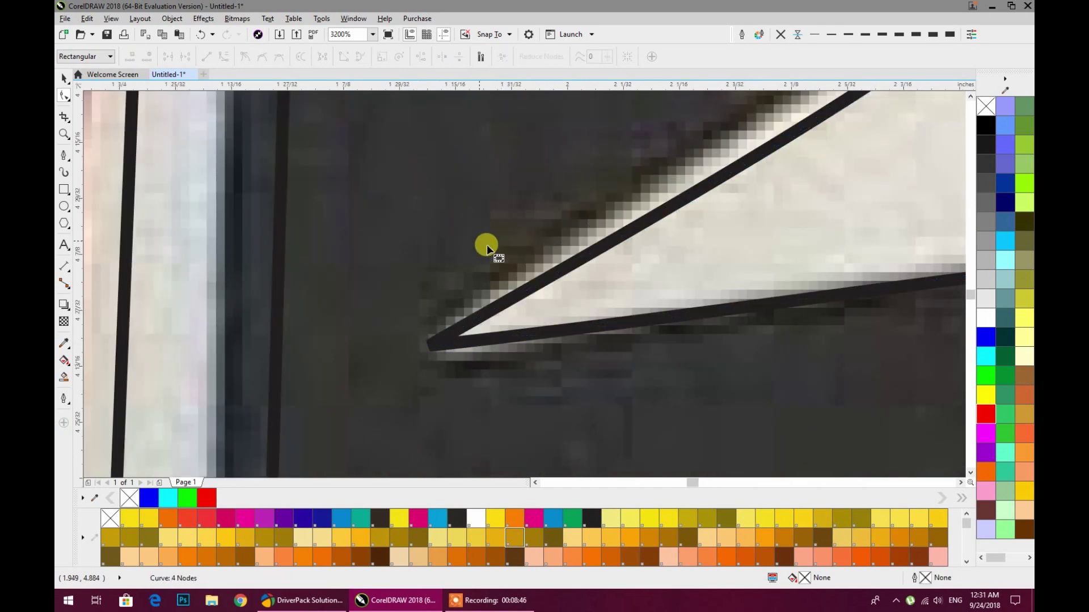
{"action": "left_click", "coordinate": [502, 298]}
{"action": "left_click", "coordinate": [429, 346]}
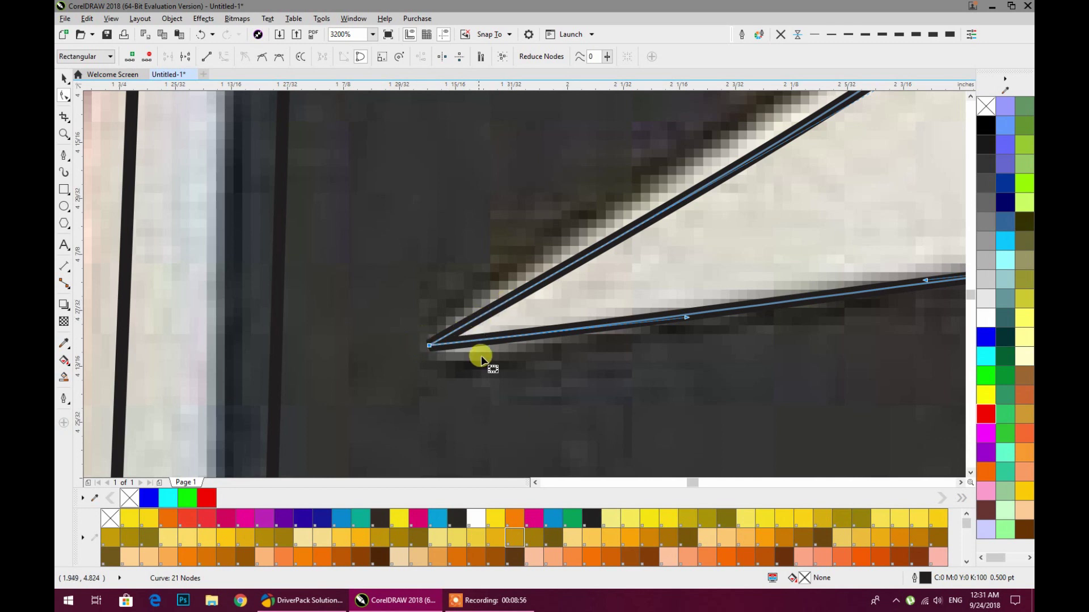
{"action": "left_click", "coordinate": [430, 345]}
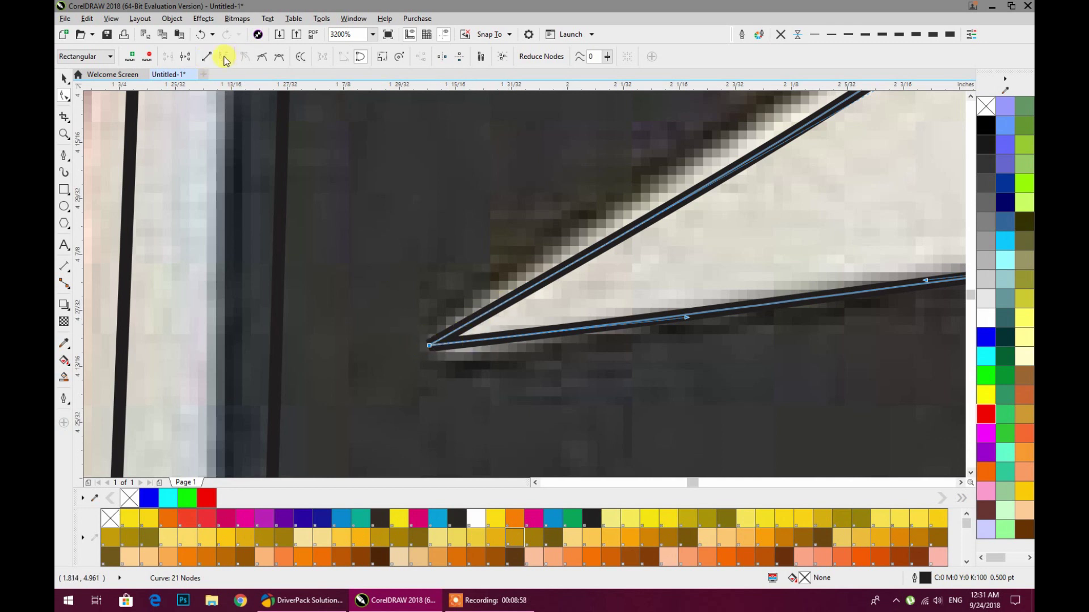
Move the inner corner node between tail and sweeping stroke onto the letter's corner and bend the tail's right-hand segment to its edge.
{"action": "scroll", "coordinate": [500, 291], "scroll_direction": "down", "scroll_amount": 2}
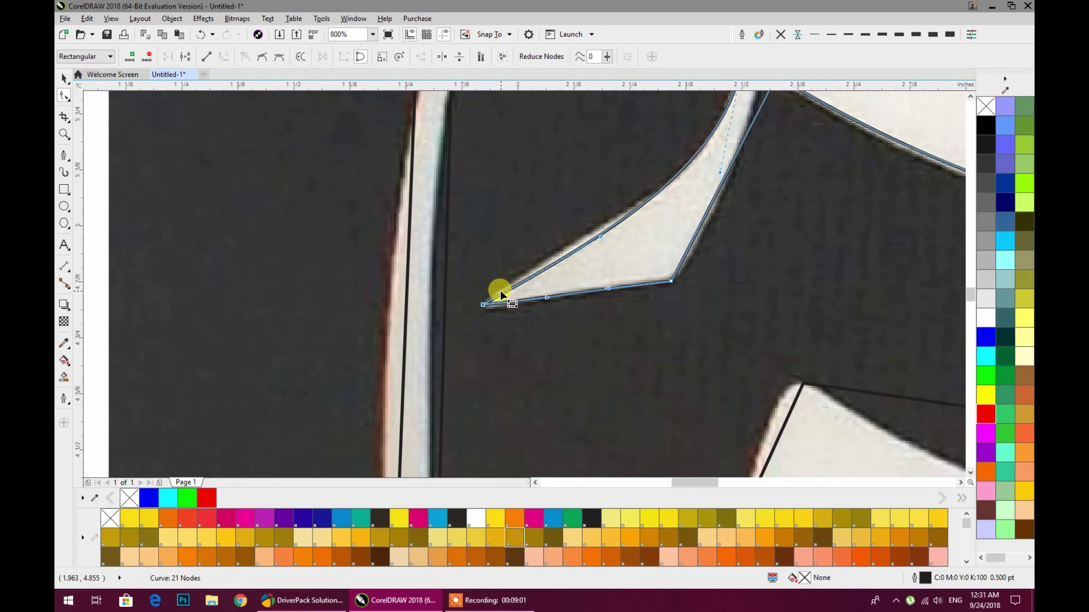
{"action": "left_click_drag", "start_coordinate": [596, 285], "coordinate": [328, 322]}
{"action": "scroll", "coordinate": [512, 108], "scroll_direction": "up", "scroll_amount": 2}
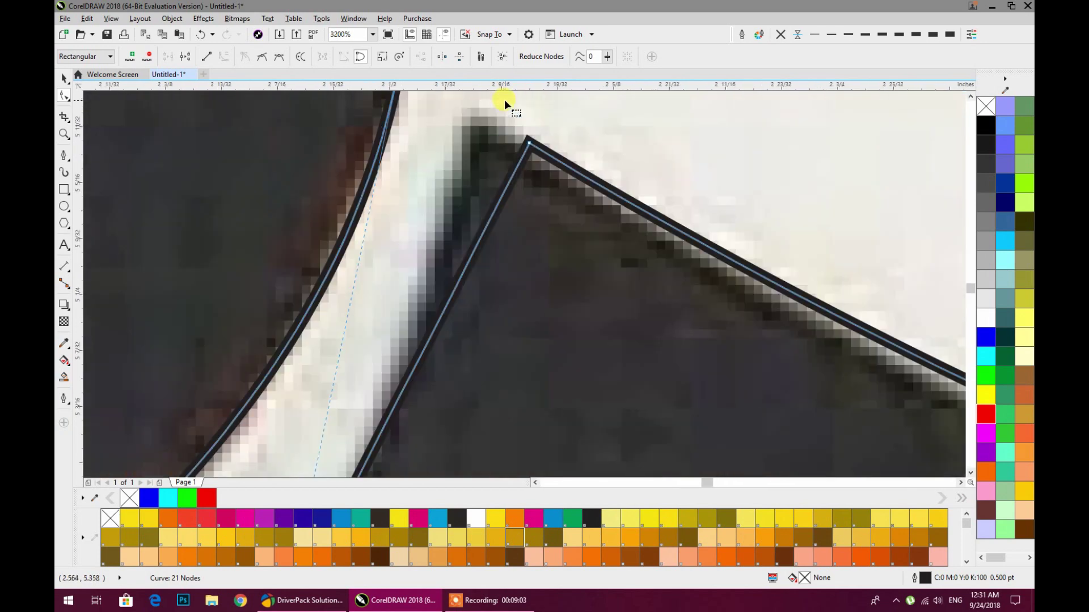
{"action": "scroll", "coordinate": [522, 148], "scroll_direction": "down", "scroll_amount": 2}
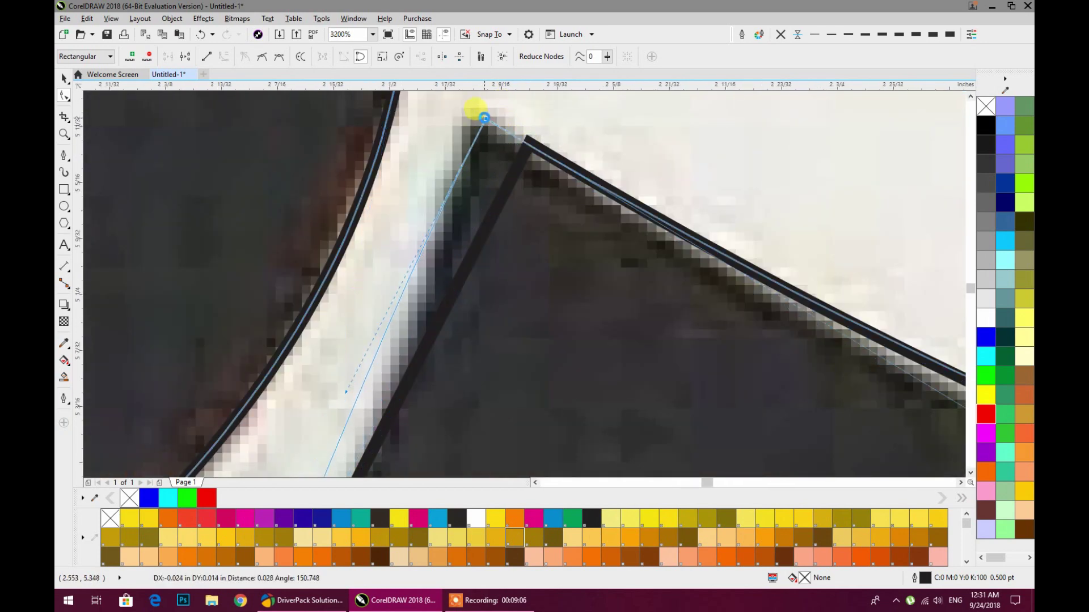
{"action": "left_click_drag", "start_coordinate": [443, 224], "coordinate": [461, 236]}
Add a node near the low point of the sweeping stroke's lower edge and bend the part left of it onto the letter.
{"action": "scroll", "coordinate": [460, 236], "scroll_direction": "down", "scroll_amount": 1}
{"action": "scroll", "coordinate": [591, 235], "scroll_direction": "up", "scroll_amount": 1}
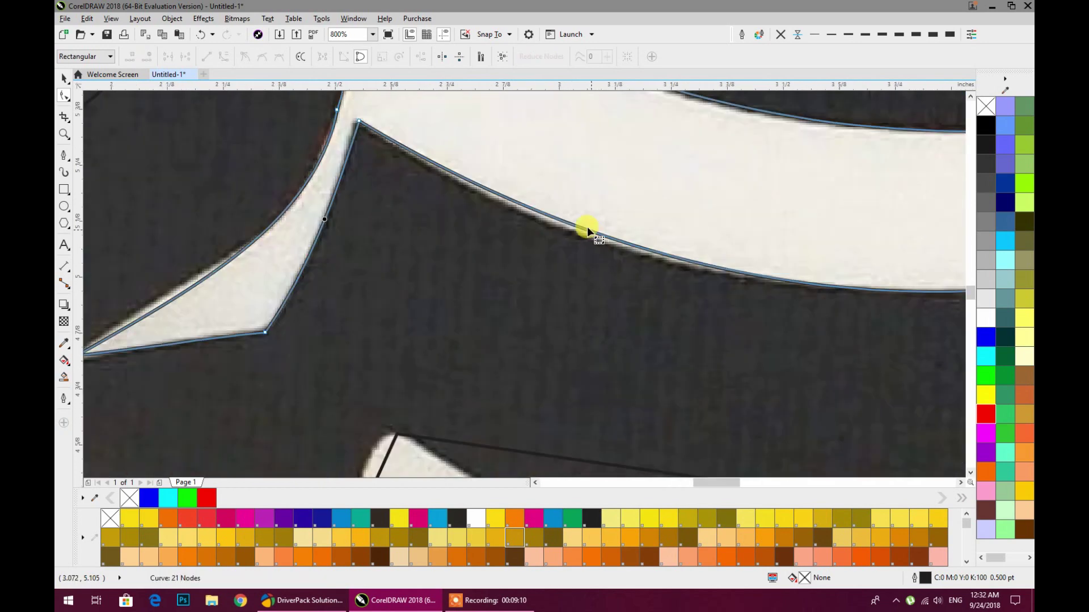
{"action": "left_click_drag", "start_coordinate": [571, 223], "coordinate": [281, 214]}
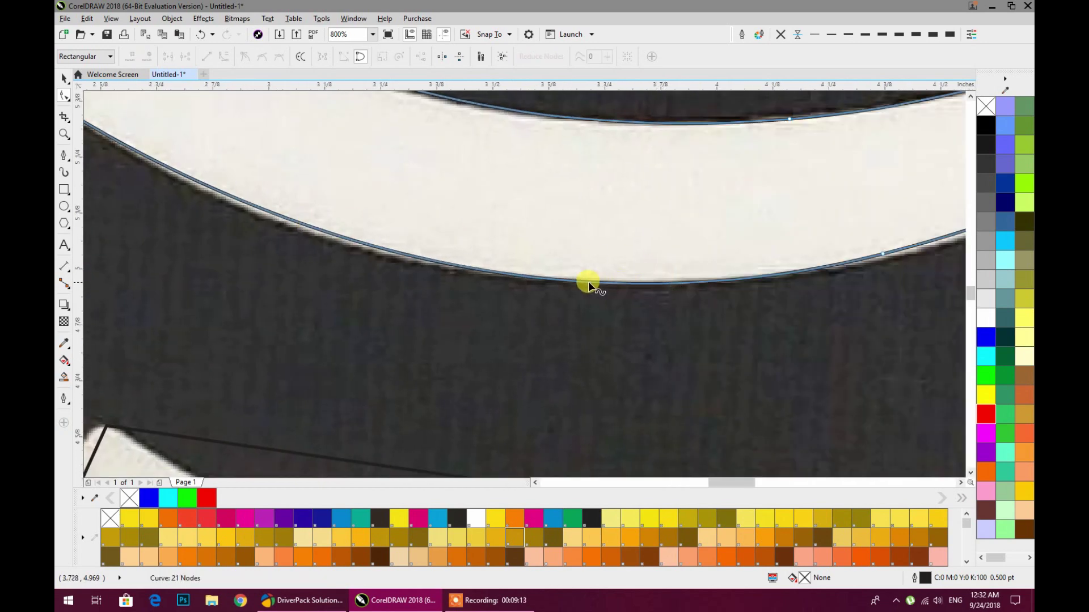
{"action": "double_click", "coordinate": [504, 274]}
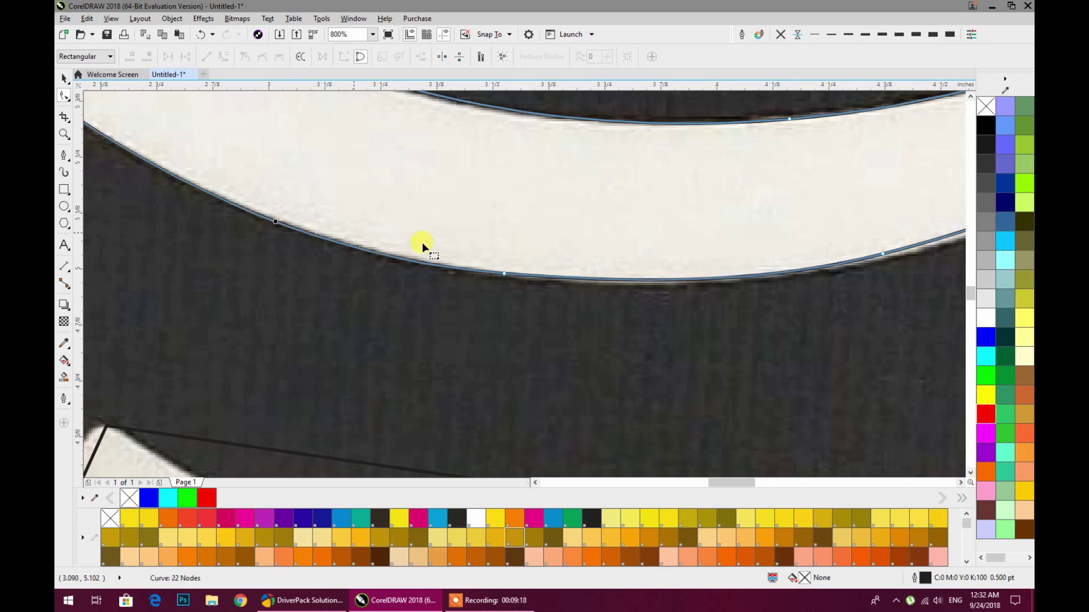
Select the lower word's outline, delete the middle node on its sweeping stroke's upper edge and bend the merged segment toward the letter.
{"action": "scroll", "coordinate": [318, 222], "scroll_direction": "down", "scroll_amount": 1}
{"action": "scroll", "coordinate": [522, 258], "scroll_direction": "down", "scroll_amount": 1}
{"action": "scroll", "coordinate": [298, 239], "scroll_direction": "right", "scroll_amount": 3}
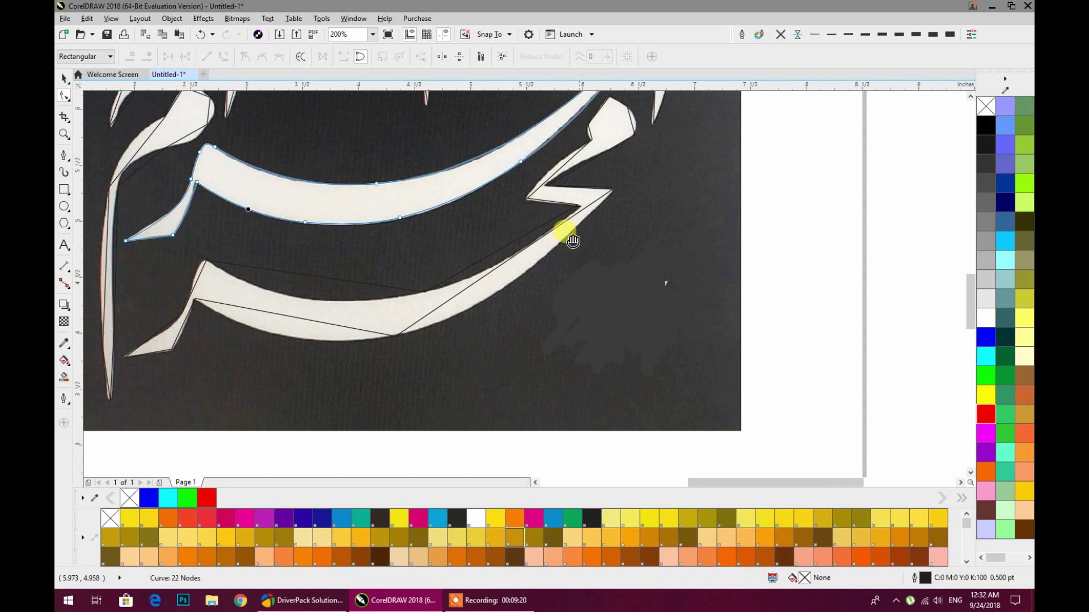
{"action": "scroll", "coordinate": [512, 266], "scroll_direction": "down", "scroll_amount": 1}
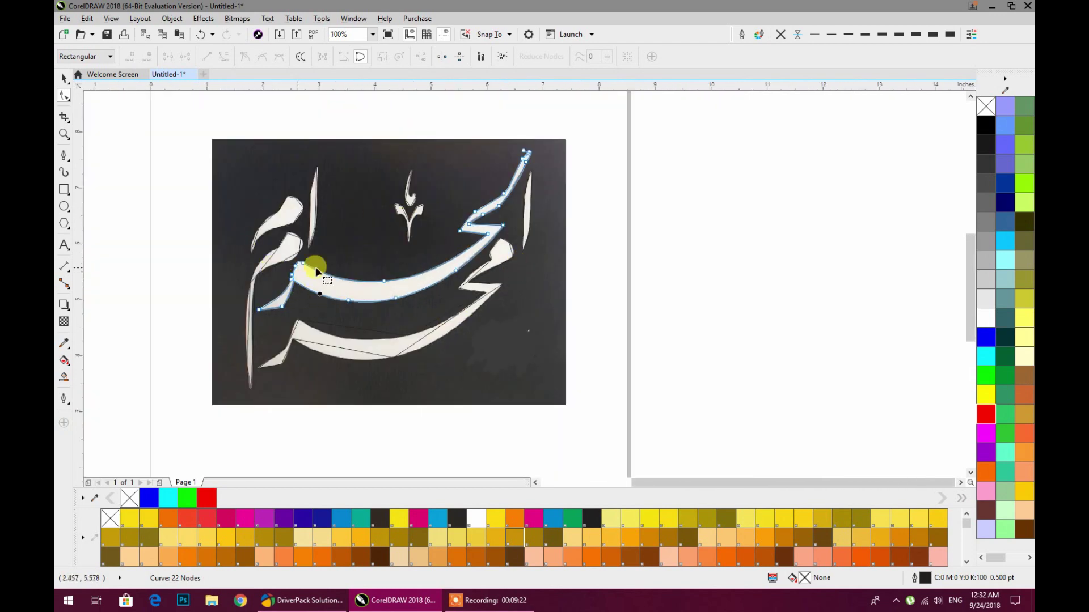
{"action": "scroll", "coordinate": [409, 275], "scroll_direction": "up", "scroll_amount": 2}
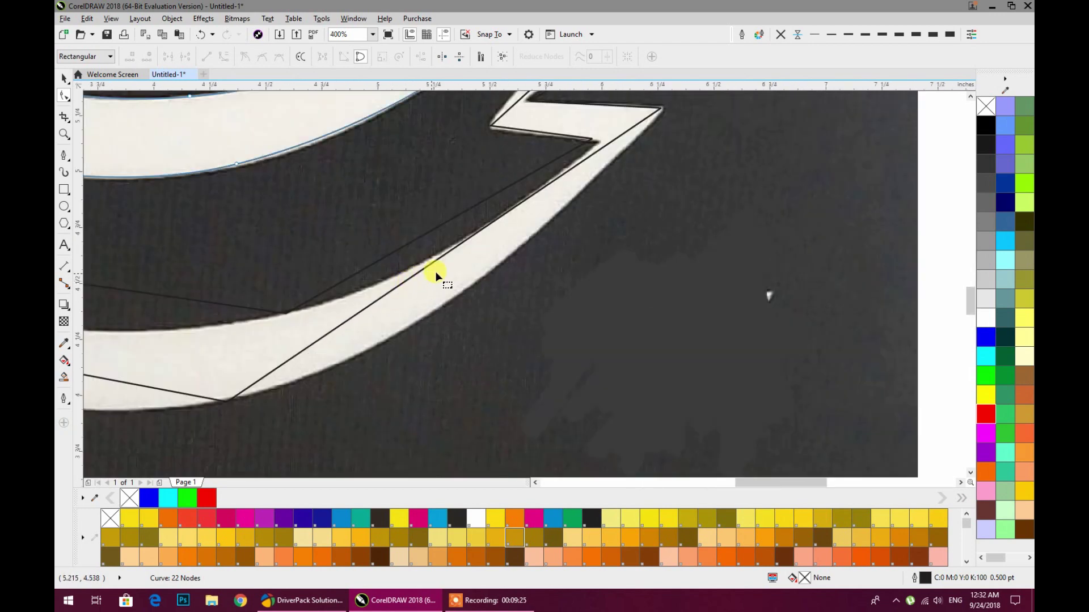
{"action": "scroll", "coordinate": [435, 276], "scroll_direction": "down", "scroll_amount": 1}
{"action": "left_click", "coordinate": [372, 295]}
{"action": "double_click", "coordinate": [372, 294]}
{"action": "left_click_drag", "start_coordinate": [347, 286], "coordinate": [353, 294]}
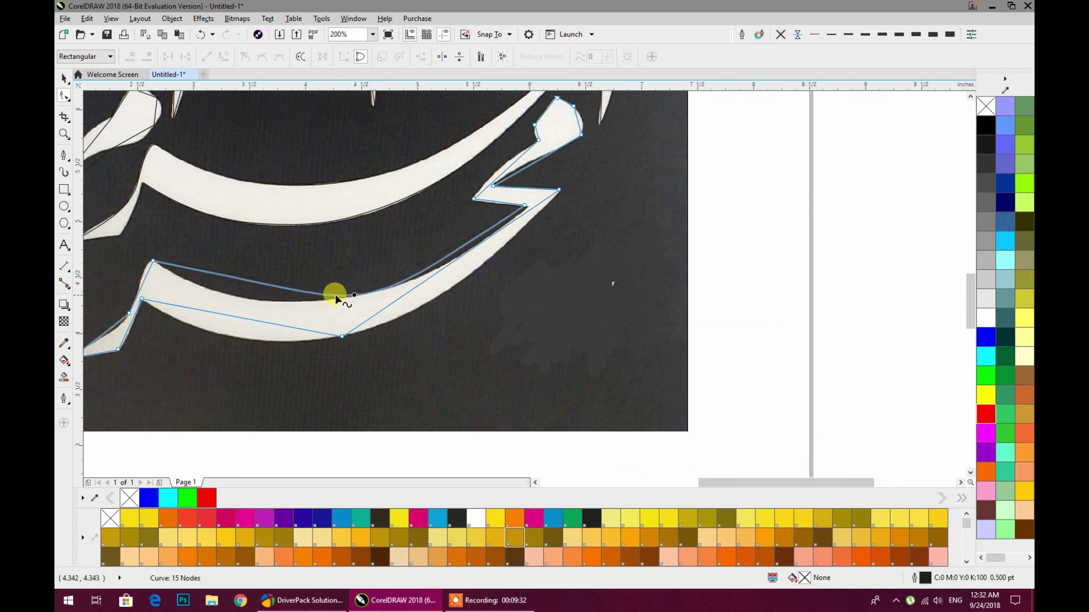
Reshape the lower stroke's upper-edge curve, add a node near its low point and bend the left part onto the letter edge.
{"action": "left_click", "coordinate": [152, 262]}
{"action": "left_click_drag", "start_coordinate": [243, 284], "coordinate": [237, 295]}
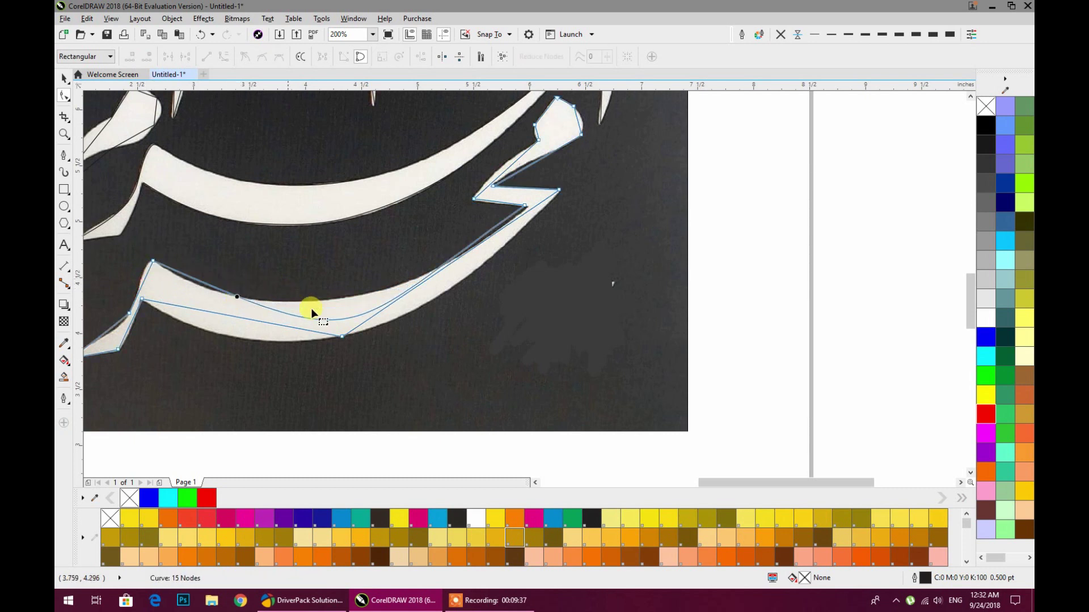
{"action": "left_click", "coordinate": [339, 320]}
{"action": "left_click_drag", "start_coordinate": [152, 262], "coordinate": [316, 307]}
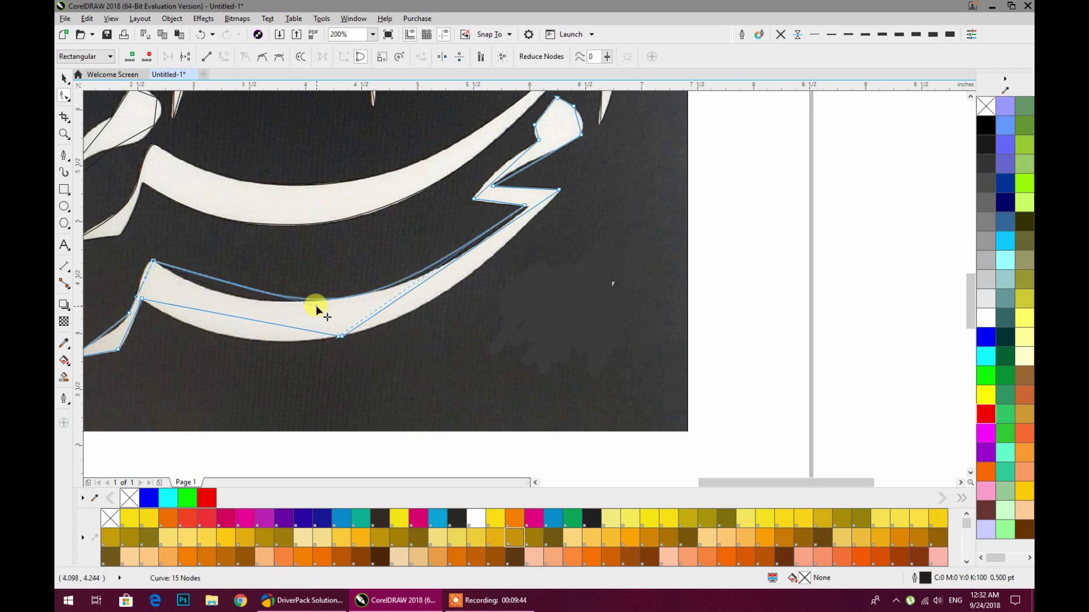
{"action": "double_click", "coordinate": [343, 297]}
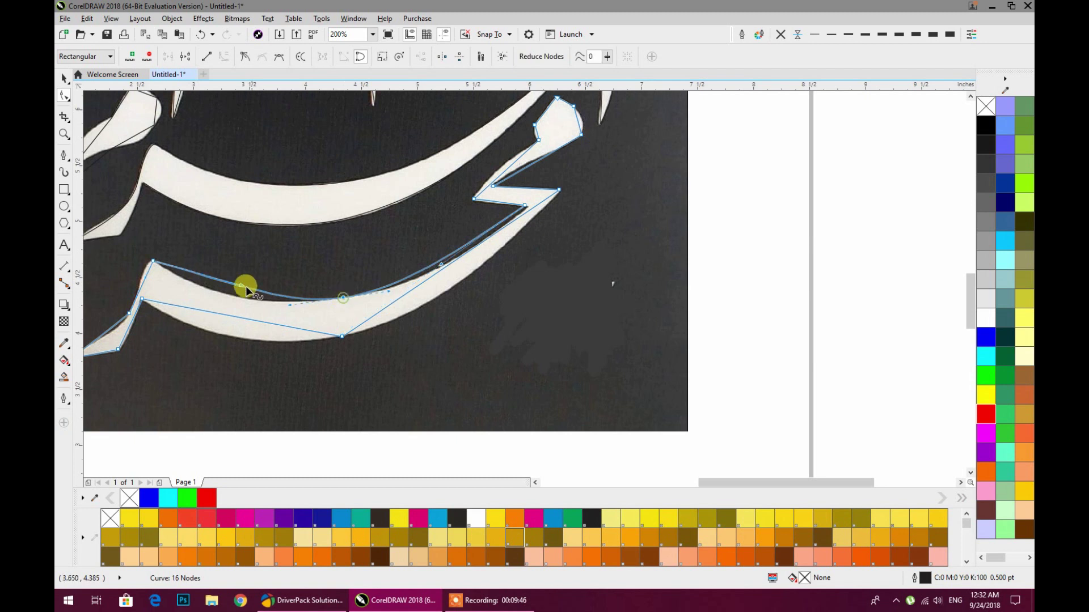
{"action": "left_click_drag", "start_coordinate": [228, 285], "coordinate": [216, 290]}
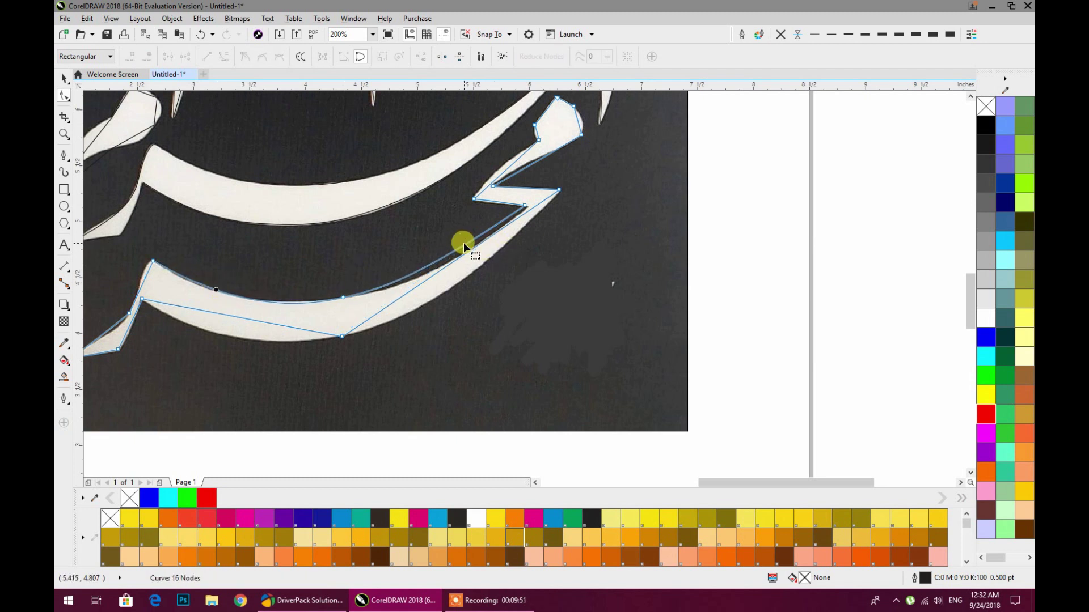
Add a node on the lower stroke's upper edge left of its low point and adjust the low-point node's handle to follow the letter.
{"action": "scroll", "coordinate": [217, 291], "scroll_direction": "up", "scroll_amount": 2}
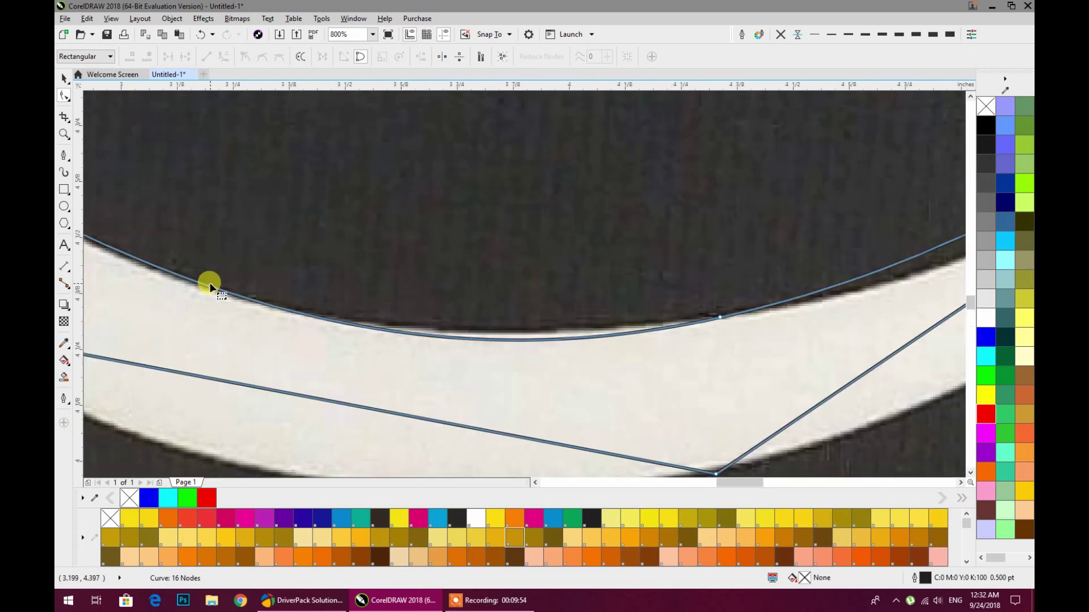
{"action": "left_click", "coordinate": [207, 285]}
{"action": "scroll", "coordinate": [229, 296], "scroll_direction": "up", "scroll_amount": 1}
{"action": "left_click_drag", "start_coordinate": [185, 278], "coordinate": [186, 282]}
{"action": "double_click", "coordinate": [186, 282]}
{"action": "scroll", "coordinate": [186, 283], "scroll_direction": "down", "scroll_amount": 2}
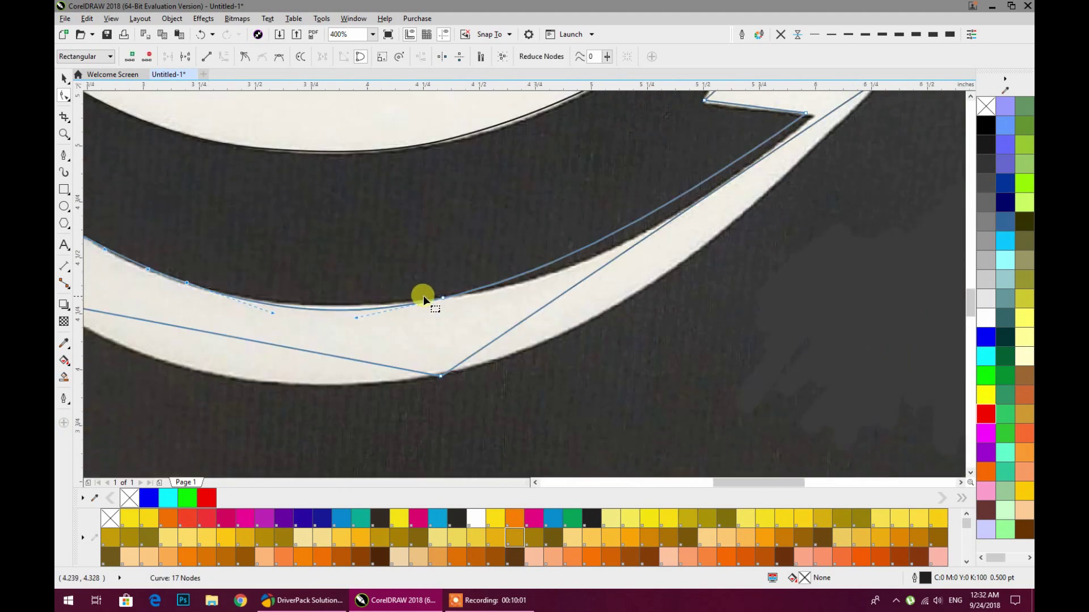
{"action": "left_click", "coordinate": [443, 297]}
{"action": "left_click_drag", "start_coordinate": [355, 317], "coordinate": [369, 312]}
{"action": "scroll", "coordinate": [494, 270], "scroll_direction": "down", "scroll_amount": 1}
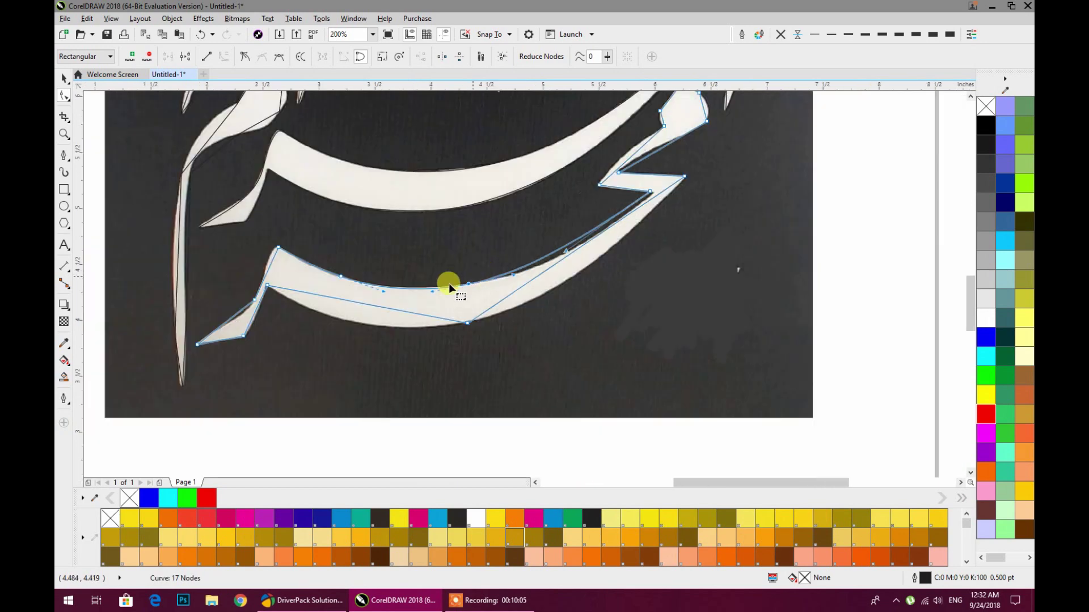
Bend the right part of the lower stroke's upper edge toward the letter and move the inner corner node onto the letter's corner.
{"action": "left_click_drag", "start_coordinate": [514, 285], "coordinate": [310, 322]}
{"action": "scroll", "coordinate": [418, 260], "scroll_direction": "up", "scroll_amount": 2}
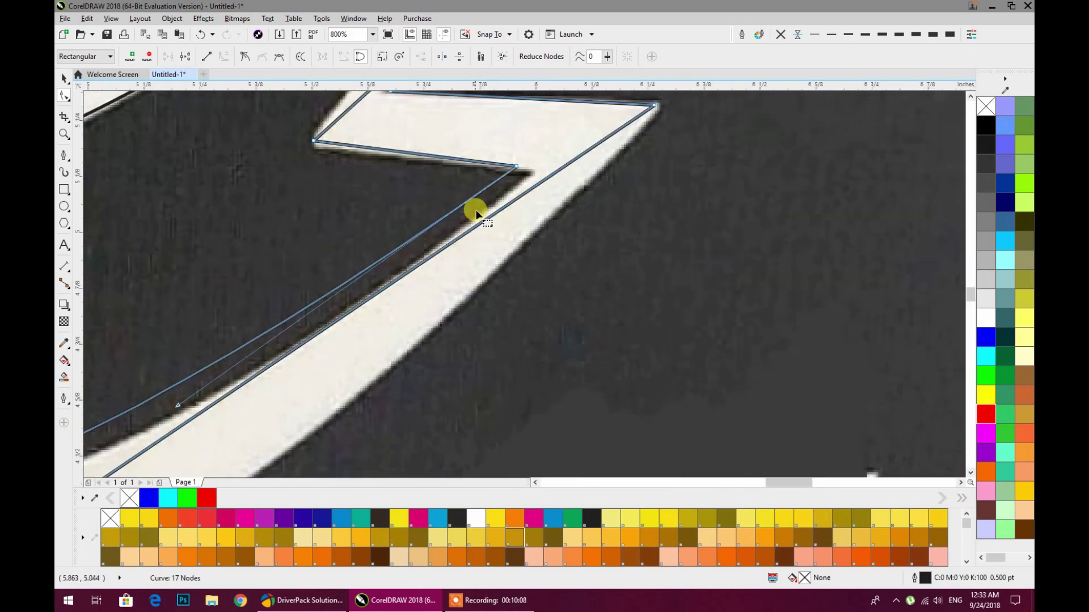
{"action": "left_click_drag", "start_coordinate": [365, 278], "coordinate": [376, 284]}
{"action": "scroll", "coordinate": [170, 250], "scroll_direction": "up", "scroll_amount": 2}
{"action": "left_click_drag", "start_coordinate": [151, 246], "coordinate": [151, 273]}
{"action": "scroll", "coordinate": [315, 260], "scroll_direction": "down", "scroll_amount": 2}
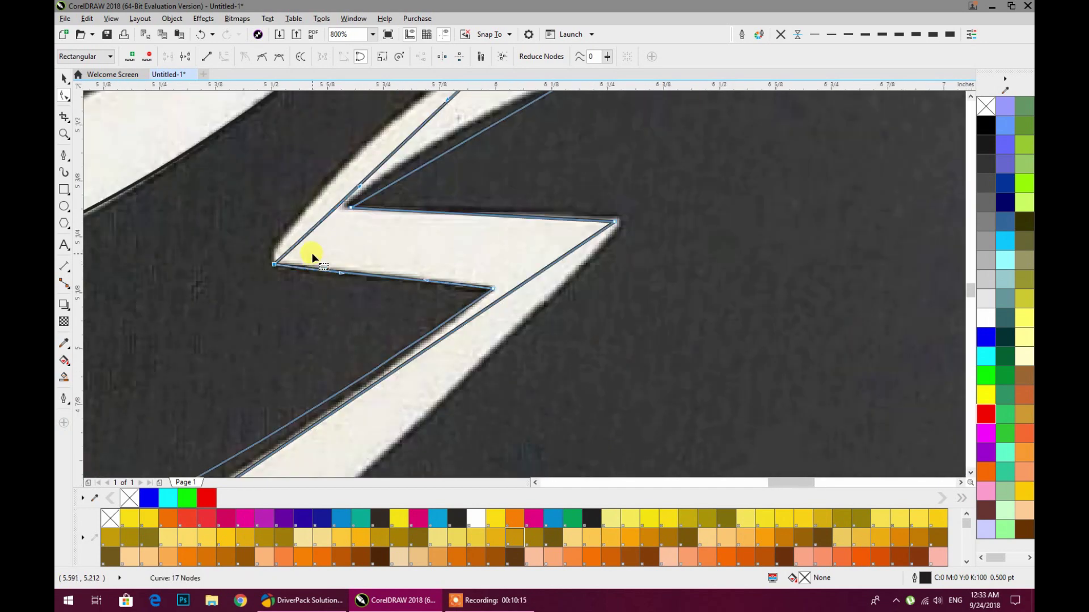
Bend the neck's left edge outward onto the letter and move the zigzag's left corner node onto the letter's corner.
{"action": "left_click_drag", "start_coordinate": [373, 163], "coordinate": [424, 258]}
{"action": "scroll", "coordinate": [418, 291], "scroll_direction": "down", "scroll_amount": 2}
{"action": "scroll", "coordinate": [492, 293], "scroll_direction": "up", "scroll_amount": 3}
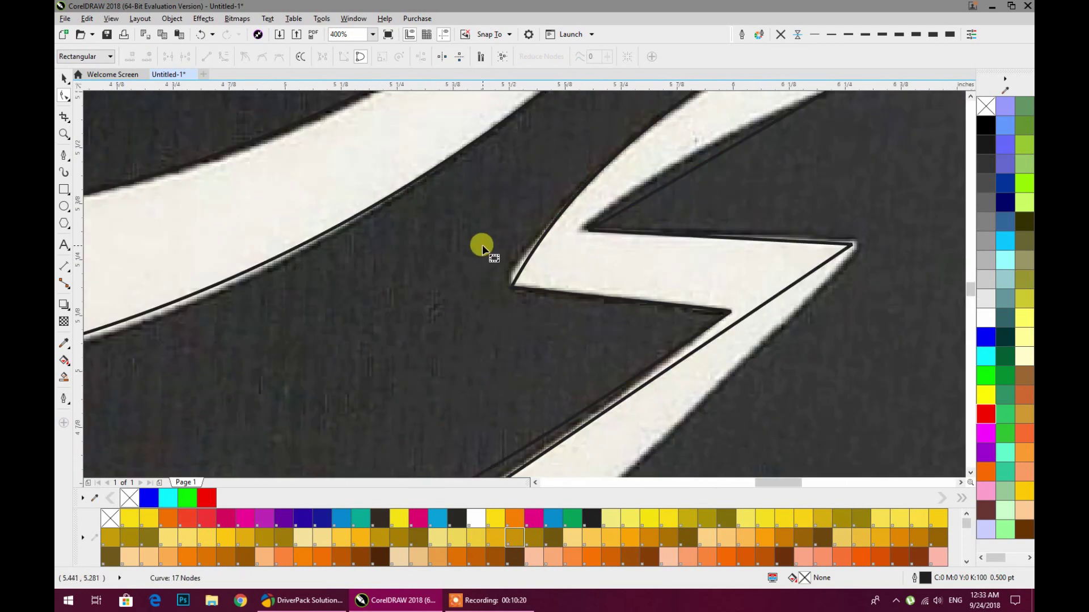
{"action": "left_click", "coordinate": [498, 290]}
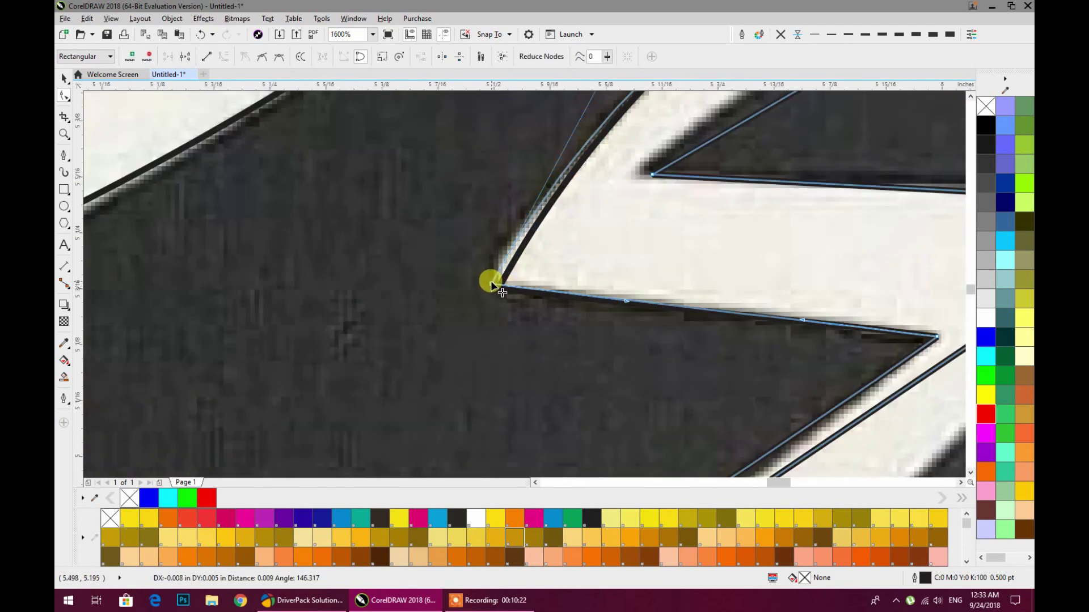
{"action": "scroll", "coordinate": [489, 287], "scroll_direction": "down", "scroll_amount": 2}
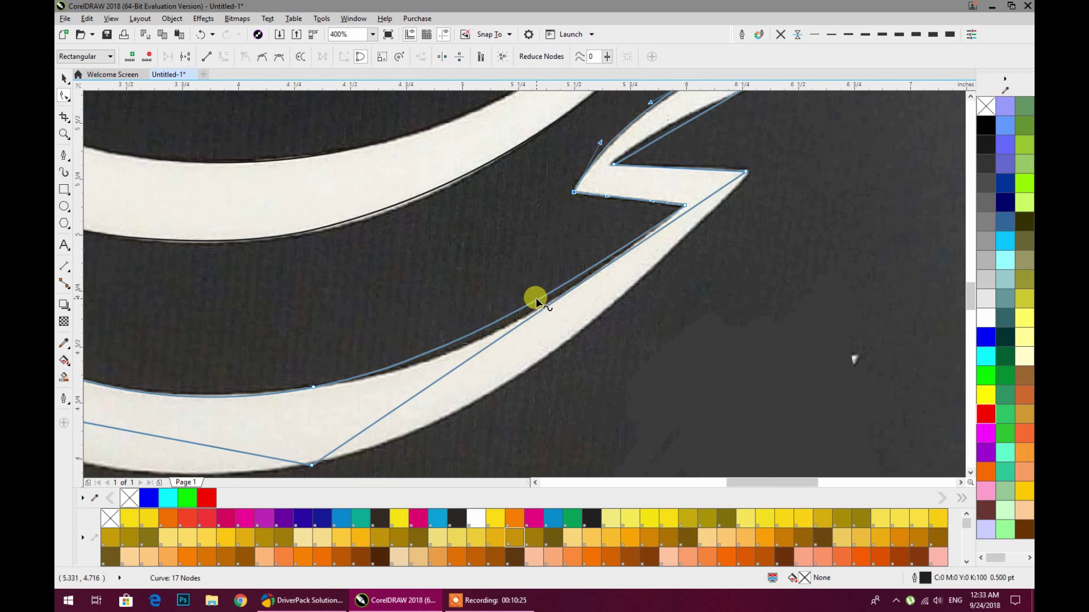
Add a node midway along the right half of the stroke's upper edge, fit it to the letter and bow the lower edge's right segment outward.
{"action": "double_click", "coordinate": [537, 298]}
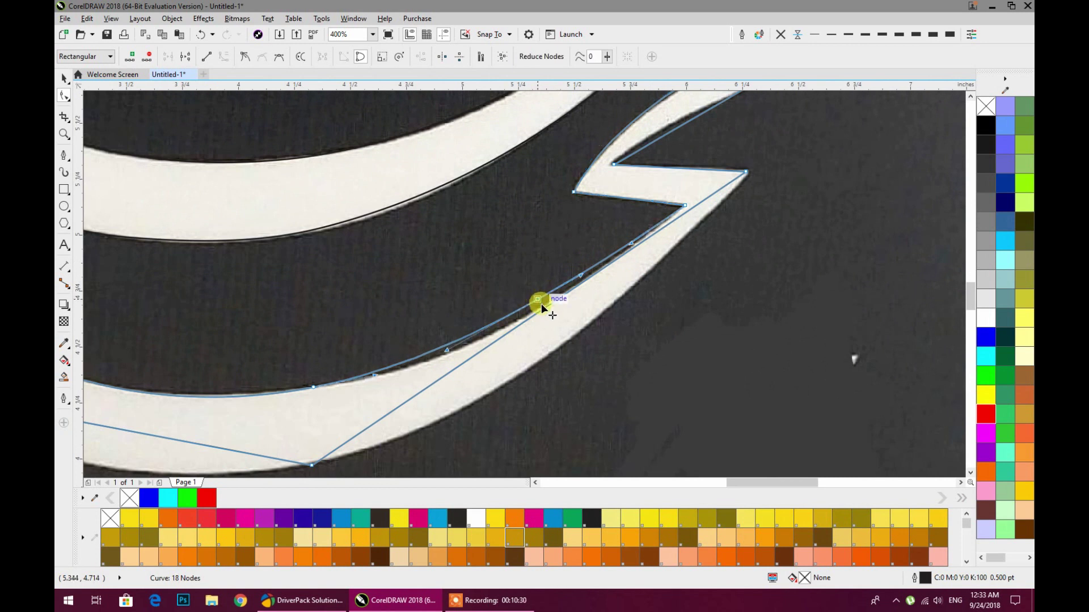
{"action": "scroll", "coordinate": [549, 312], "scroll_direction": "down", "scroll_amount": 1}
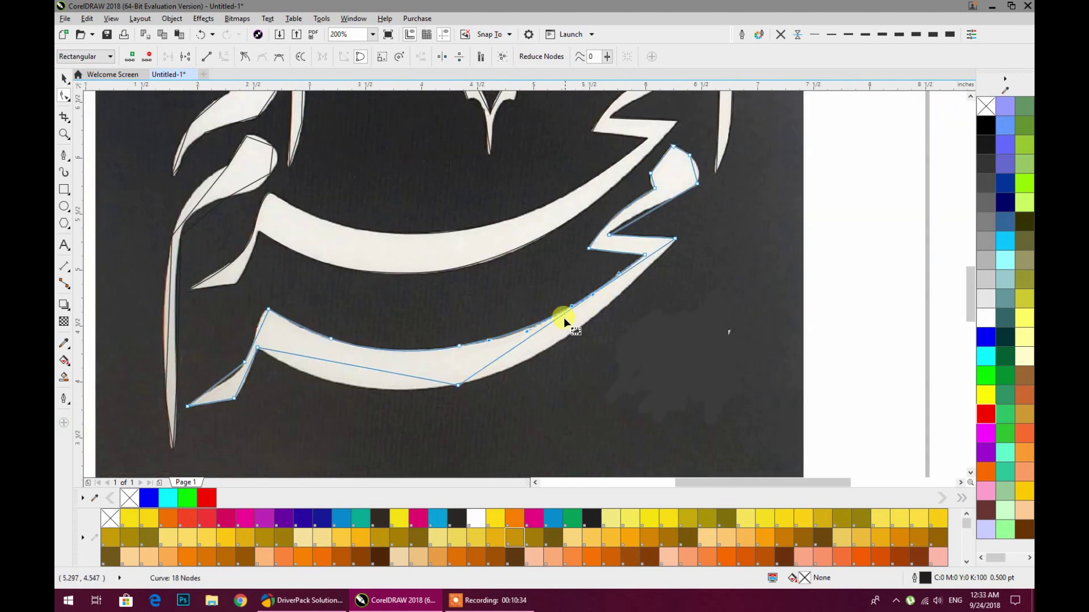
{"action": "left_click_drag", "start_coordinate": [563, 312], "coordinate": [572, 331]}
Add a node on the left part of the sweeping stroke's lower edge and pull it onto the letter's edge.
{"action": "double_click", "coordinate": [349, 365]}
{"action": "left_click_drag", "start_coordinate": [349, 362], "coordinate": [305, 349]}
{"action": "scroll", "coordinate": [256, 356], "scroll_direction": "up", "scroll_amount": 1}
{"action": "scroll", "coordinate": [320, 350], "scroll_direction": "up", "scroll_amount": 1}
{"action": "scroll", "coordinate": [317, 342], "scroll_direction": "down", "scroll_amount": 2}
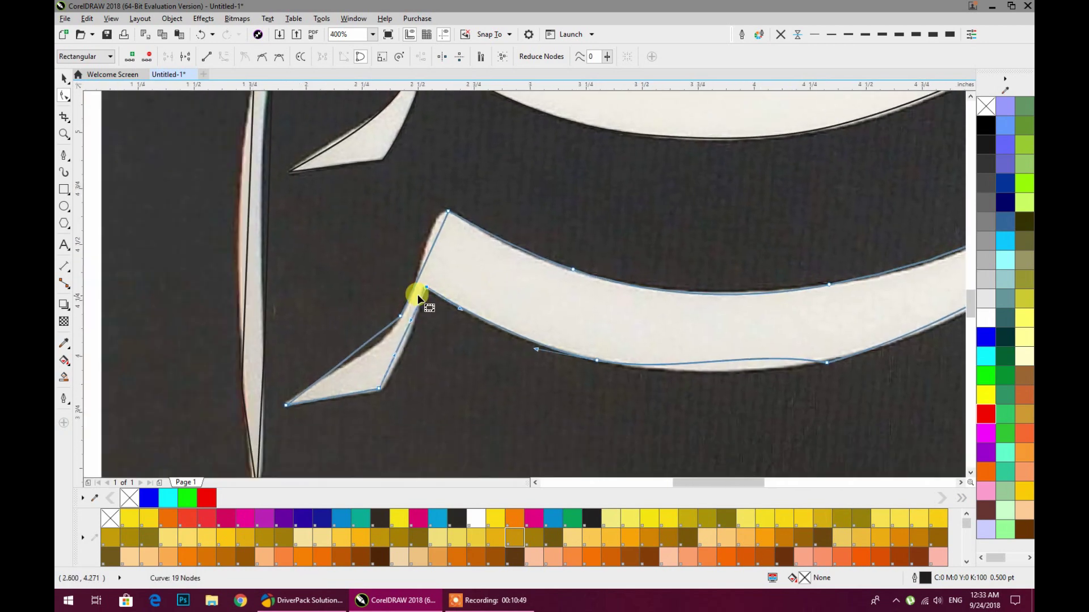
Move the corner node between the lower stroke and its tail onto the letter's corner and bend the tail's right-hand edge to match.
{"action": "scroll", "coordinate": [464, 271], "scroll_direction": "up", "scroll_amount": 6}
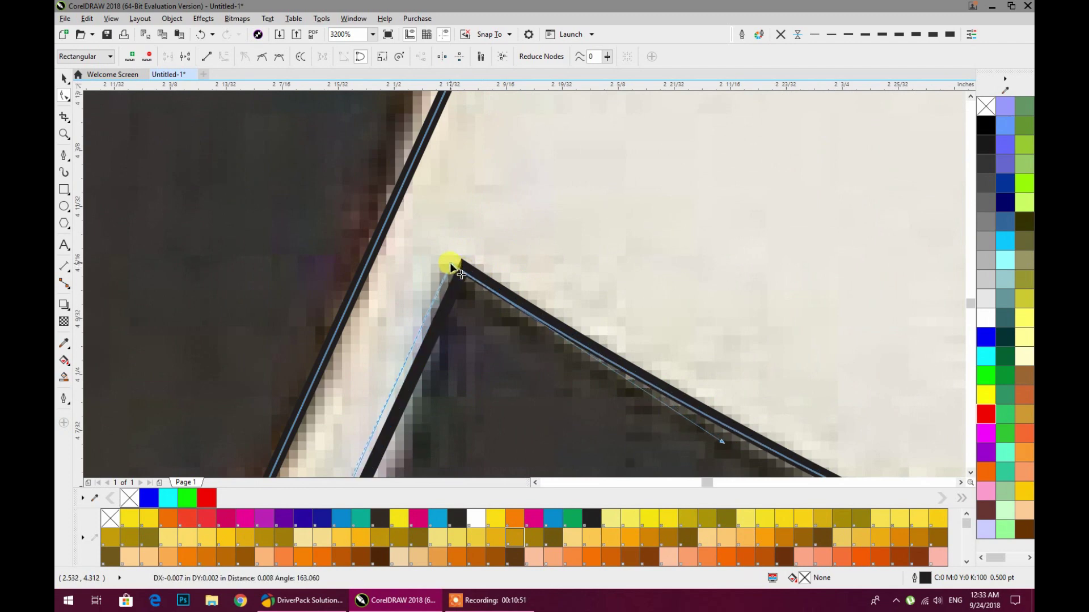
{"action": "scroll", "coordinate": [464, 272], "scroll_direction": "down", "scroll_amount": 4}
{"action": "mouse_move", "coordinate": [465, 286]}
{"action": "left_mouse_down"}
{"action": "mouse_move", "coordinate": [471, 297]}
{"action": "mouse_move", "coordinate": [450, 289]}
{"action": "left_mouse_up"}
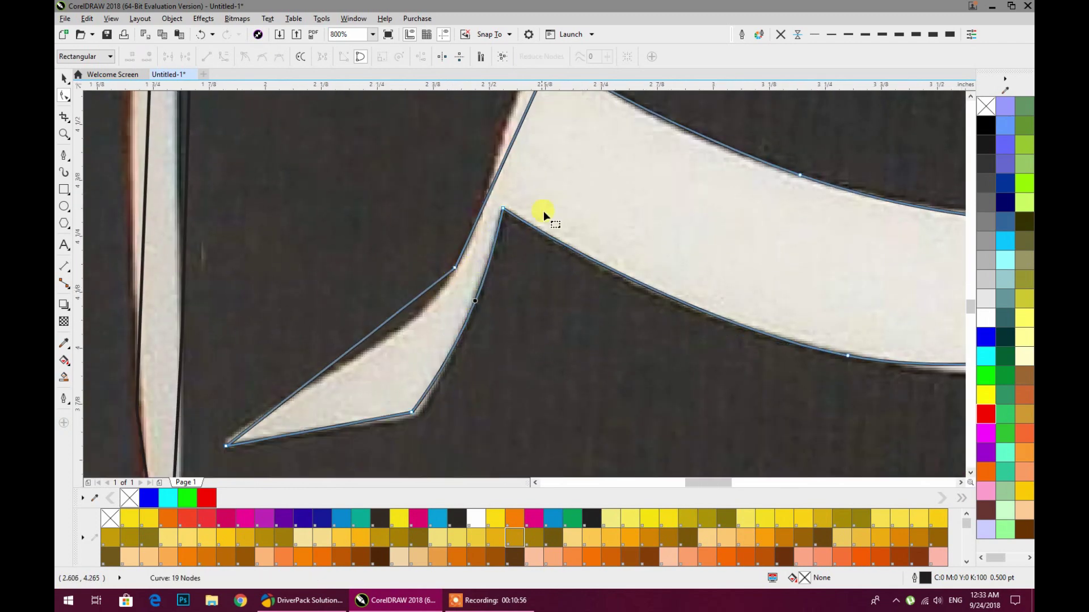
Round the lower stroke's blunt left end by adding a node on each side of its peak and deleting the original corner node.
{"action": "left_click_drag", "start_coordinate": [549, 124], "coordinate": [520, 283]}
{"action": "double_click", "coordinate": [506, 246]}
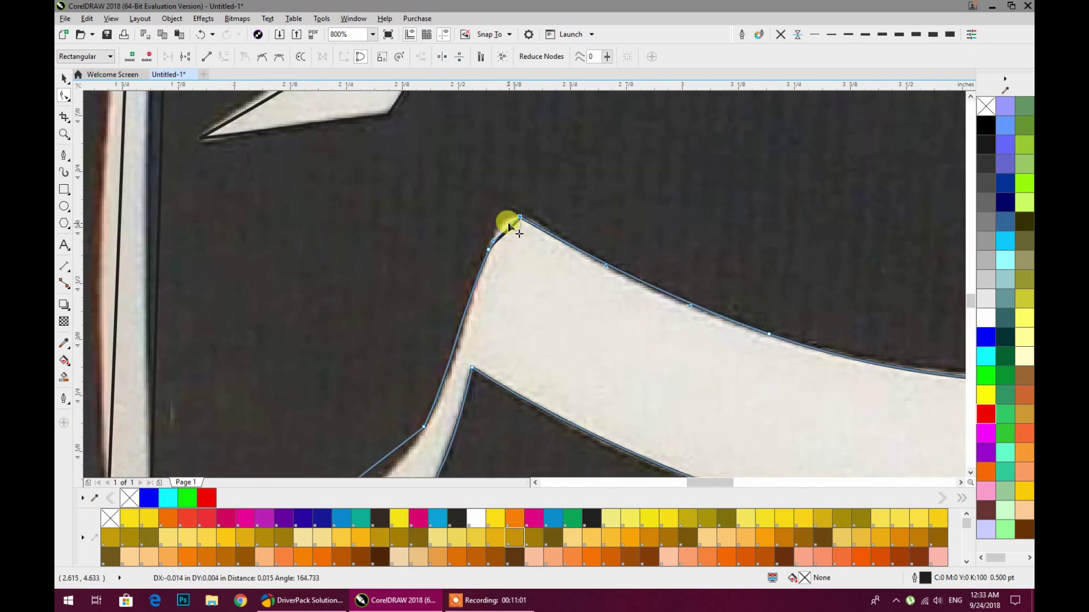
{"action": "scroll", "coordinate": [511, 221], "scroll_direction": "up", "scroll_amount": 2}
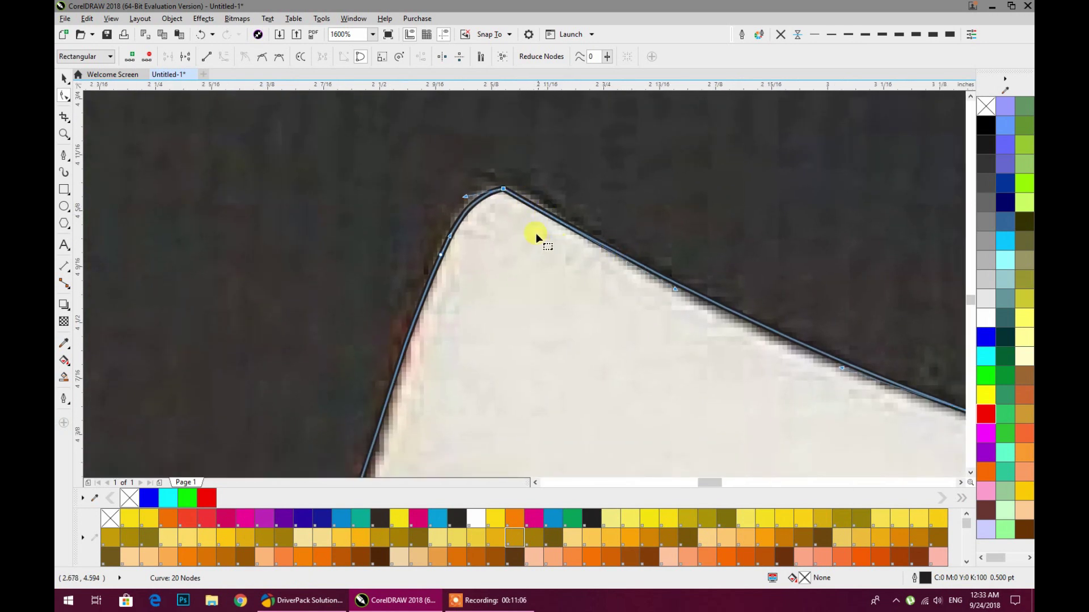
{"action": "double_click", "coordinate": [545, 212]}
{"action": "double_click", "coordinate": [499, 188]}
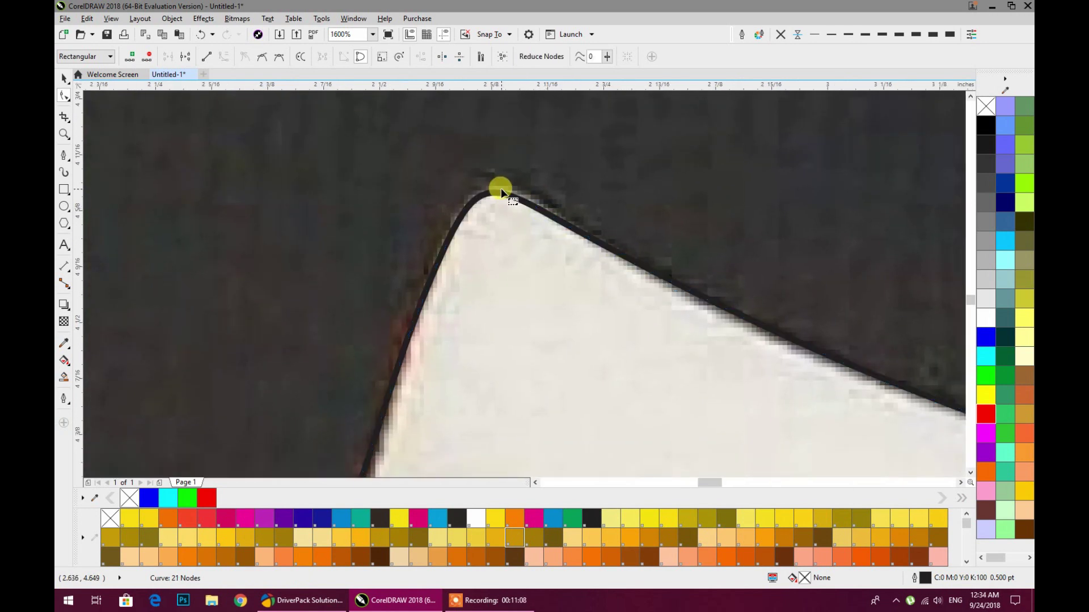
{"action": "scroll", "coordinate": [538, 224], "scroll_direction": "down", "scroll_amount": 1}
{"action": "scroll", "coordinate": [547, 233], "scroll_direction": "down", "scroll_amount": 2}
Bend the stroke's left edge and the tail's upper-left edge onto the letter, refining the curve toward the tail's tip.
{"action": "left_click_drag", "start_coordinate": [476, 211], "coordinate": [477, 216]}
{"action": "scroll", "coordinate": [477, 216], "scroll_direction": "up", "scroll_amount": 3}
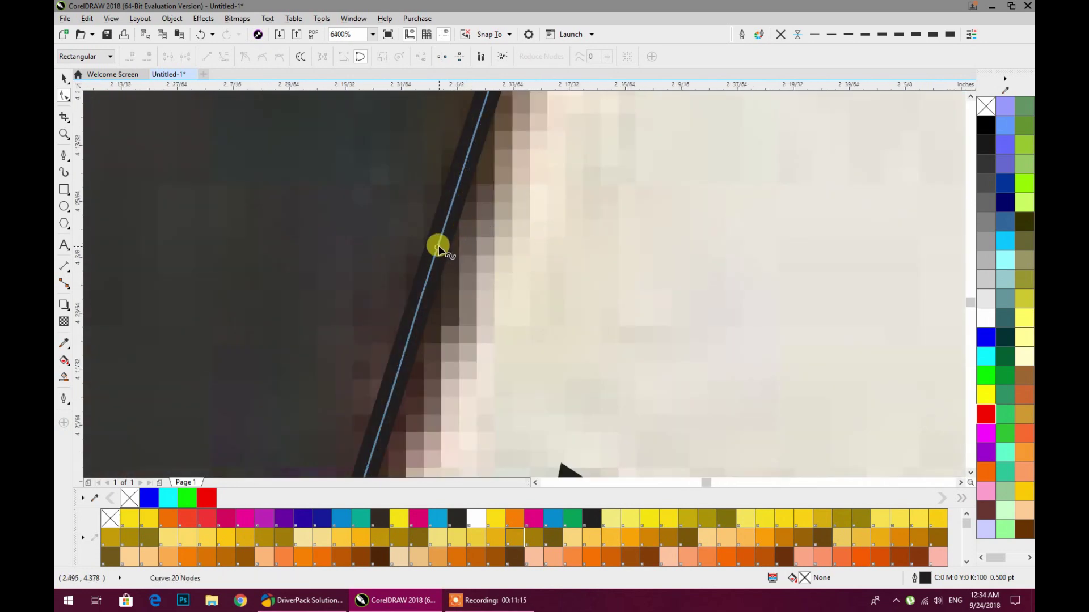
{"action": "scroll", "coordinate": [531, 241], "scroll_direction": "down", "scroll_amount": 3}
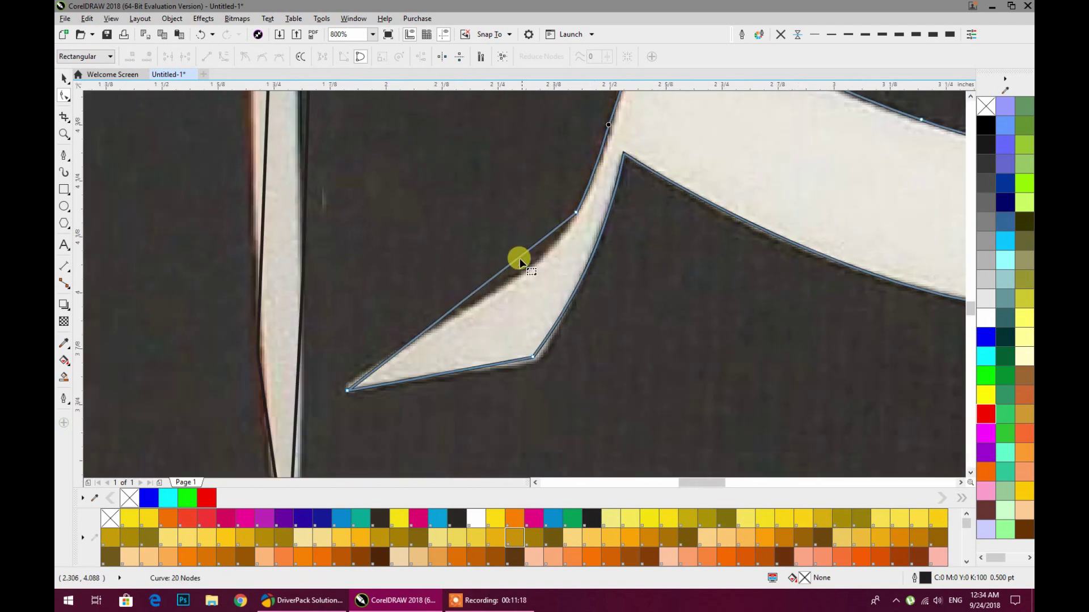
{"action": "left_click_drag", "start_coordinate": [517, 257], "coordinate": [532, 264]}
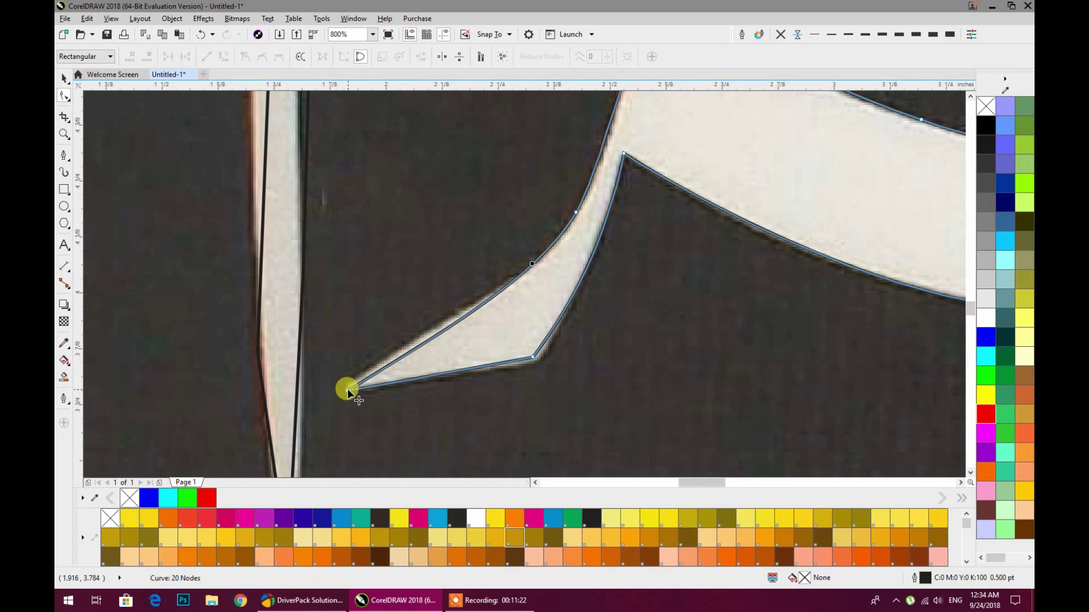
{"action": "left_click_drag", "start_coordinate": [434, 336], "coordinate": [400, 326]}
{"action": "left_click_drag", "start_coordinate": [372, 363], "coordinate": [318, 300]}
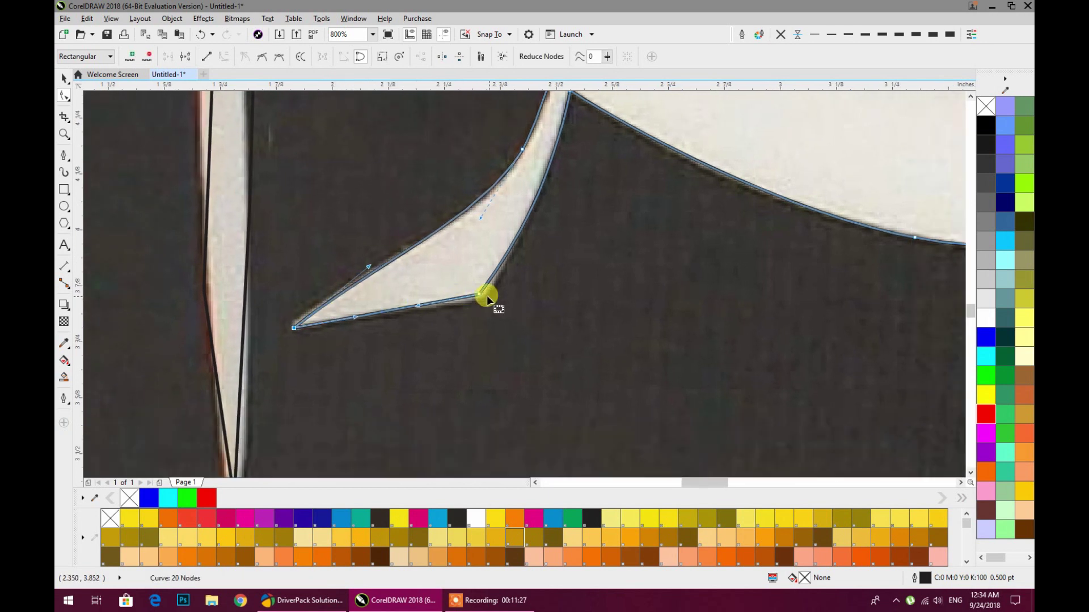
Move the tail's lower-right corner node onto the letter's corner.
{"action": "scroll", "coordinate": [487, 296], "scroll_direction": "up", "scroll_amount": 1}
{"action": "left_click_drag", "start_coordinate": [472, 288], "coordinate": [478, 298]}
{"action": "scroll", "coordinate": [530, 291], "scroll_direction": "down", "scroll_amount": 1}
{"action": "scroll", "coordinate": [531, 292], "scroll_direction": "down", "scroll_amount": 5}
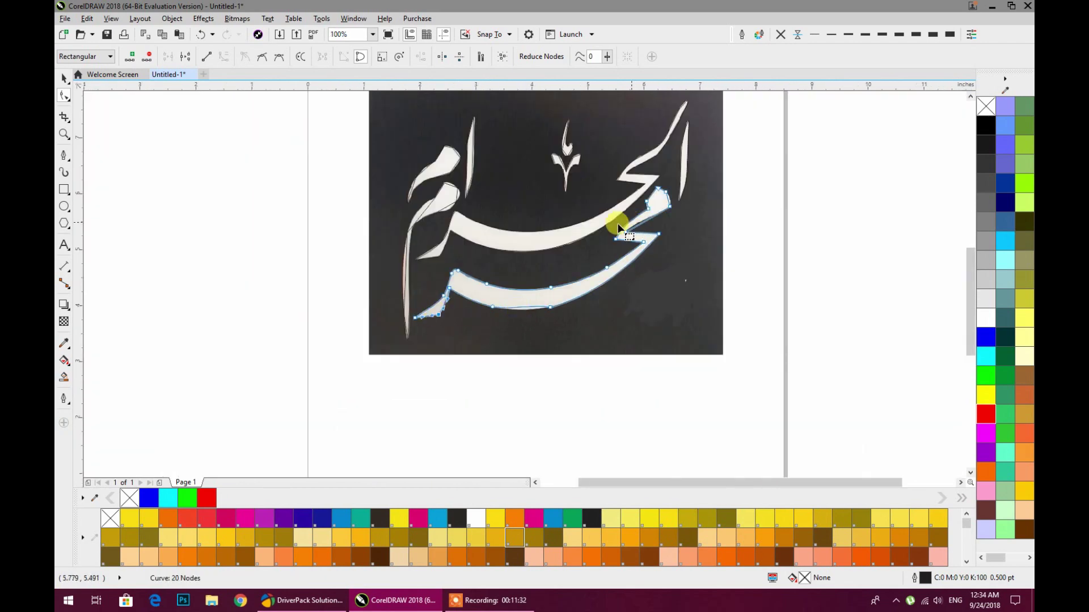
Bend the neck's lower edge inward onto the letter and move the zigzag's inner corner node onto the letter's notch.
{"action": "scroll", "coordinate": [618, 227], "scroll_direction": "up", "scroll_amount": 3}
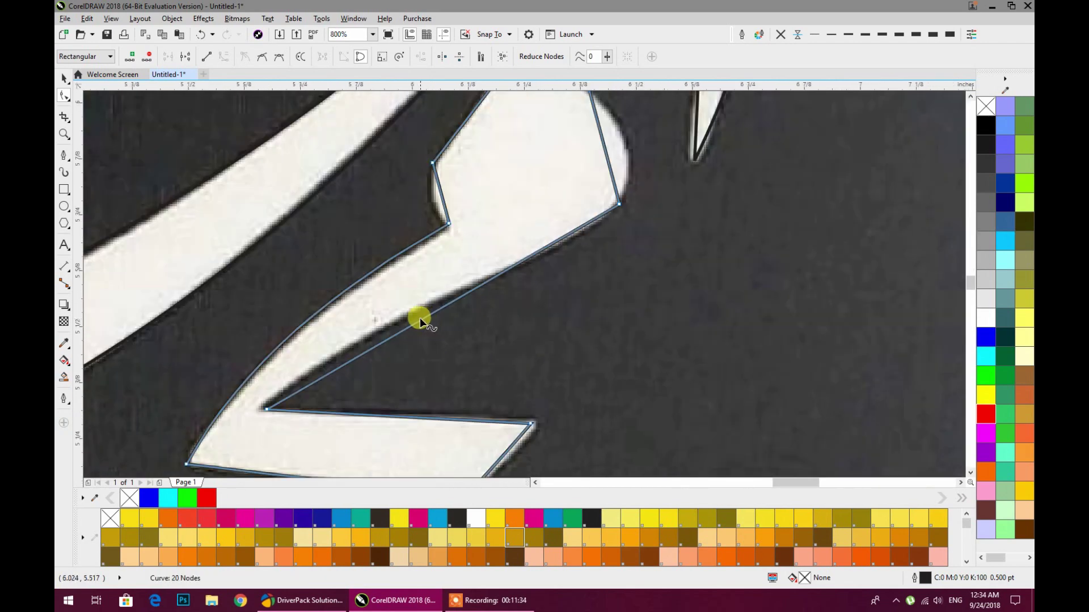
{"action": "left_click_drag", "start_coordinate": [422, 317], "coordinate": [395, 332]}
{"action": "scroll", "coordinate": [248, 412], "scroll_direction": "up", "scroll_amount": 2}
{"action": "left_click_drag", "start_coordinate": [321, 400], "coordinate": [290, 399]}
{"action": "scroll", "coordinate": [290, 400], "scroll_direction": "down", "scroll_amount": 2}
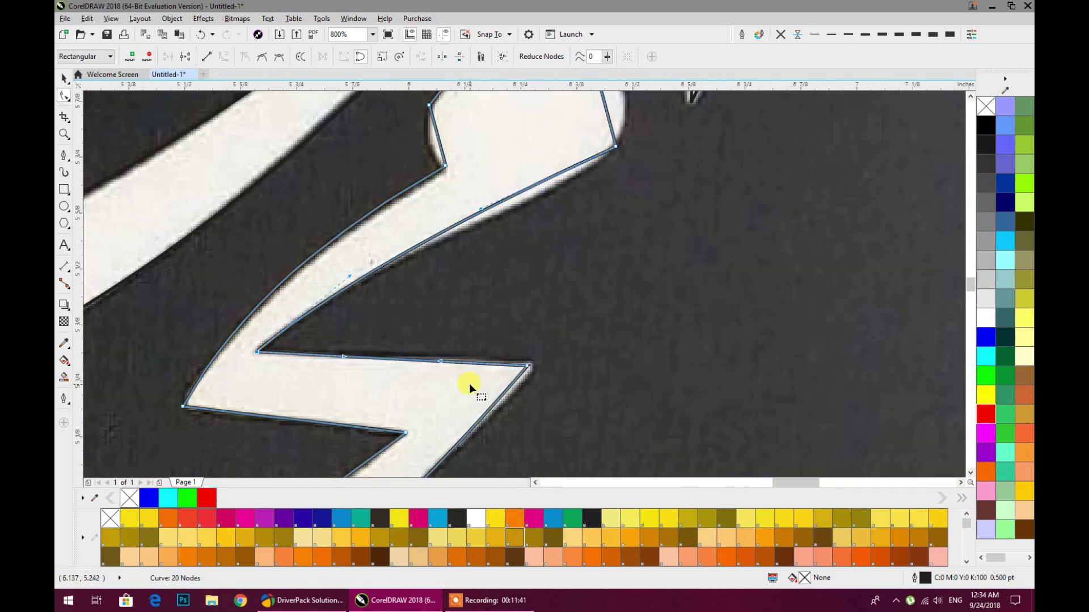
Move the zigzag's right-hand tip node onto the letter's point.
{"action": "scroll", "coordinate": [479, 374], "scroll_direction": "up", "scroll_amount": 1}
{"action": "left_click_drag", "start_coordinate": [471, 299], "coordinate": [489, 294]}
{"action": "scroll", "coordinate": [489, 293], "scroll_direction": "down", "scroll_amount": 1}
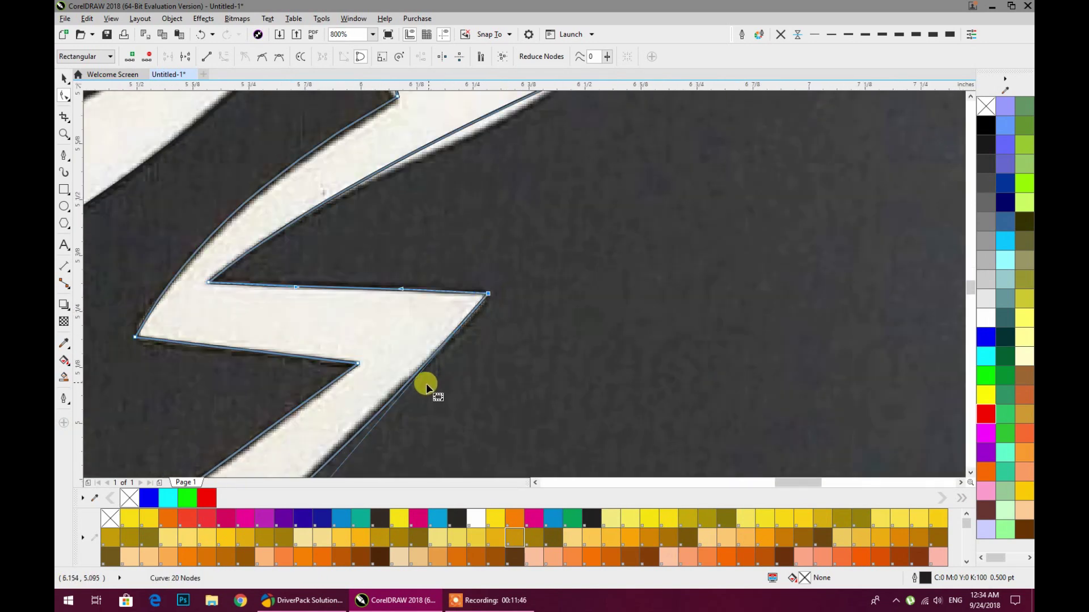
Reshape the sweeping stroke's lower edge below the right-hand tip and add a node midway along it on the letter's edge.
{"action": "scroll", "coordinate": [481, 284], "scroll_direction": "down", "scroll_amount": 2}
{"action": "scroll", "coordinate": [432, 342], "scroll_direction": "up", "scroll_amount": 1}
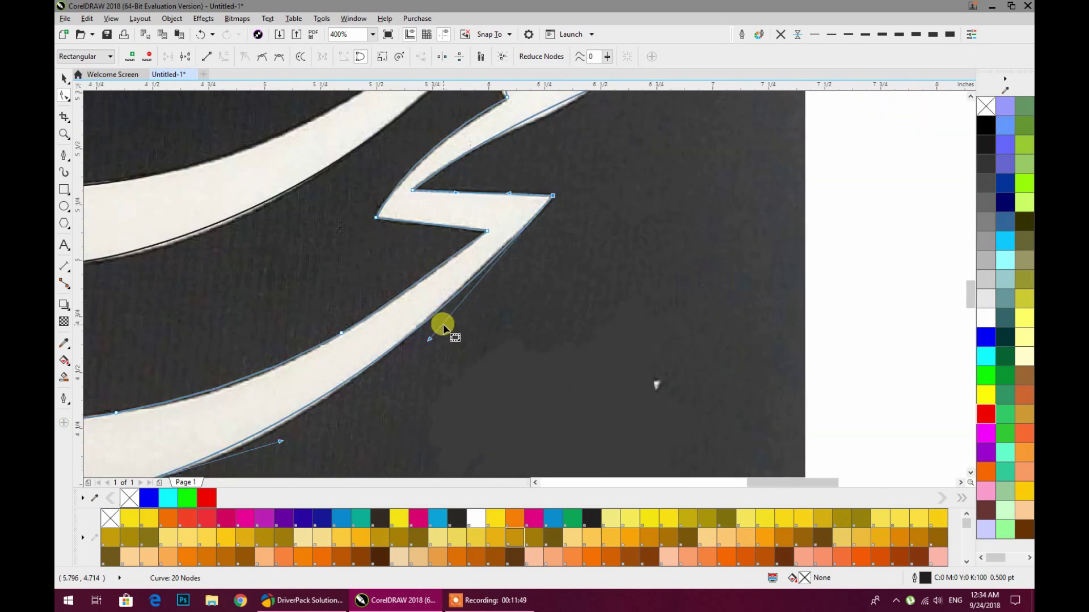
{"action": "left_click_drag", "start_coordinate": [425, 335], "coordinate": [438, 329]}
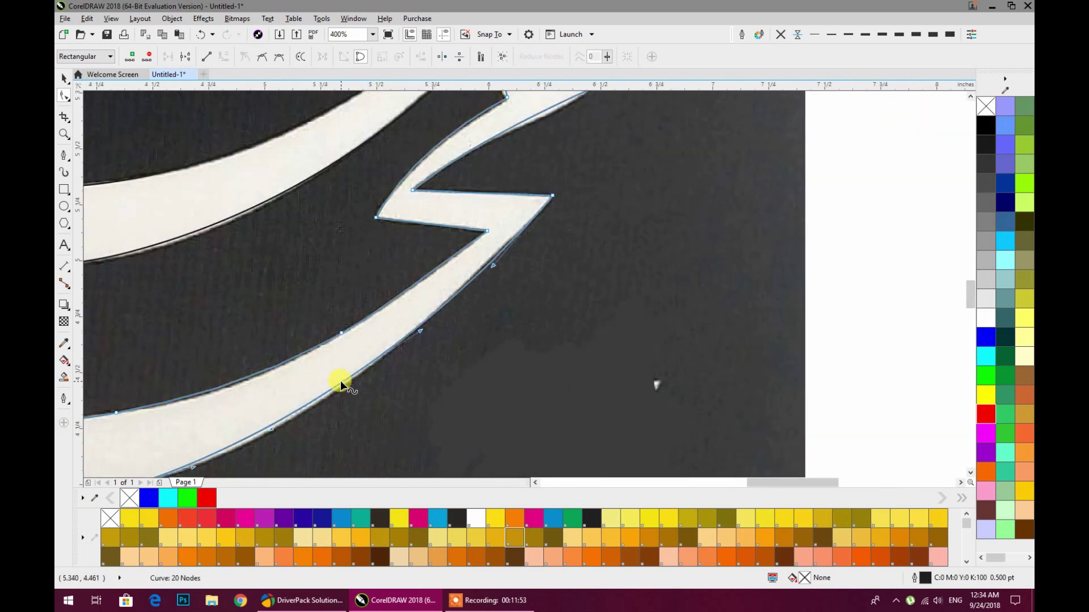
{"action": "scroll", "coordinate": [339, 383], "scroll_direction": "up", "scroll_amount": 1}
{"action": "left_click_drag", "start_coordinate": [341, 384], "coordinate": [344, 384]}
{"action": "scroll", "coordinate": [465, 328], "scroll_direction": "down", "scroll_amount": 1}
{"action": "left_click_drag", "start_coordinate": [573, 281], "coordinate": [457, 412]}
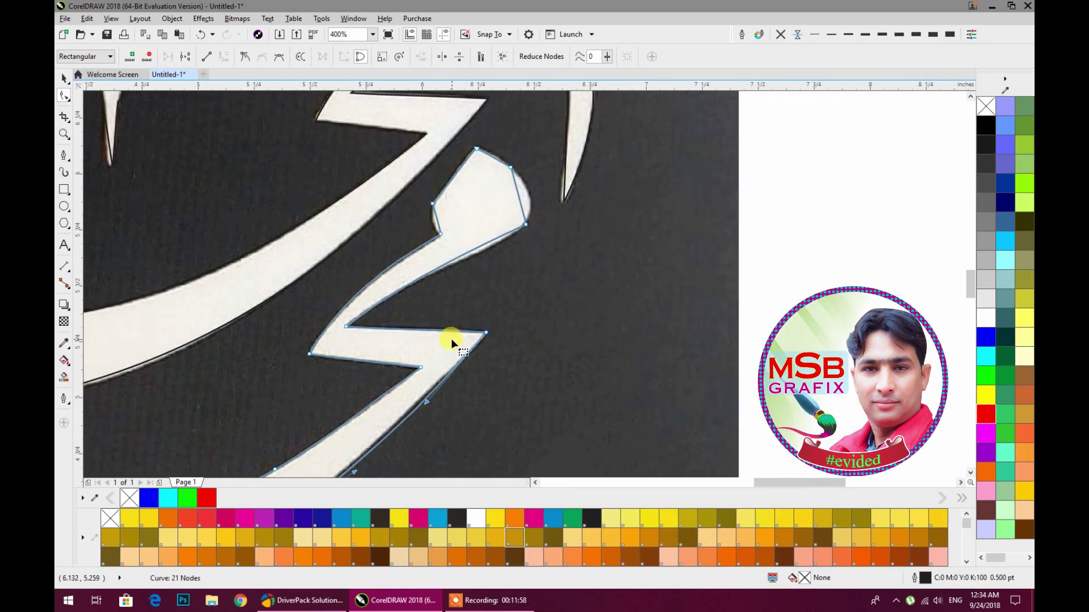
Bow the right and upper-right edges of the lower word's head outward to match the letter's rounded shape.
{"action": "scroll", "coordinate": [504, 235], "scroll_direction": "up", "scroll_amount": 1}
{"action": "left_click_drag", "start_coordinate": [534, 217], "coordinate": [440, 374]}
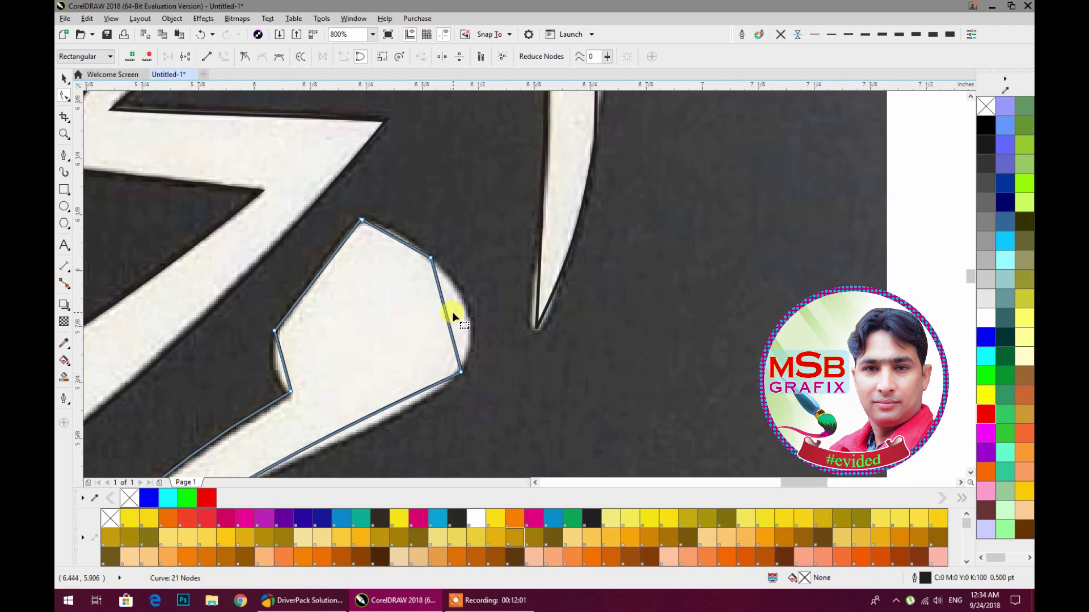
{"action": "scroll", "coordinate": [442, 308], "scroll_direction": "up", "scroll_amount": 1}
{"action": "left_click_drag", "start_coordinate": [452, 311], "coordinate": [493, 309]}
{"action": "left_click_drag", "start_coordinate": [401, 255], "coordinate": [496, 382]}
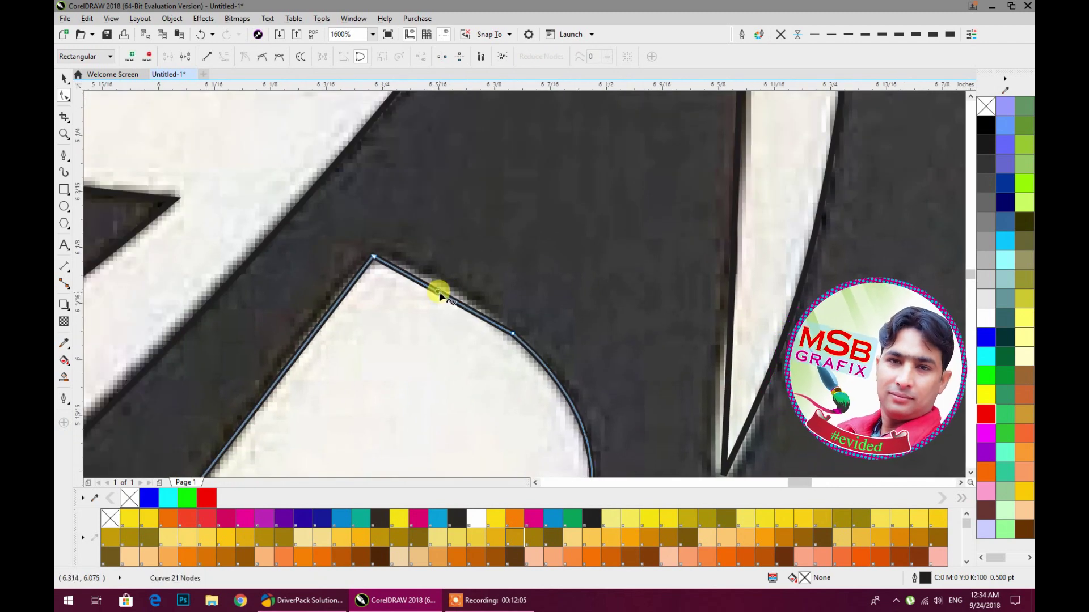
{"action": "left_click_drag", "start_coordinate": [438, 292], "coordinate": [444, 288]}
{"action": "scroll", "coordinate": [447, 340], "scroll_direction": "down", "scroll_amount": 2}
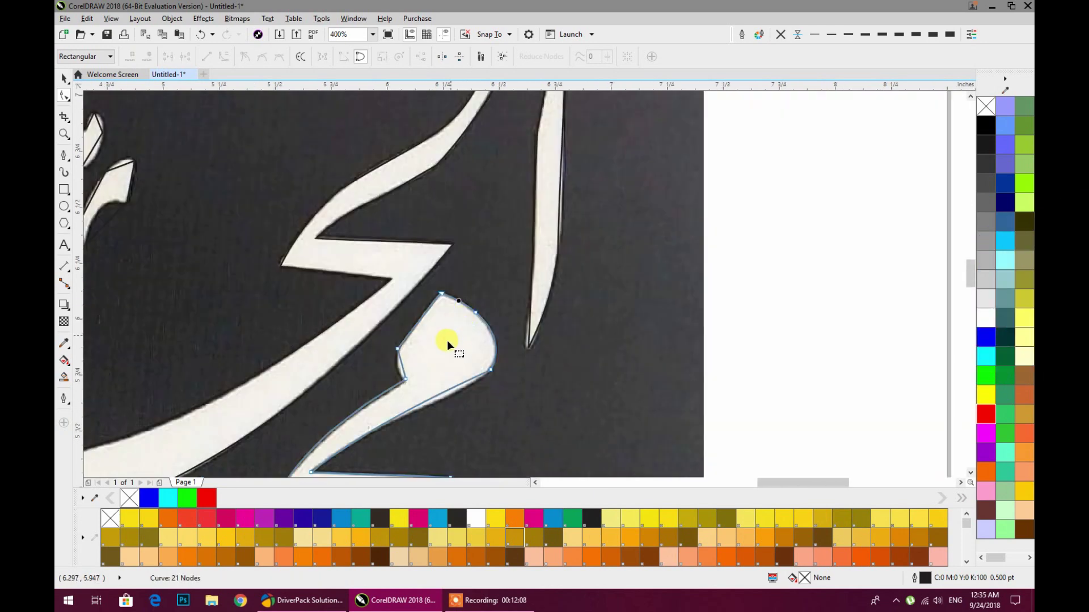
Bow the short left edge of the lower word's head outward onto the letter.
{"action": "scroll", "coordinate": [391, 397], "scroll_direction": "up", "scroll_amount": 3}
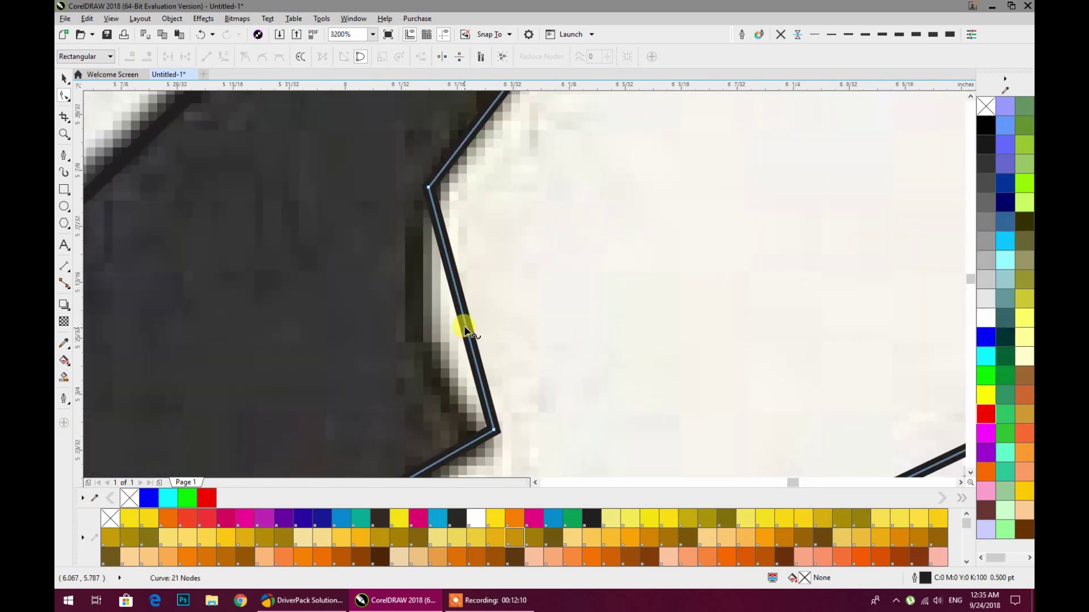
{"action": "left_click_drag", "start_coordinate": [463, 319], "coordinate": [520, 259]}
{"action": "scroll", "coordinate": [437, 340], "scroll_direction": "down", "scroll_amount": 2}
Add a node midway along the neck's lower edge and bend the part toward the head onto the letter.
{"action": "double_click", "coordinate": [402, 296]}
{"action": "left_click_drag", "start_coordinate": [541, 223], "coordinate": [554, 253]}
{"action": "scroll", "coordinate": [554, 253], "scroll_direction": "down", "scroll_amount": 2}
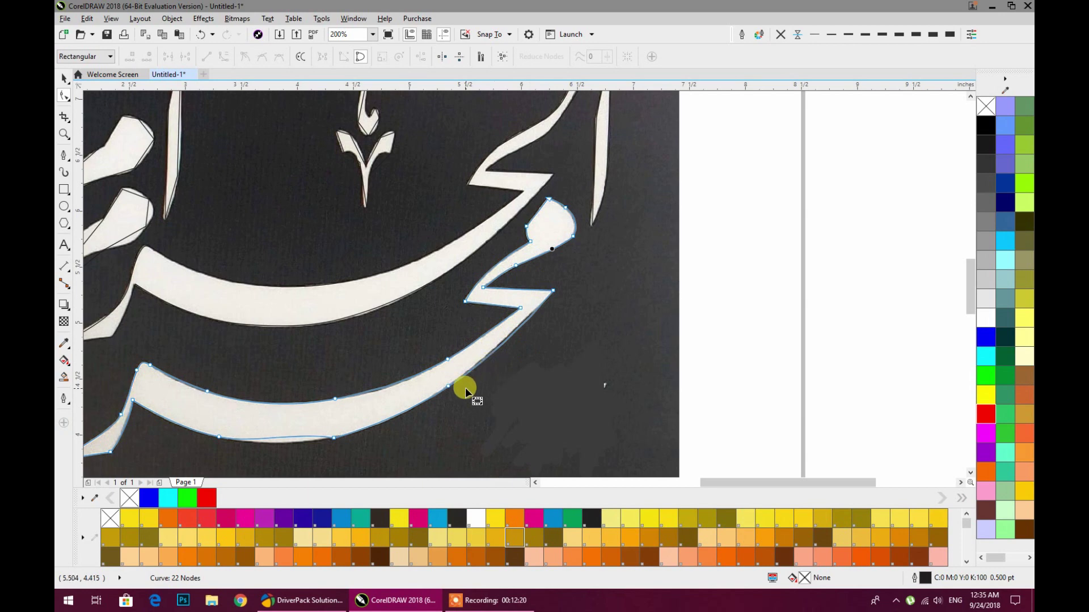
Bend the lower-edge segment between the added node and the right-hand tip inward onto the letter's edge.
{"action": "left_click_drag", "start_coordinate": [465, 388], "coordinate": [486, 356]}
{"action": "scroll", "coordinate": [537, 322], "scroll_direction": "up", "scroll_amount": 2}
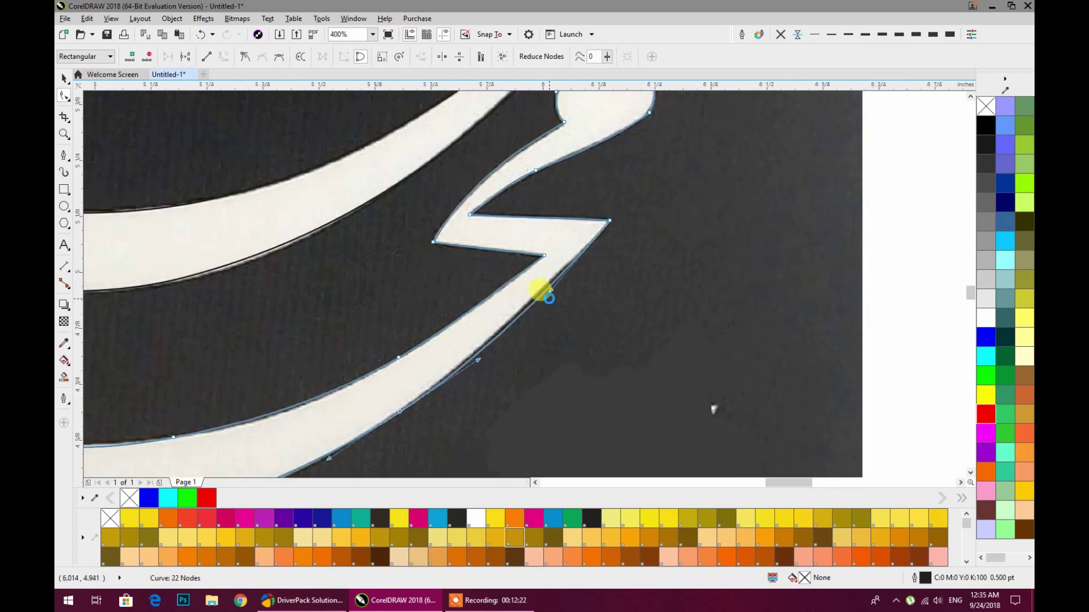
{"action": "left_click_drag", "start_coordinate": [531, 293], "coordinate": [530, 289]}
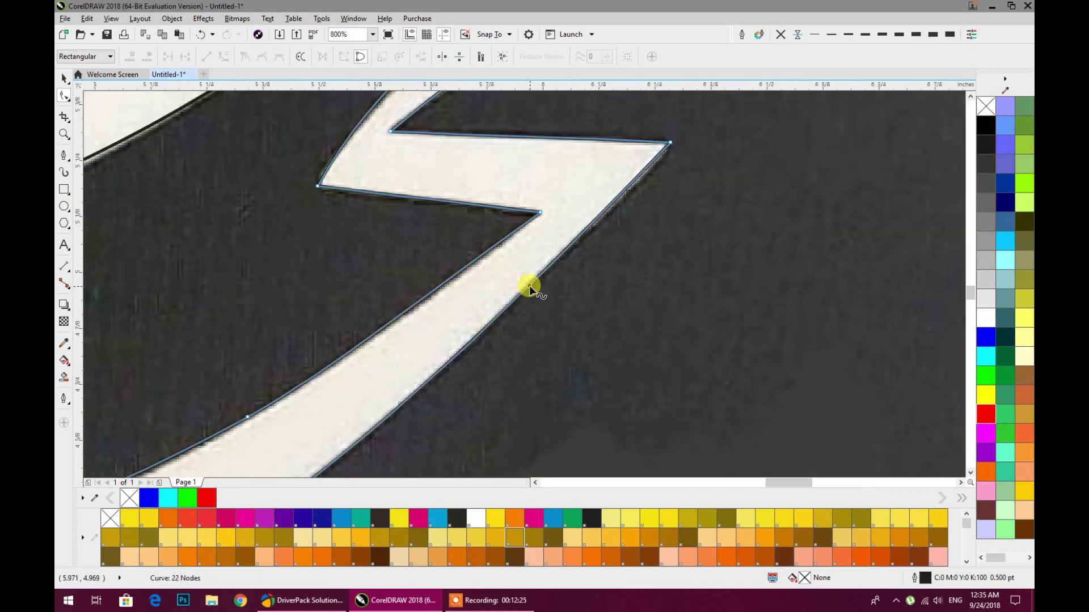
{"action": "scroll", "coordinate": [531, 290], "scroll_direction": "down", "scroll_amount": 2}
{"action": "scroll", "coordinate": [322, 406], "scroll_direction": "up", "scroll_amount": 1}
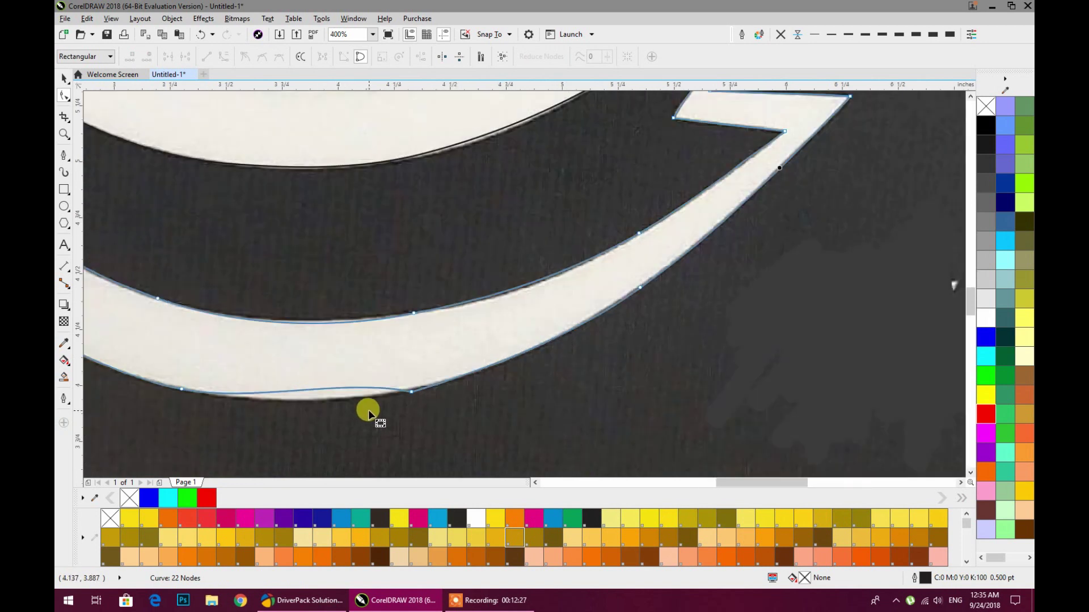
Replace a node on the lower edge of the lower word's sweep with one farther toward the right-hand tip, and align it with the letter.
{"action": "left_click", "coordinate": [506, 356]}
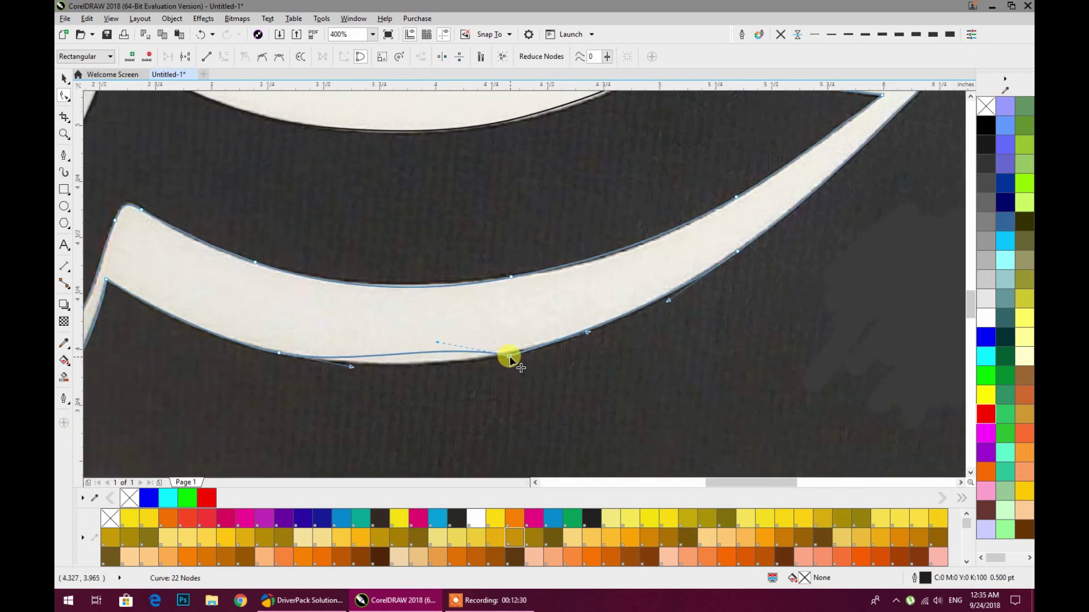
{"action": "double_click", "coordinate": [624, 315]}
{"action": "left_click", "coordinate": [512, 356]}
{"action": "double_click", "coordinate": [509, 358]}
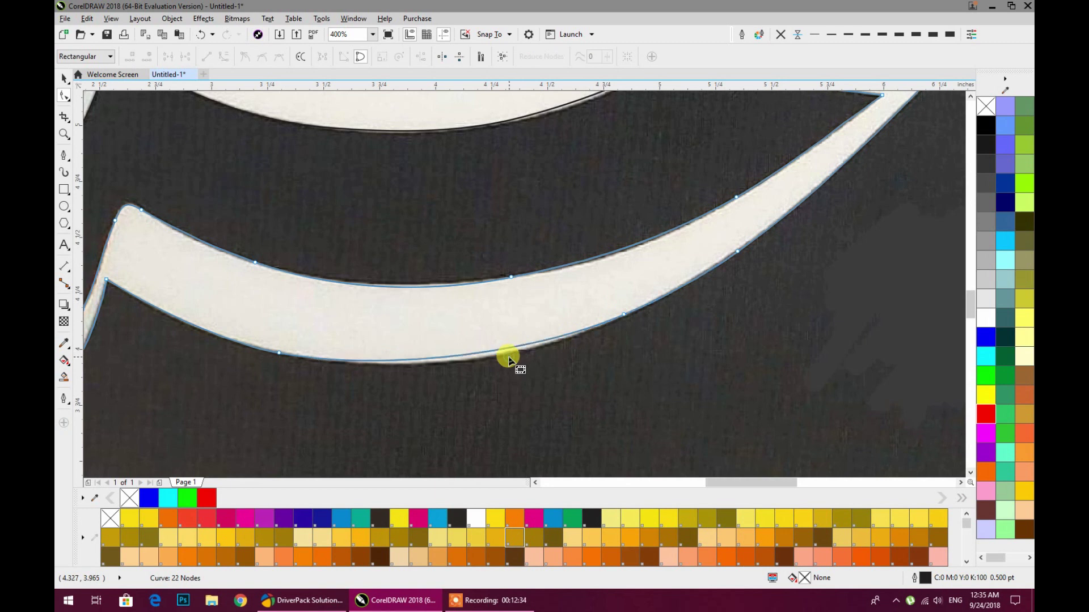
{"action": "scroll", "coordinate": [505, 355], "scroll_direction": "up", "scroll_amount": 2}
{"action": "left_click", "coordinate": [757, 274]}
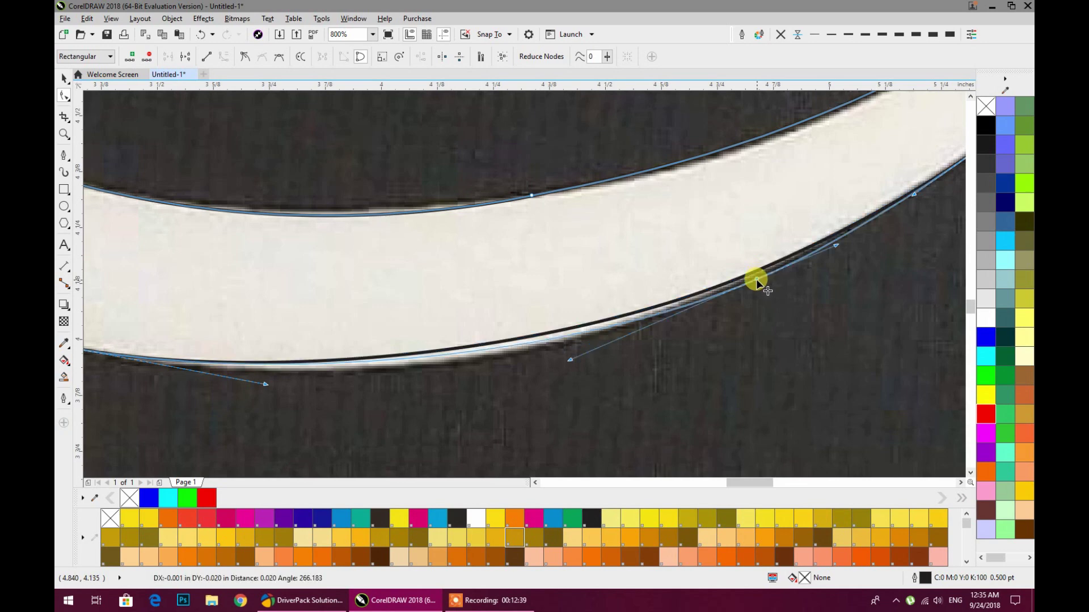
{"action": "scroll", "coordinate": [639, 335], "scroll_direction": "down", "scroll_amount": 2}
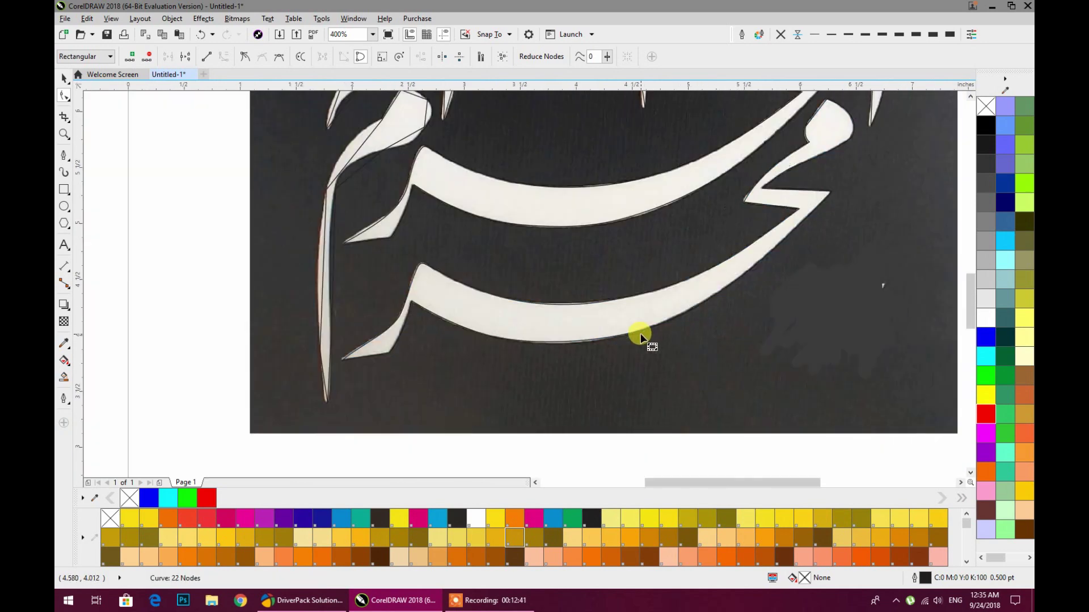
Add a node near the middle of the sweep's lower edge and move it down onto the letter's edge.
{"action": "double_click", "coordinate": [577, 342]}
{"action": "scroll", "coordinate": [577, 342], "scroll_direction": "up", "scroll_amount": 2}
{"action": "scroll", "coordinate": [581, 342], "scroll_direction": "up", "scroll_amount": 1}
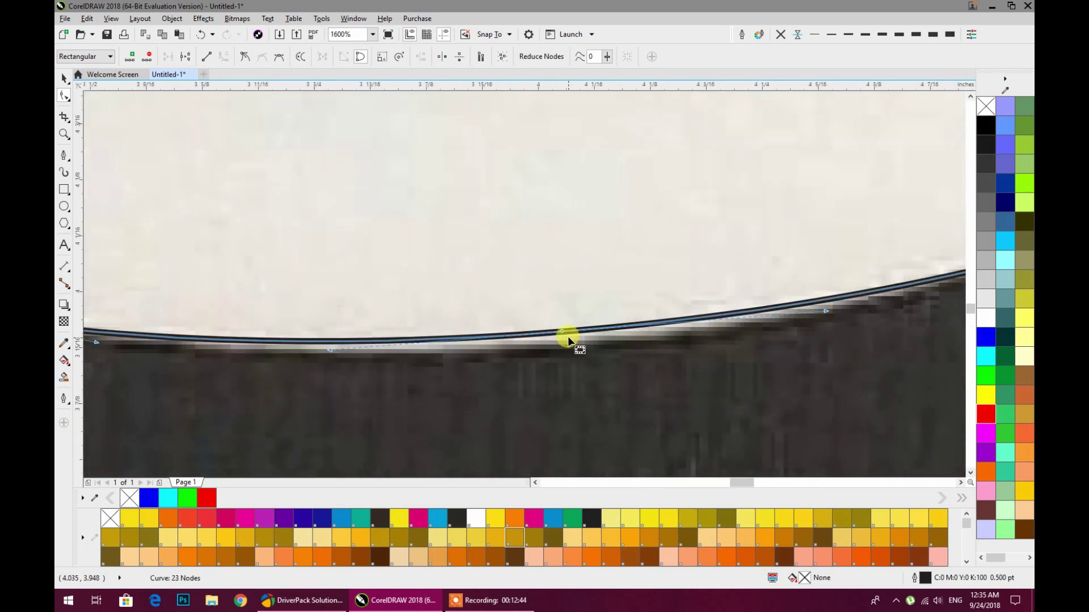
{"action": "left_click_drag", "start_coordinate": [562, 330], "coordinate": [568, 342]}
{"action": "scroll", "coordinate": [568, 343], "scroll_direction": "down", "scroll_amount": 2}
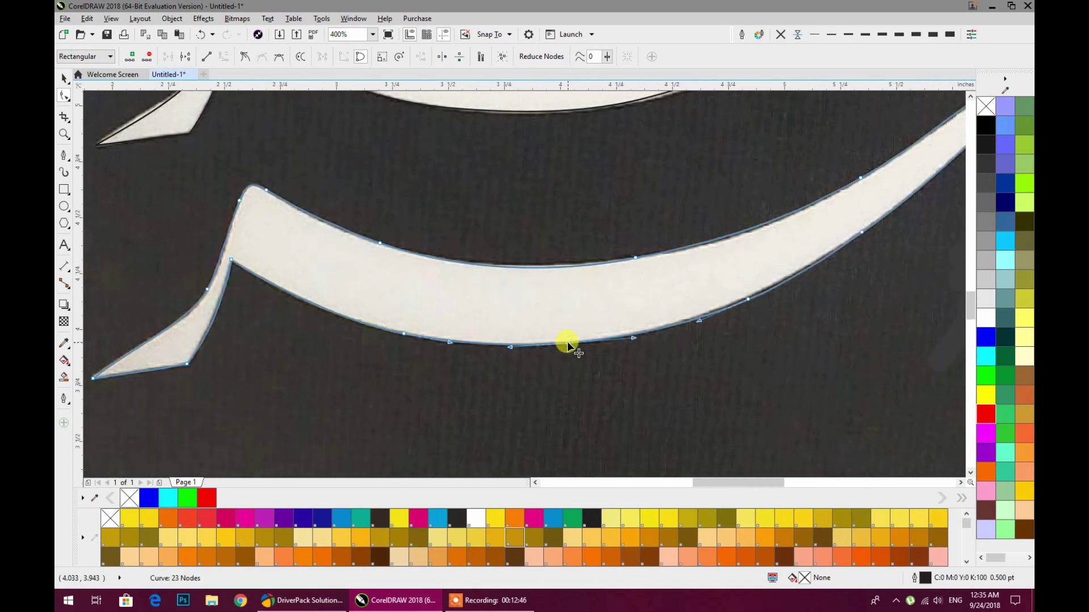
Fit the far-right vertical stroke's bottom tip and long right edge to the letter by adjusting its node and segments.
{"action": "scroll", "coordinate": [568, 341], "scroll_direction": "down", "scroll_amount": 2}
{"action": "scroll", "coordinate": [513, 360], "scroll_direction": "up", "scroll_amount": 2}
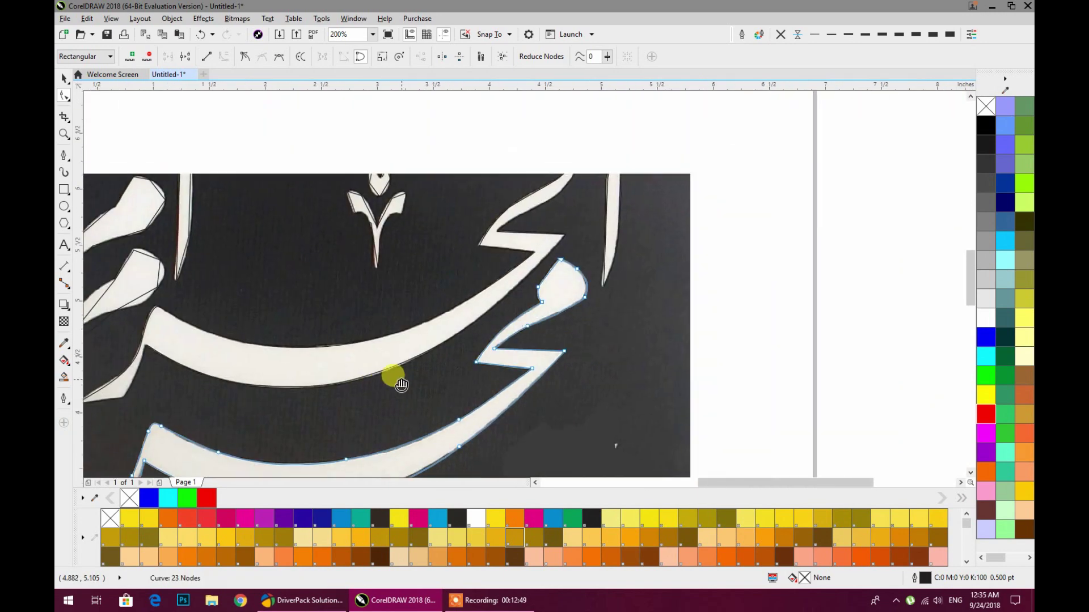
{"action": "scroll", "coordinate": [620, 279], "scroll_direction": "up", "scroll_amount": 2}
{"action": "scroll", "coordinate": [547, 321], "scroll_direction": "up", "scroll_amount": 4}
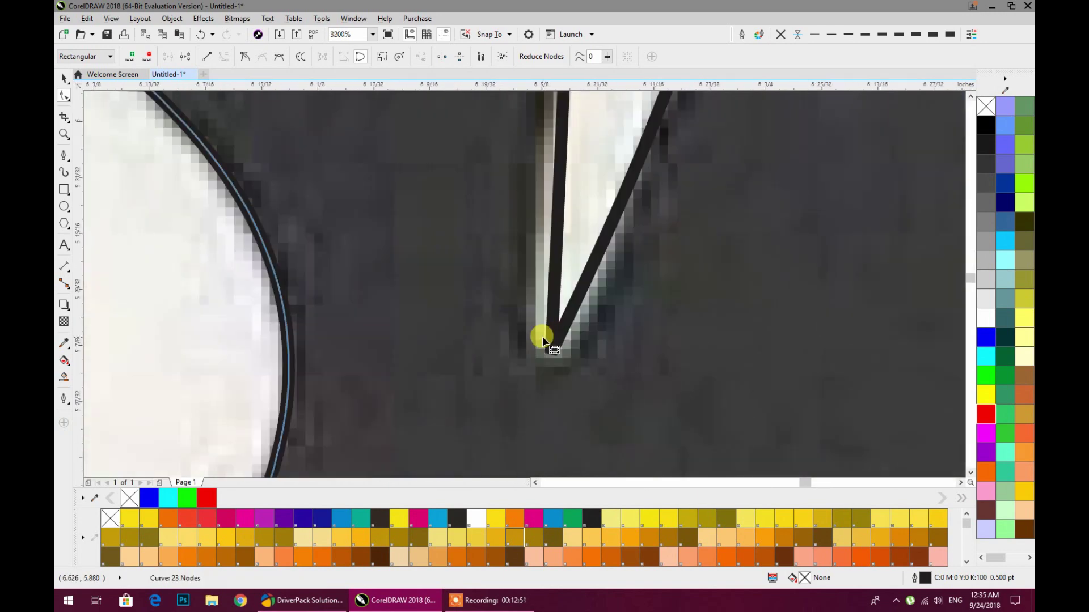
{"action": "left_click", "coordinate": [550, 347]}
{"action": "scroll", "coordinate": [548, 363], "scroll_direction": "down", "scroll_amount": 6}
{"action": "scroll", "coordinate": [637, 350], "scroll_direction": "up", "scroll_amount": 2}
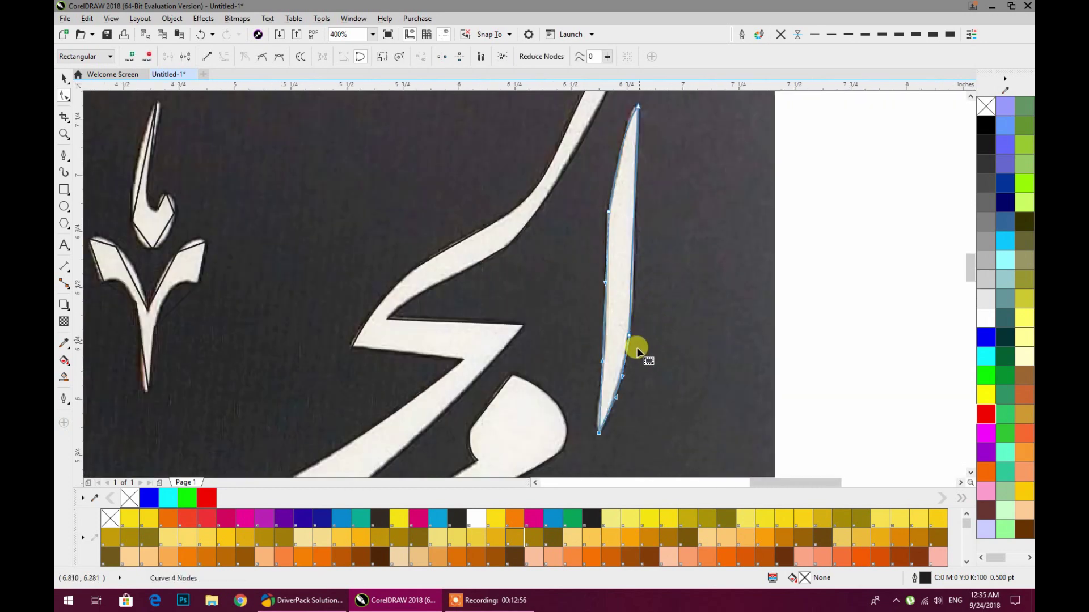
{"action": "scroll", "coordinate": [629, 365], "scroll_direction": "down", "scroll_amount": 1}
{"action": "scroll", "coordinate": [632, 252], "scroll_direction": "up", "scroll_amount": 1}
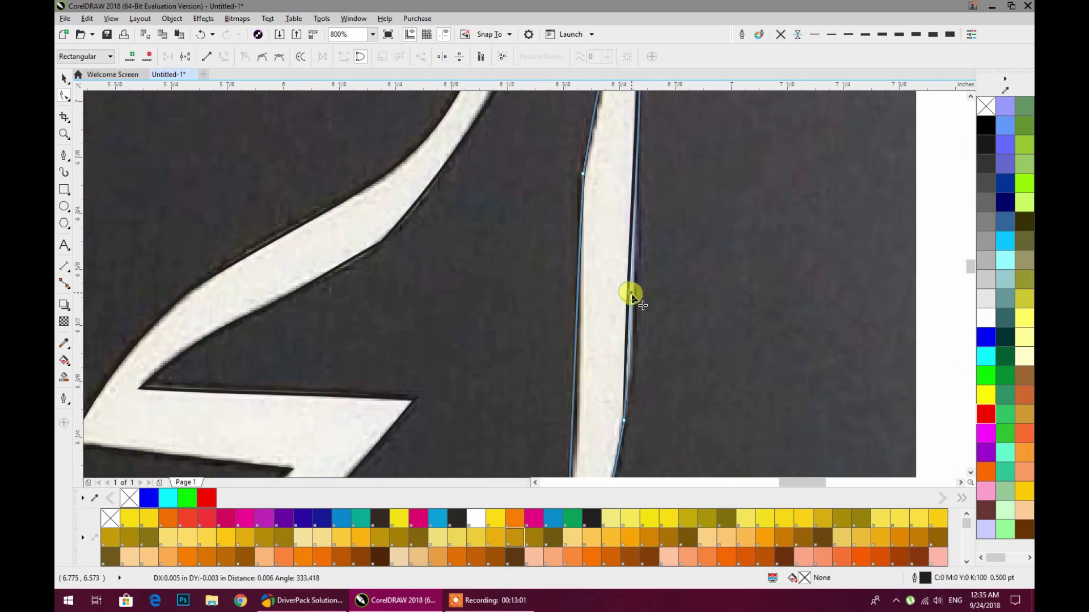
{"action": "scroll", "coordinate": [632, 294], "scroll_direction": "down", "scroll_amount": 1}
{"action": "left_click", "coordinate": [638, 130]}
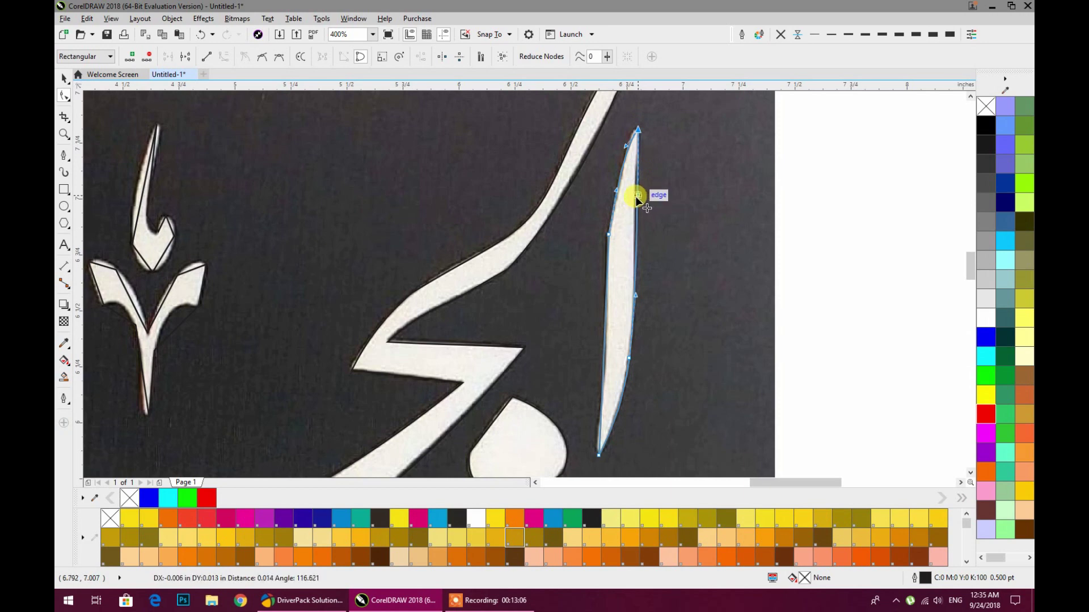
Bend the top edge and underside of the V-shaped mark's right arm onto the letter's curves.
{"action": "scroll", "coordinate": [662, 284], "scroll_direction": "down", "scroll_amount": 1}
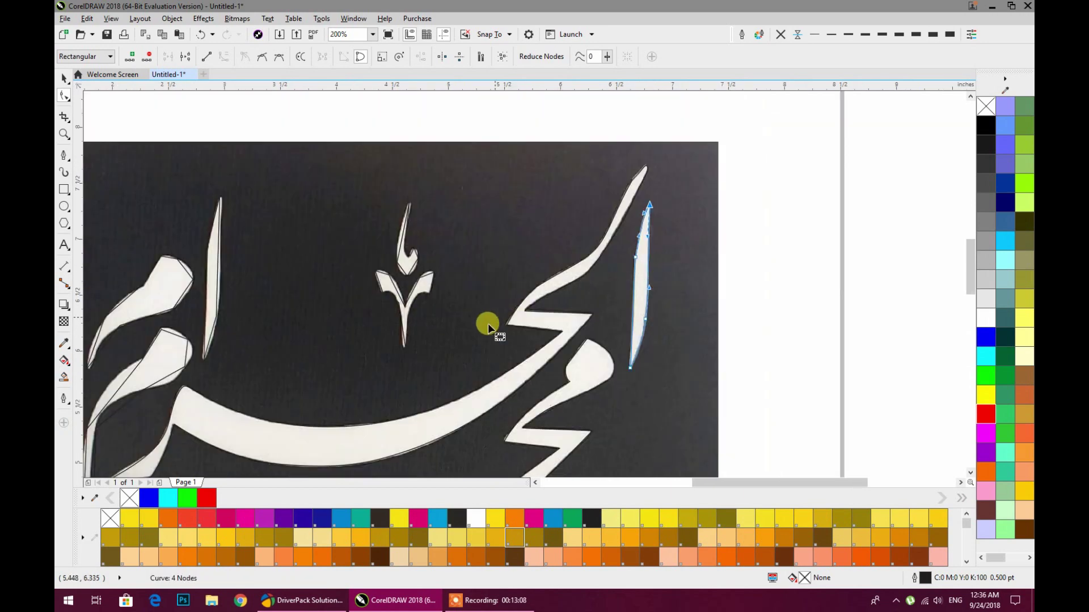
{"action": "left_click_drag", "start_coordinate": [456, 356], "coordinate": [778, 259]}
{"action": "left_click_drag", "start_coordinate": [552, 208], "coordinate": [356, 276]}
{"action": "scroll", "coordinate": [547, 273], "scroll_direction": "up", "scroll_amount": 1}
{"action": "scroll", "coordinate": [548, 251], "scroll_direction": "up", "scroll_amount": 2}
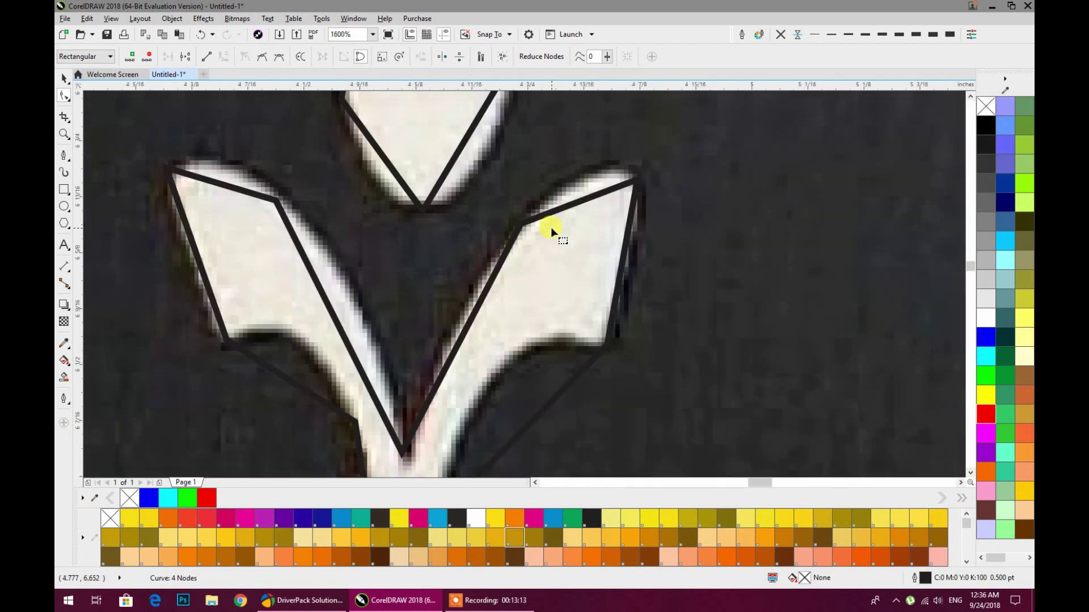
{"action": "left_click", "coordinate": [562, 219]}
{"action": "left_click_drag", "start_coordinate": [580, 200], "coordinate": [583, 175]}
{"action": "left_click_drag", "start_coordinate": [568, 334], "coordinate": [594, 235]}
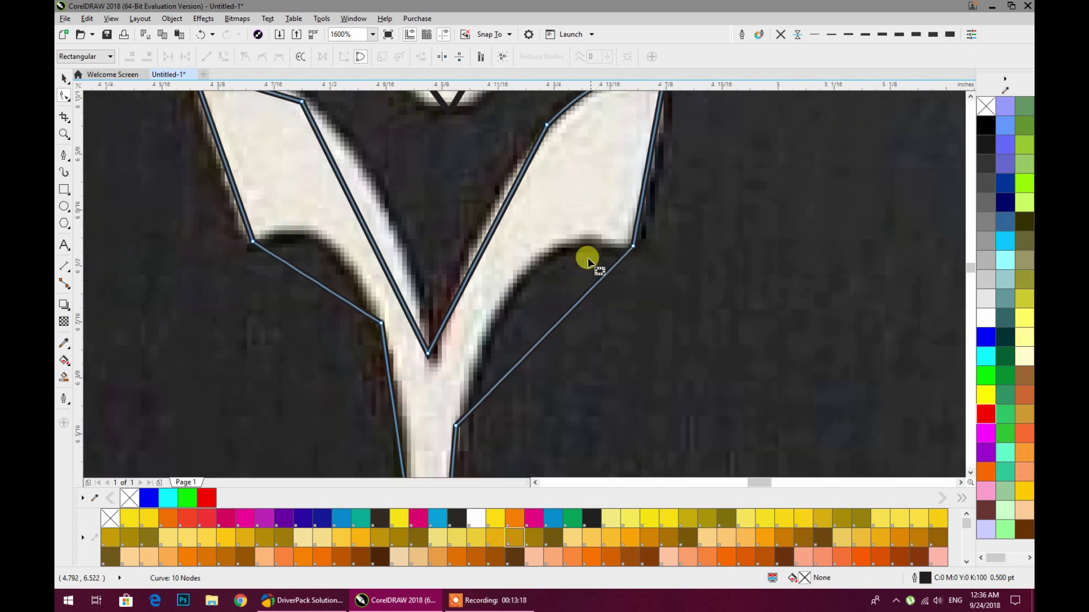
{"action": "left_click_drag", "start_coordinate": [555, 321], "coordinate": [529, 260]}
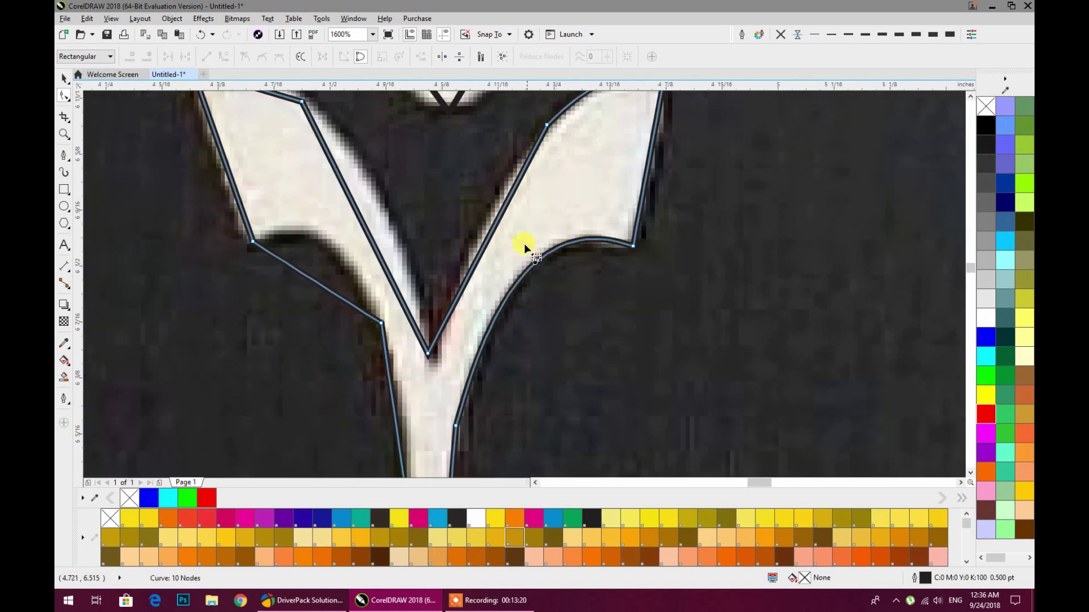
Move the V-shaped mark's inner notch node onto the letter and bow both inner edges to match it.
{"action": "left_click_drag", "start_coordinate": [431, 352], "coordinate": [434, 359]}
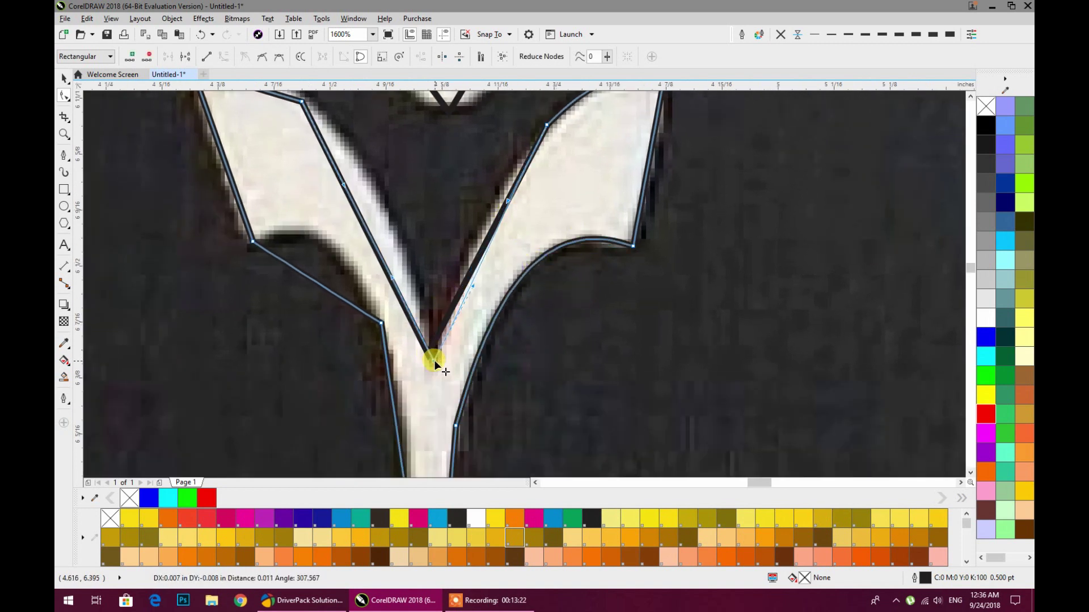
{"action": "left_click_drag", "start_coordinate": [497, 230], "coordinate": [632, 286]}
{"action": "left_click_drag", "start_coordinate": [495, 258], "coordinate": [515, 236]}
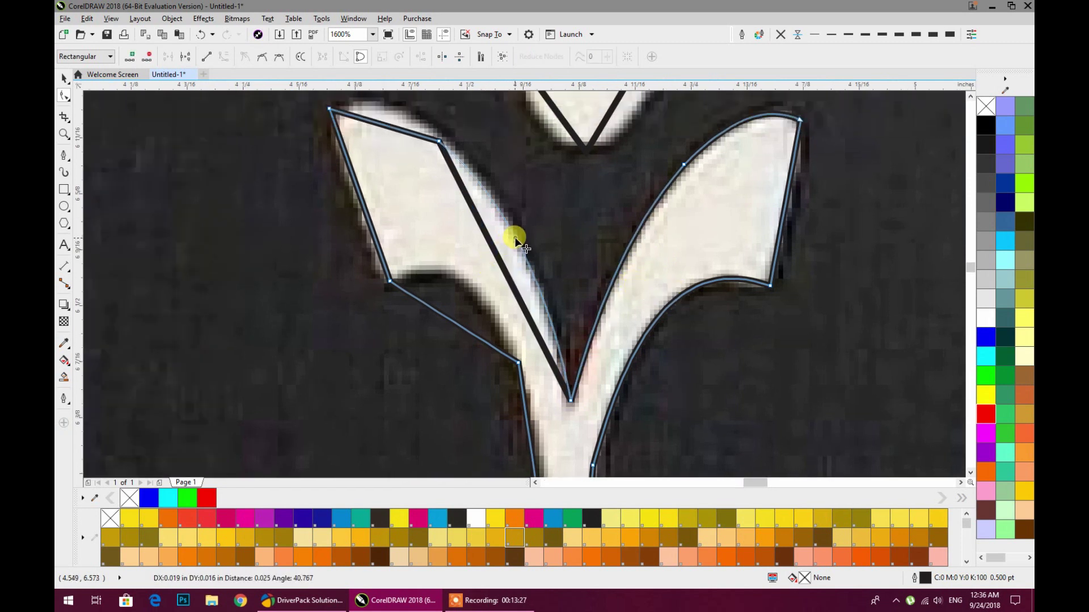
Bend the top edge and underside of the V-shaped mark's left arm onto the letter's curves.
{"action": "scroll", "coordinate": [495, 292], "scroll_direction": "up", "scroll_amount": 2}
{"action": "scroll", "coordinate": [495, 292], "scroll_direction": "left", "scroll_amount": 2}
{"action": "left_click", "coordinate": [471, 238]}
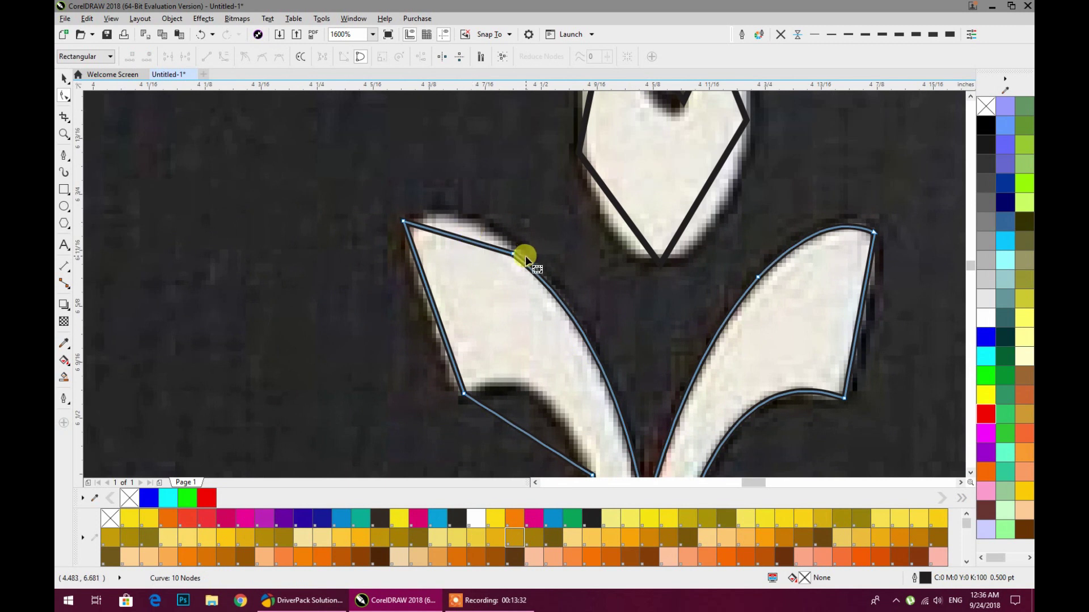
{"action": "left_click_drag", "start_coordinate": [514, 253], "coordinate": [471, 224]}
{"action": "left_click_drag", "start_coordinate": [514, 364], "coordinate": [483, 266]}
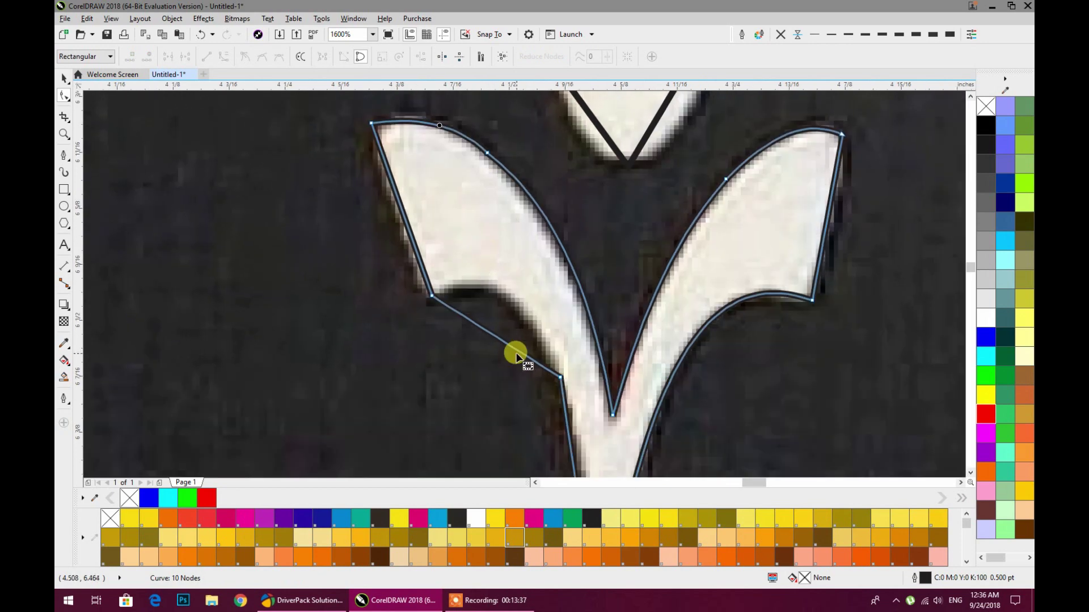
{"action": "left_click_drag", "start_coordinate": [499, 325], "coordinate": [507, 300]}
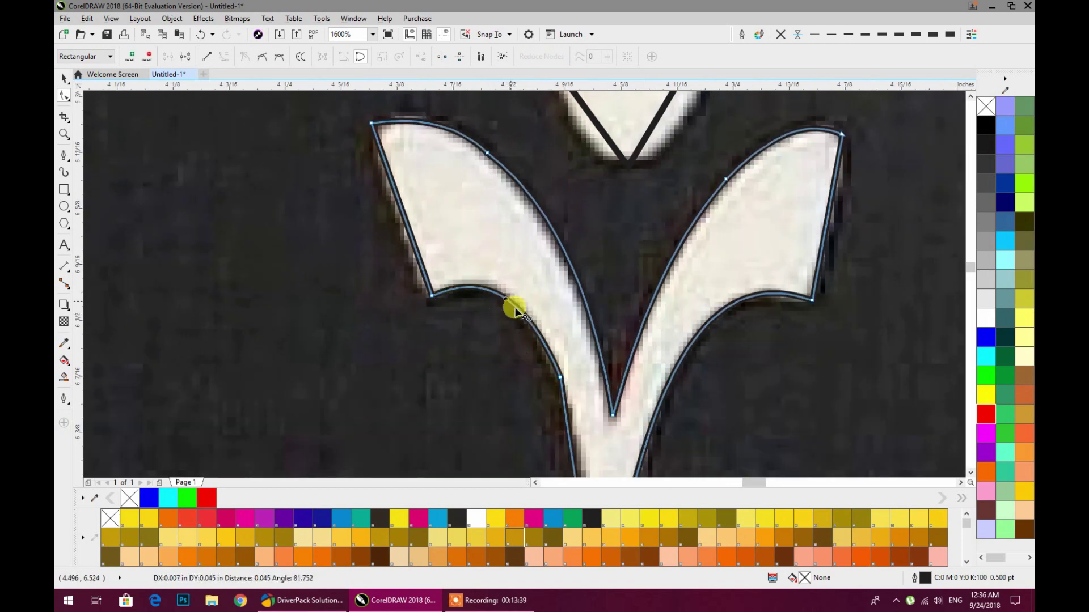
Bow the left edge of the V-shaped mark's stem inward onto the letter.
{"action": "scroll", "coordinate": [511, 304], "scroll_direction": "down", "scroll_amount": 2}
{"action": "scroll", "coordinate": [534, 379], "scroll_direction": "up", "scroll_amount": 2}
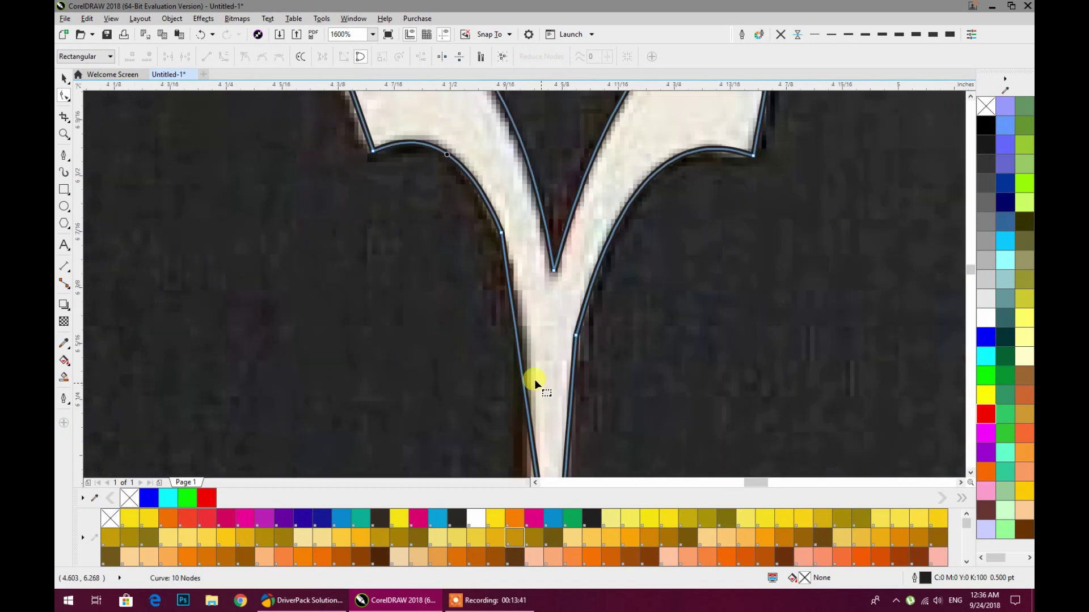
{"action": "left_click", "coordinate": [521, 333]}
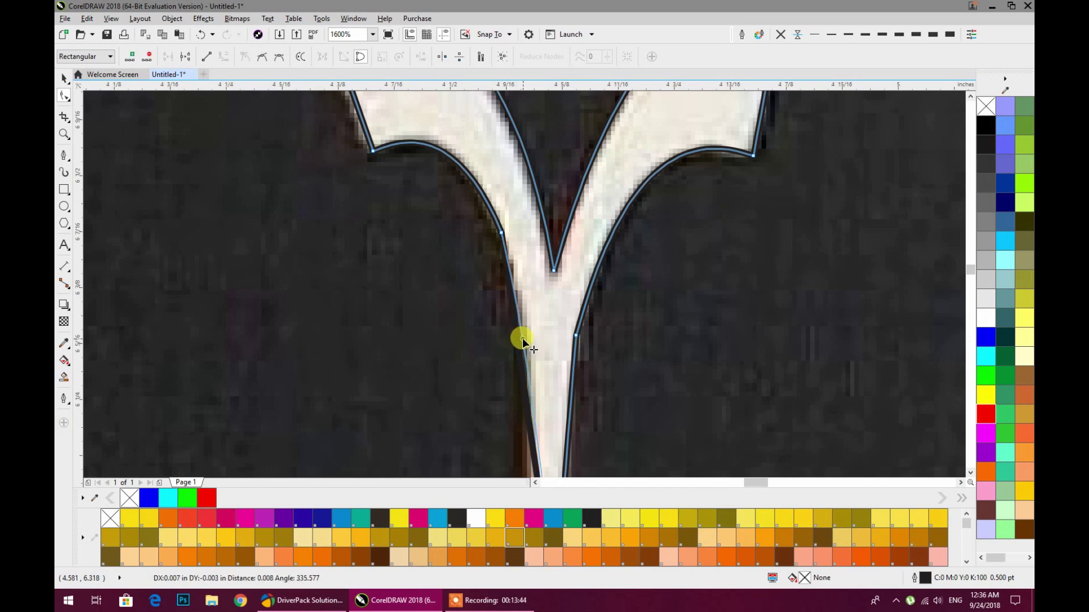
Blunt the stem's pointed bottom tip by adding a node on each side and deleting the end node.
{"action": "scroll", "coordinate": [566, 400], "scroll_direction": "down", "scroll_amount": 2}
{"action": "scroll", "coordinate": [566, 399], "scroll_direction": "up", "scroll_amount": 2}
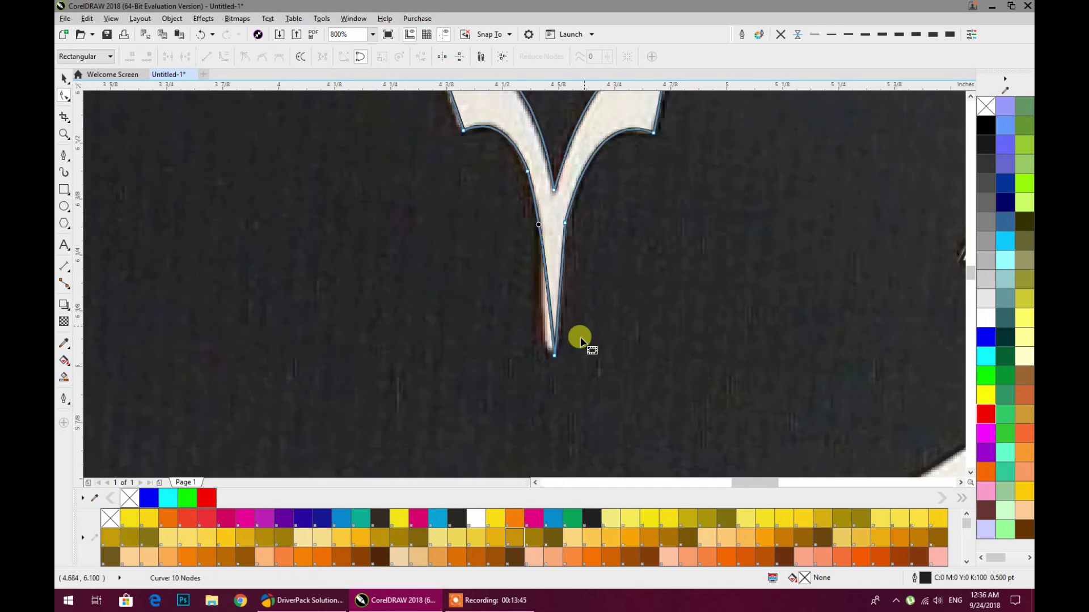
{"action": "left_click", "coordinate": [543, 346]}
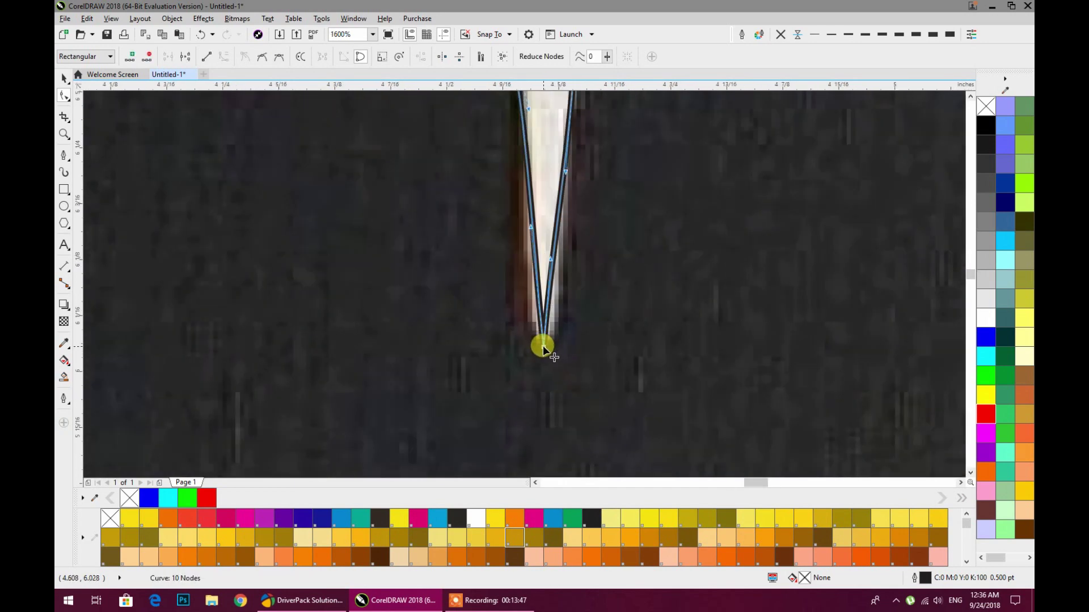
{"action": "double_click", "coordinate": [546, 311]}
{"action": "double_click", "coordinate": [539, 311]}
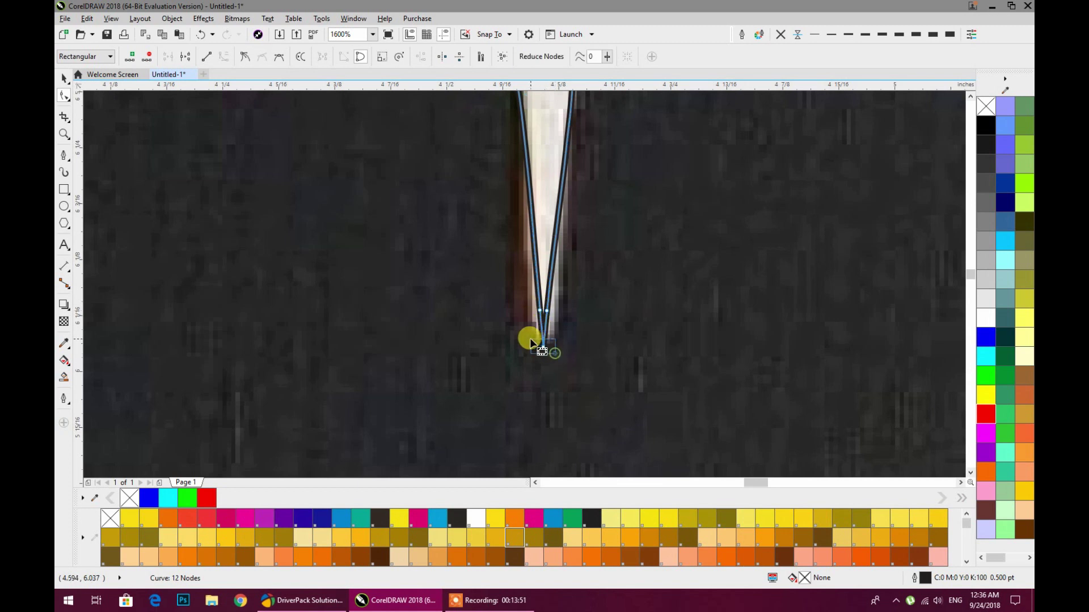
{"action": "double_click", "coordinate": [539, 312]}
{"action": "left_click_drag", "start_coordinate": [536, 316], "coordinate": [554, 316]}
Smooth the stem's right edge by adding a node farther up toward the arm and deleting the corner node.
{"action": "scroll", "coordinate": [554, 315], "scroll_direction": "down", "scroll_amount": 4}
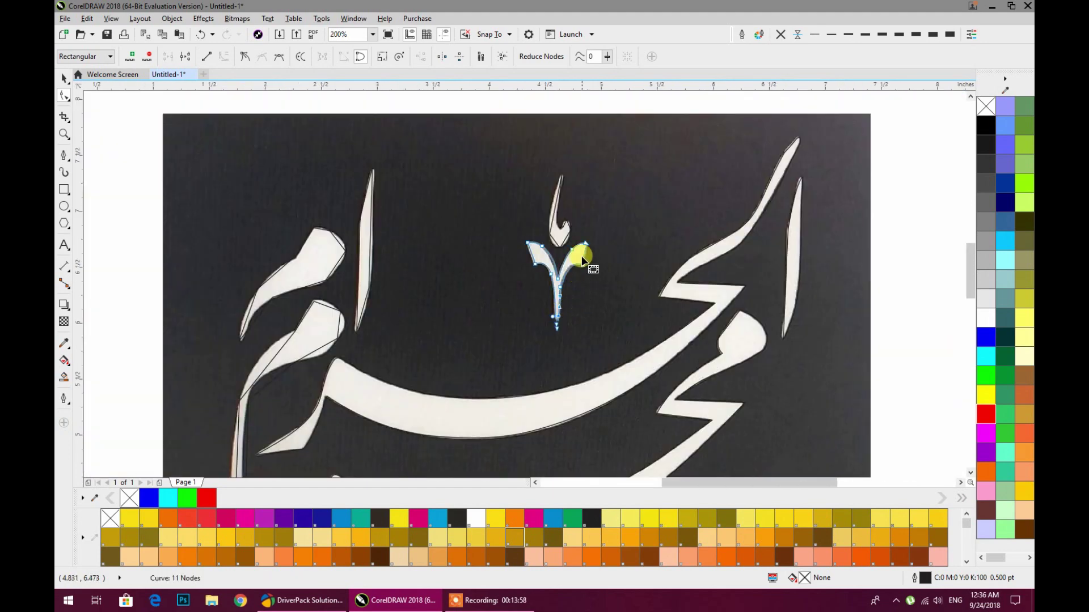
{"action": "scroll", "coordinate": [584, 275], "scroll_direction": "up", "scroll_amount": 3}
{"action": "scroll", "coordinate": [505, 339], "scroll_direction": "up", "scroll_amount": 2}
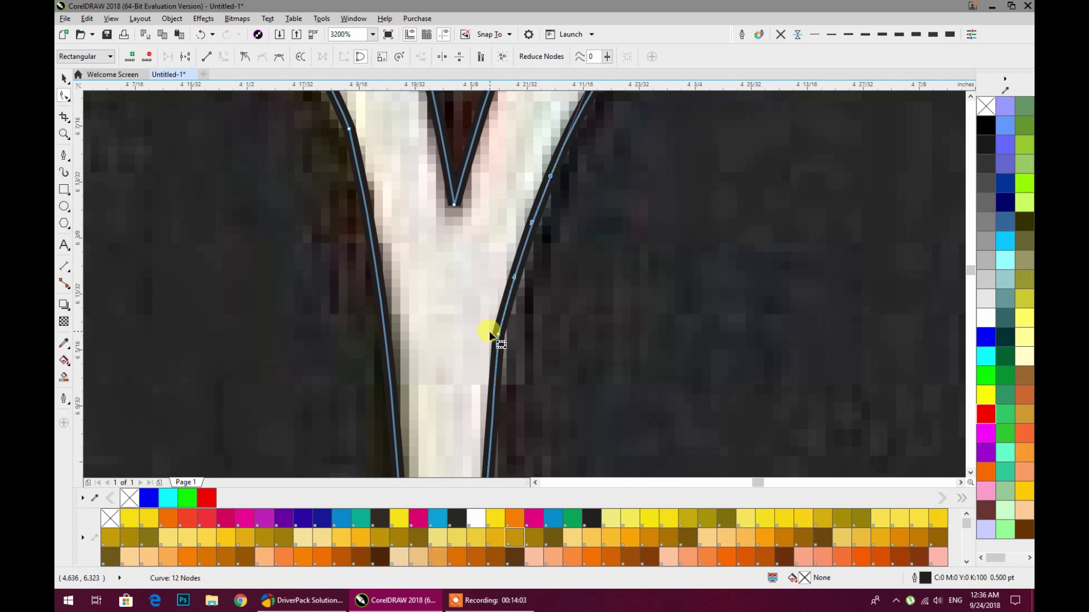
{"action": "double_click", "coordinate": [498, 338]}
{"action": "scroll", "coordinate": [510, 340], "scroll_direction": "down", "scroll_amount": 2}
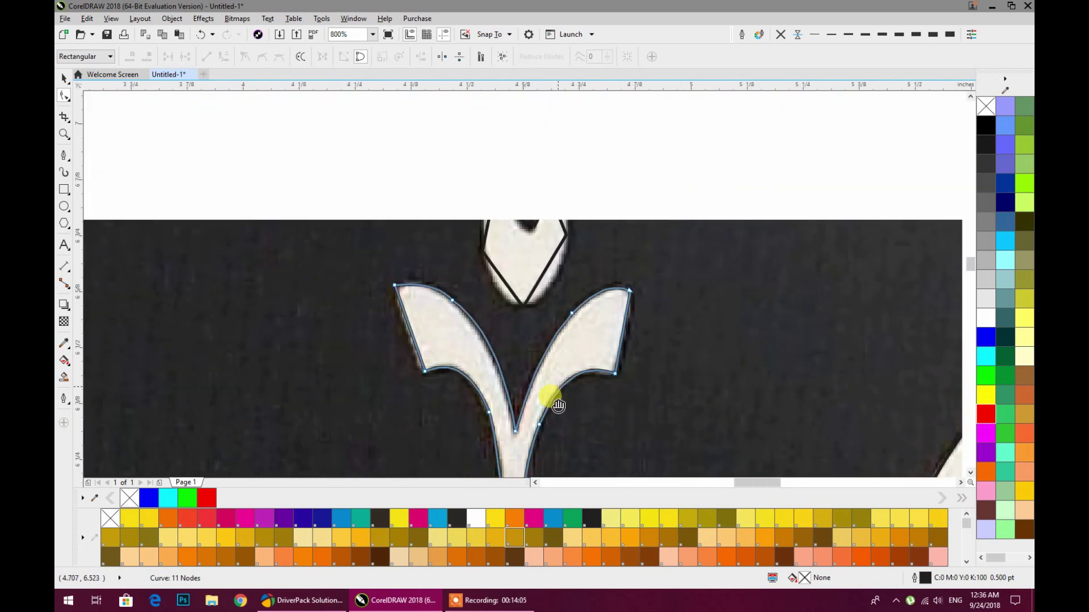
Bow both lower edges of the small mark above the V outward onto the letter.
{"action": "scroll", "coordinate": [536, 319], "scroll_direction": "up", "scroll_amount": 1}
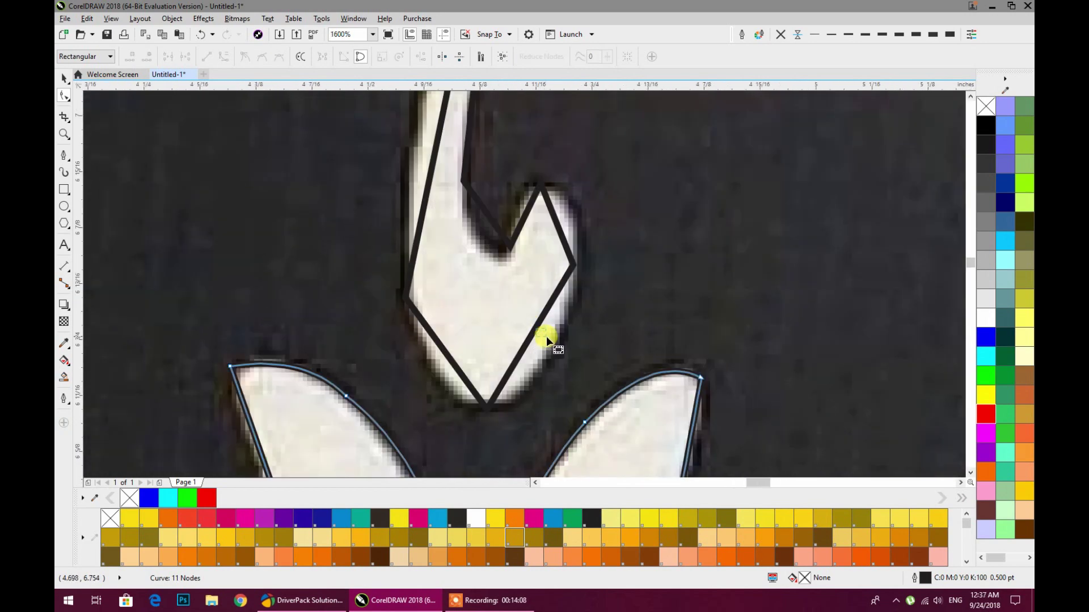
{"action": "left_click", "coordinate": [536, 327]}
{"action": "left_click_drag", "start_coordinate": [536, 328], "coordinate": [552, 344]}
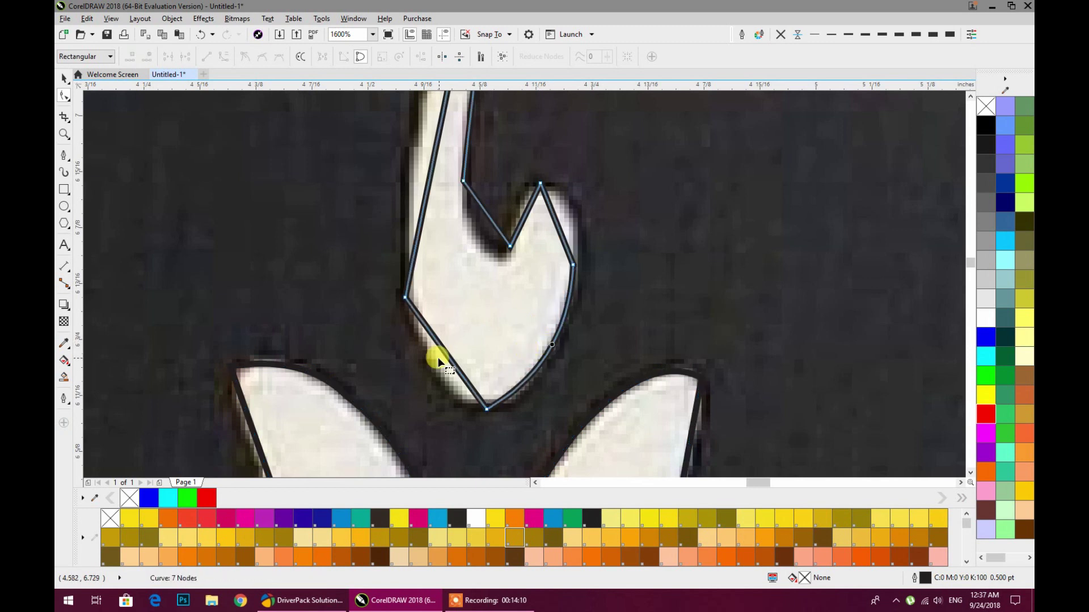
{"action": "left_click_drag", "start_coordinate": [443, 352], "coordinate": [437, 369]}
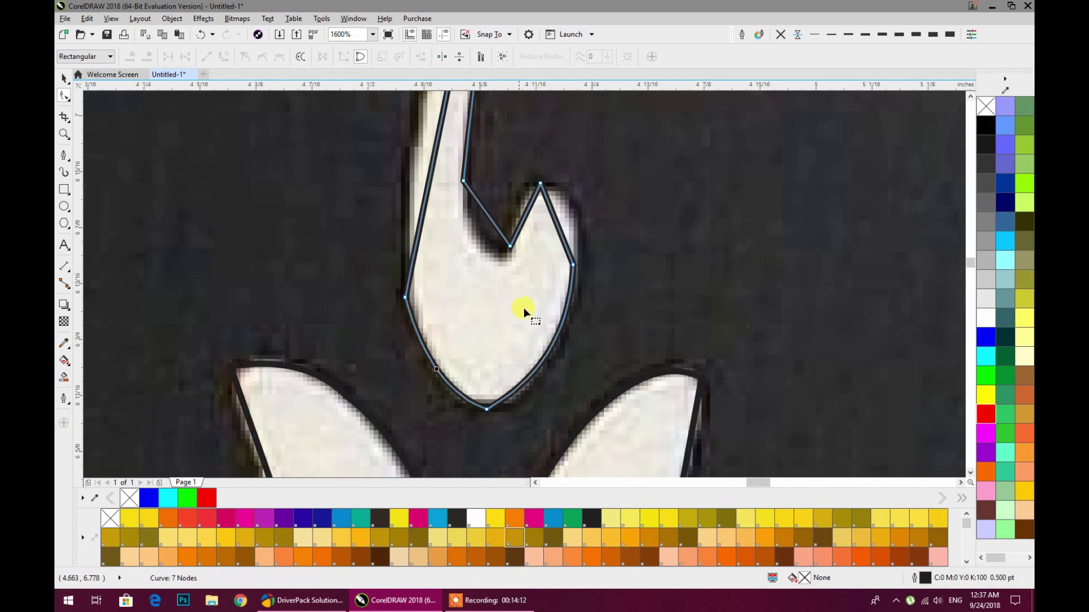
Round the small upper mark's bottom tip by adding a node on its right side and deleting the pointed node.
{"action": "double_click", "coordinate": [486, 408]}
{"action": "left_click", "coordinate": [522, 383]}
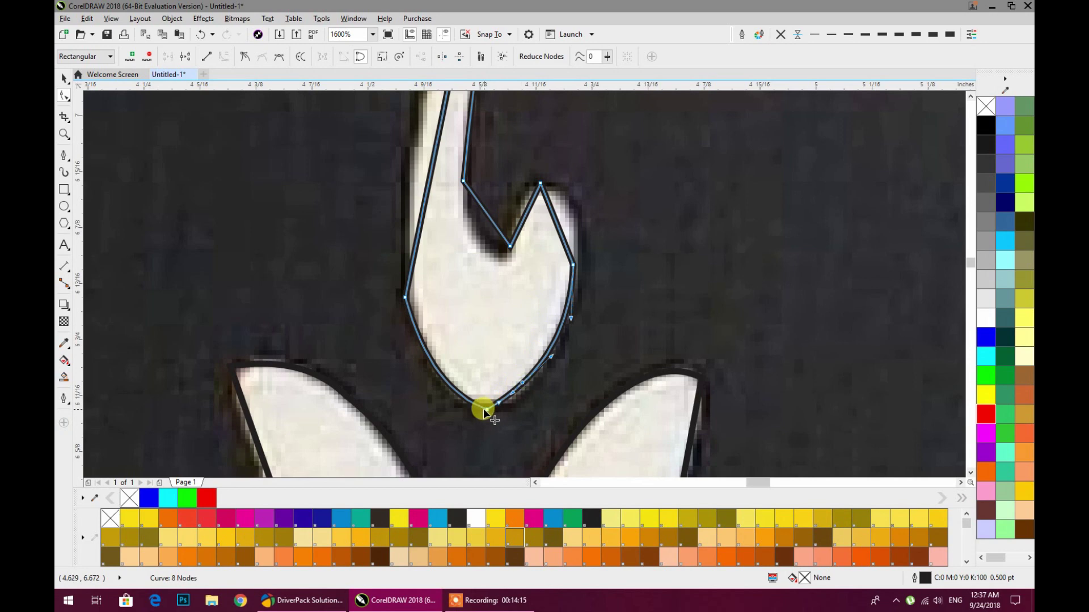
{"action": "double_click", "coordinate": [486, 408]}
Bow the small mark's hook outward, move the adjacent notch node down, and curve both notch edges onto the letter.
{"action": "left_click_drag", "start_coordinate": [505, 273], "coordinate": [506, 328]}
{"action": "scroll", "coordinate": [504, 342], "scroll_direction": "up", "scroll_amount": 1}
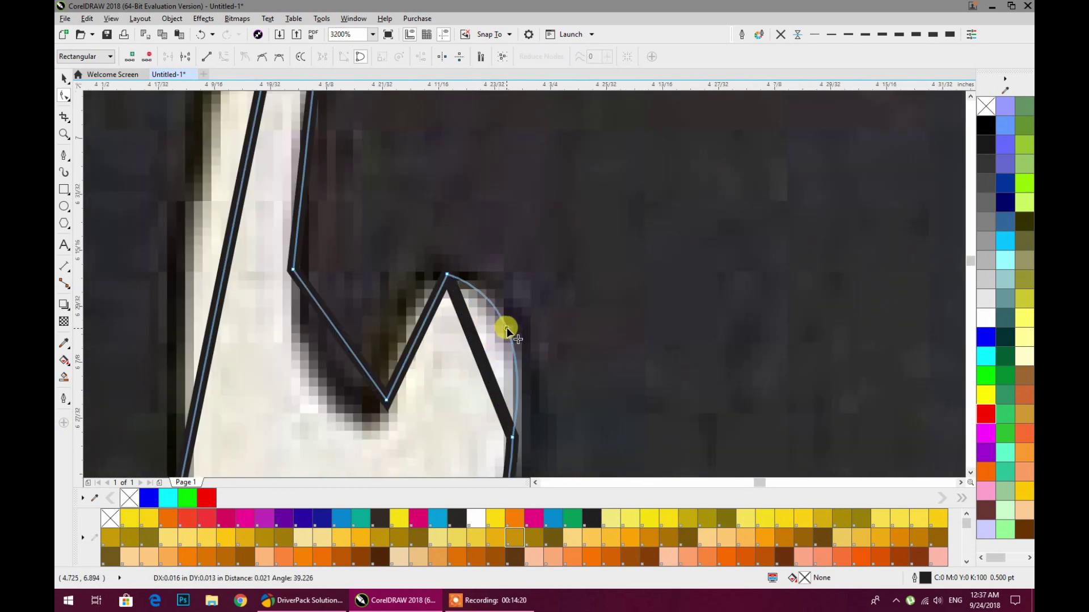
{"action": "left_click_drag", "start_coordinate": [386, 401], "coordinate": [376, 420]}
{"action": "left_click_drag", "start_coordinate": [418, 337], "coordinate": [401, 316]}
{"action": "left_click_drag", "start_coordinate": [329, 340], "coordinate": [461, 340]}
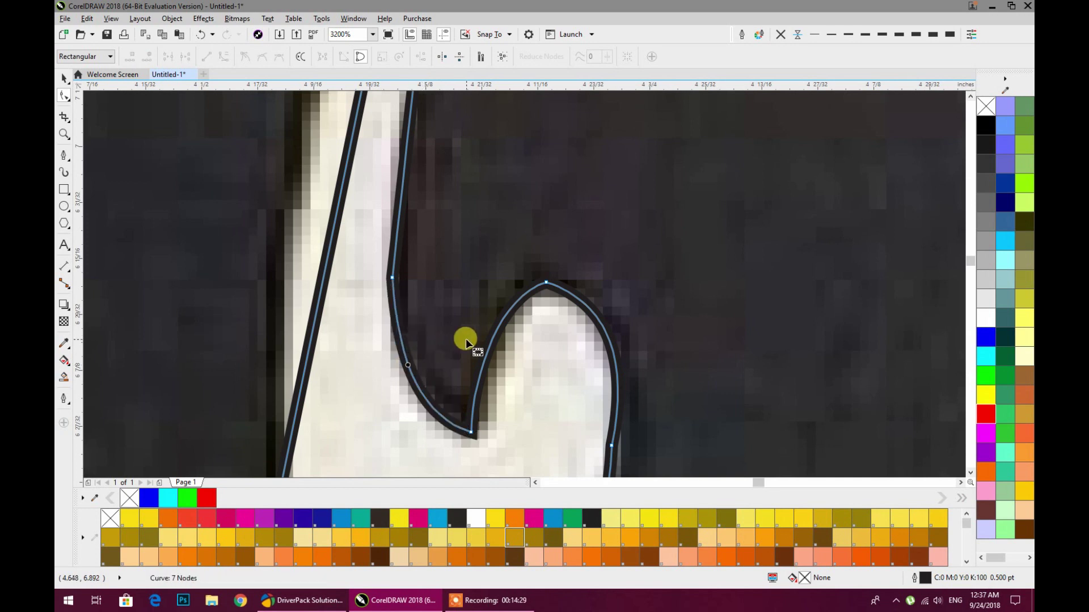
Add a node near the small mark's top tip and move it right to match the stroke's blunt end.
{"action": "scroll", "coordinate": [463, 339], "scroll_direction": "down", "scroll_amount": 2}
{"action": "scroll", "coordinate": [465, 146], "scroll_direction": "up", "scroll_amount": 1}
{"action": "left_click", "coordinate": [460, 203]}
{"action": "left_click_drag", "start_coordinate": [461, 203], "coordinate": [485, 156]}
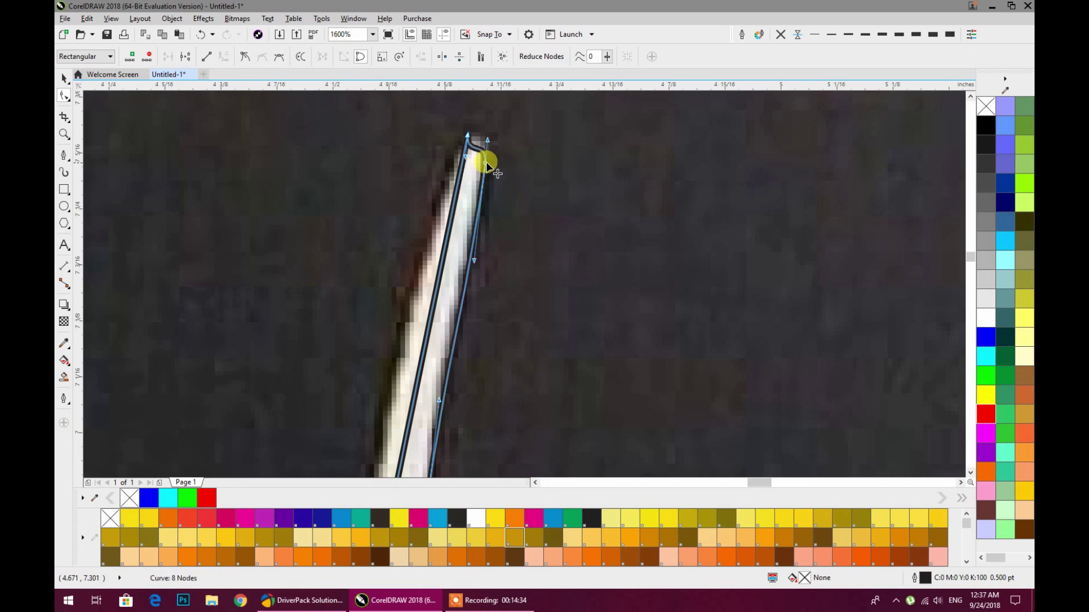
Bow the small mark's left stroke edge outward and round its top tip by replacing the pointed node with nodes beside it.
{"action": "scroll", "coordinate": [491, 221], "scroll_direction": "down", "scroll_amount": 1}
{"action": "left_click_drag", "start_coordinate": [458, 285], "coordinate": [447, 279]}
{"action": "scroll", "coordinate": [482, 182], "scroll_direction": "up", "scroll_amount": 2}
{"action": "scroll", "coordinate": [482, 196], "scroll_direction": "up", "scroll_amount": 2}
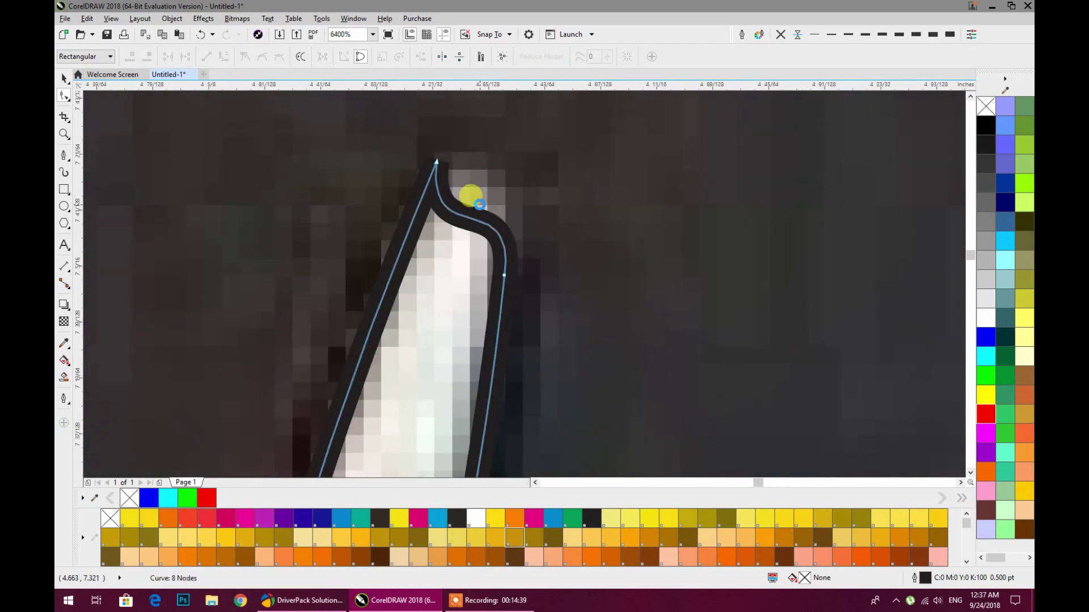
{"action": "double_click", "coordinate": [334, 261]}
{"action": "double_click", "coordinate": [395, 119]}
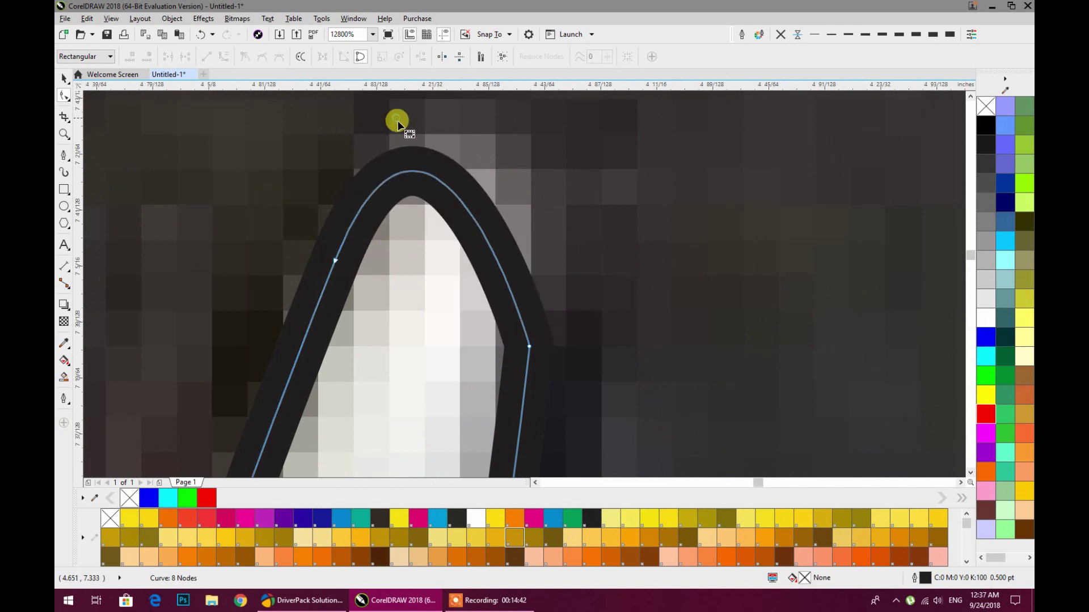
{"action": "double_click", "coordinate": [454, 196]}
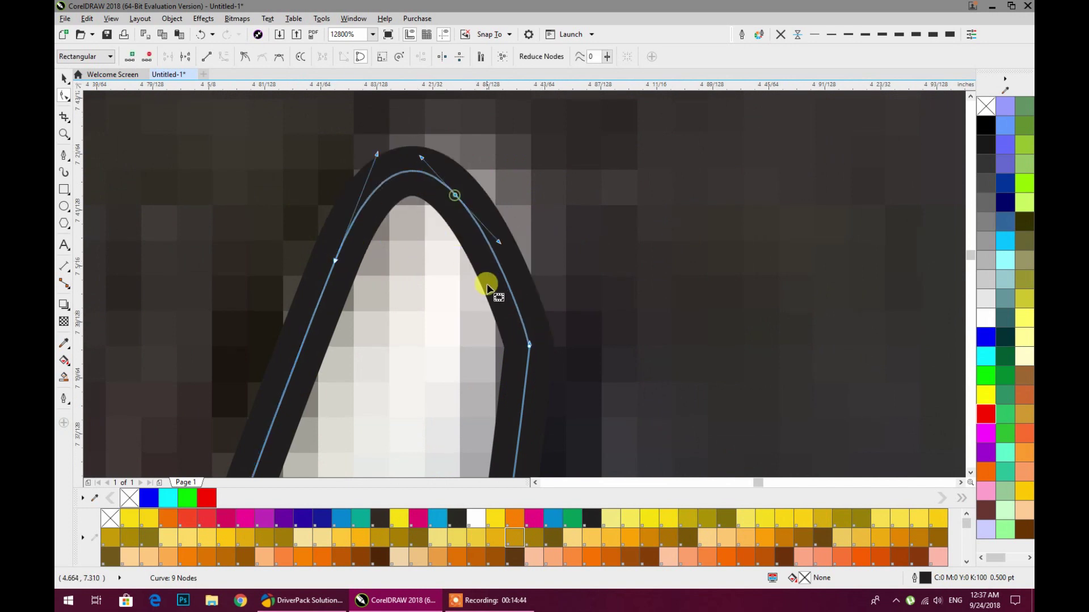
{"action": "scroll", "coordinate": [491, 286], "scroll_direction": "down", "scroll_amount": 2}
{"action": "scroll", "coordinate": [503, 304], "scroll_direction": "up", "scroll_amount": 1}
{"action": "scroll", "coordinate": [537, 226], "scroll_direction": "down", "scroll_amount": 2}
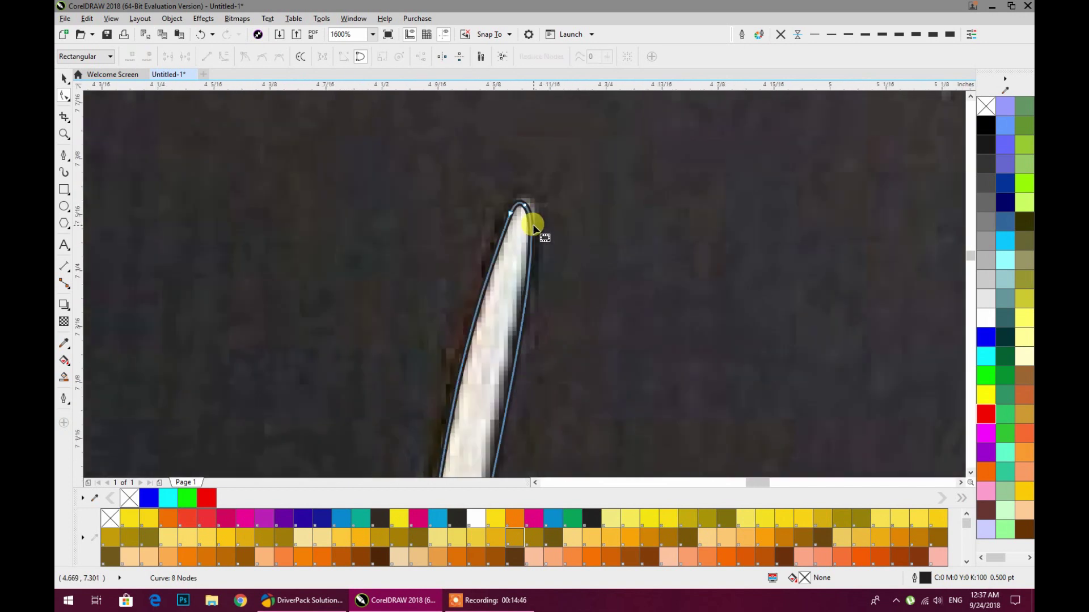
Curve the small mark's right stroke edge inward and move its left-side node and upper handle outward onto the letter.
{"action": "left_click", "coordinate": [538, 262]}
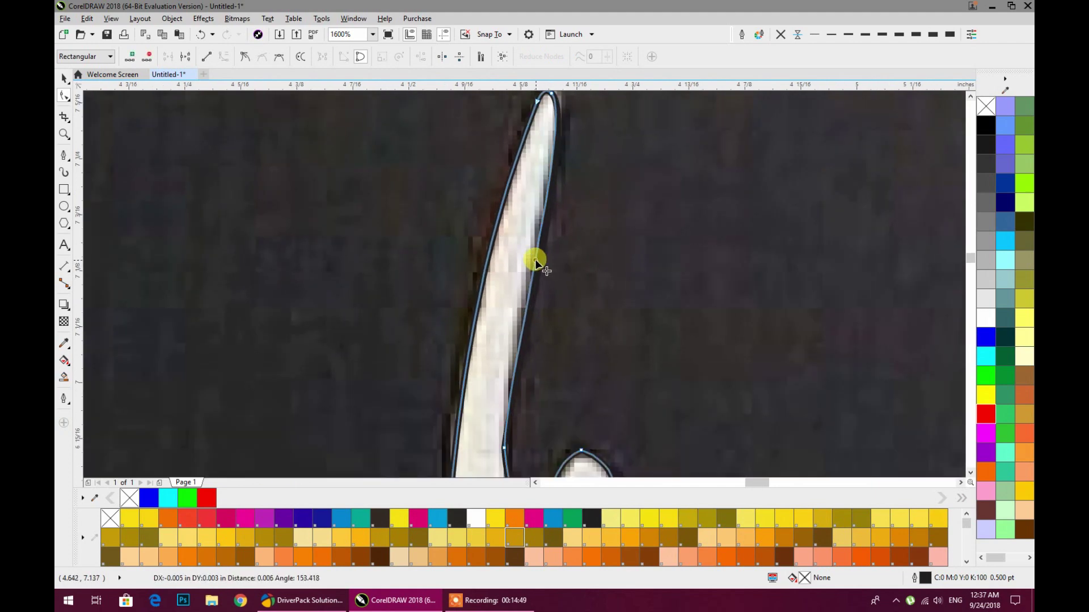
{"action": "scroll", "coordinate": [558, 251], "scroll_direction": "down", "scroll_amount": 1}
{"action": "left_click", "coordinate": [539, 322]}
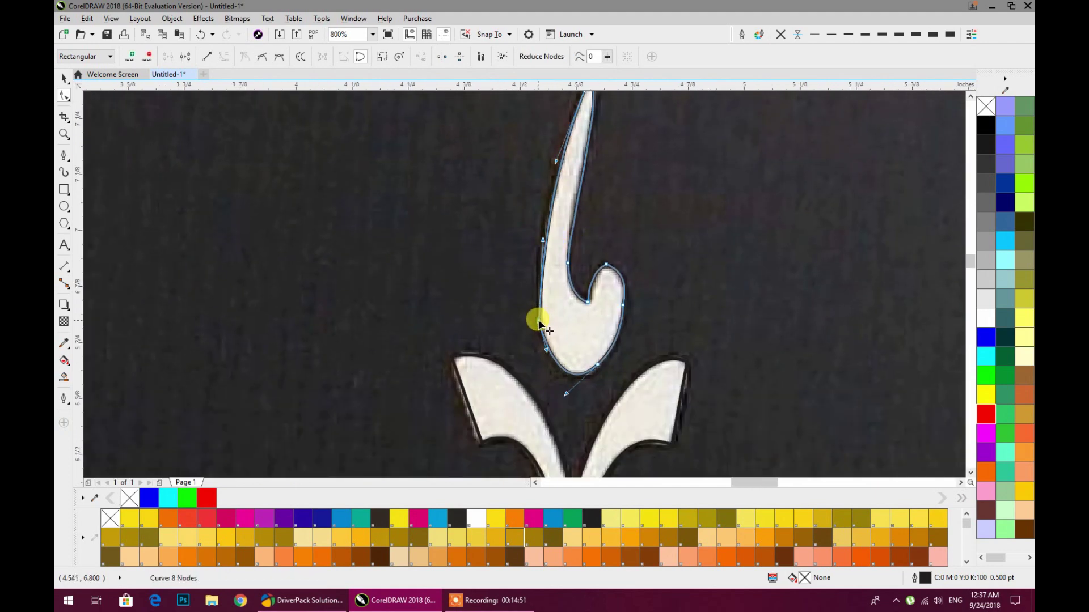
{"action": "left_click_drag", "start_coordinate": [547, 241], "coordinate": [537, 240]}
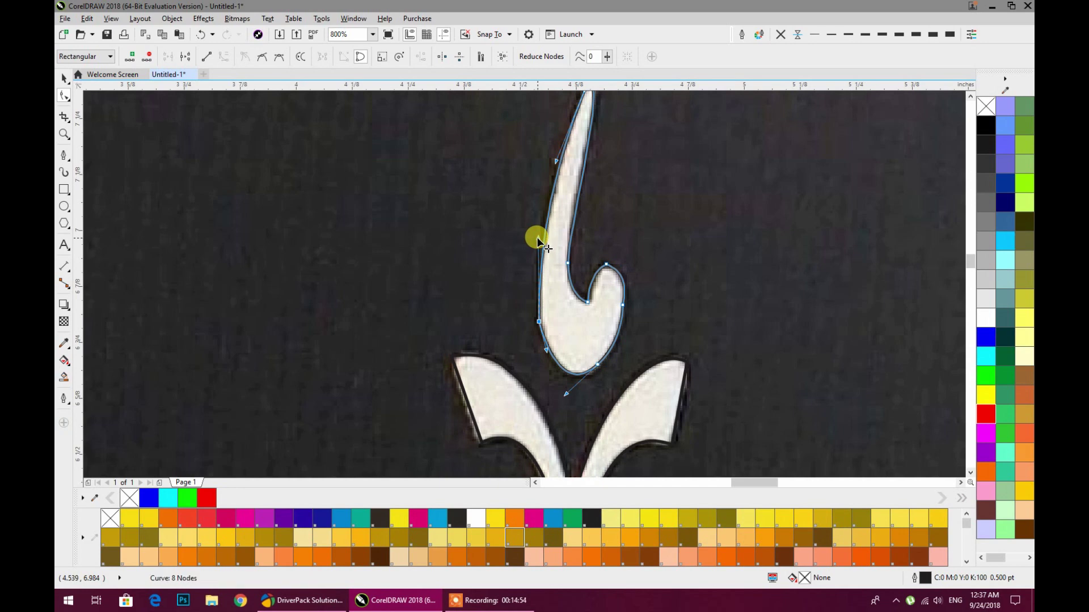
{"action": "scroll", "coordinate": [587, 301], "scroll_direction": "down", "scroll_amount": 1}
Move the tall vertical stroke's lower right node outward and bow the edge below it onto the letter.
{"action": "left_click_drag", "start_coordinate": [602, 315], "coordinate": [724, 175]}
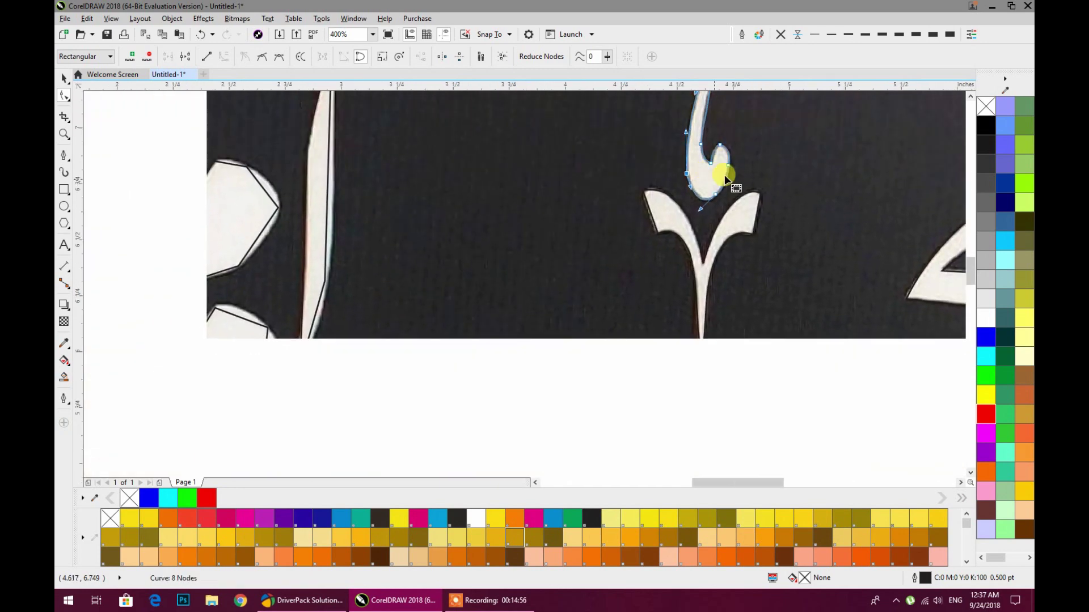
{"action": "left_click_drag", "start_coordinate": [413, 309], "coordinate": [589, 292]}
{"action": "scroll", "coordinate": [570, 283], "scroll_direction": "up", "scroll_amount": 1}
{"action": "left_click", "coordinate": [588, 216]}
{"action": "left_click_drag", "start_coordinate": [587, 215], "coordinate": [592, 223]}
{"action": "left_click", "coordinate": [568, 294]}
{"action": "left_click_drag", "start_coordinate": [568, 295], "coordinate": [573, 303]}
Add a node on the tall stroke's left edge near the bottom, move the bottom tip down and bow the edge between them outward.
{"action": "scroll", "coordinate": [551, 373], "scroll_direction": "up", "scroll_amount": 1}
{"action": "double_click", "coordinate": [527, 290]}
{"action": "double_click", "coordinate": [528, 290]}
{"action": "left_click_drag", "start_coordinate": [524, 396], "coordinate": [523, 404]}
{"action": "left_click_drag", "start_coordinate": [554, 339], "coordinate": [520, 329]}
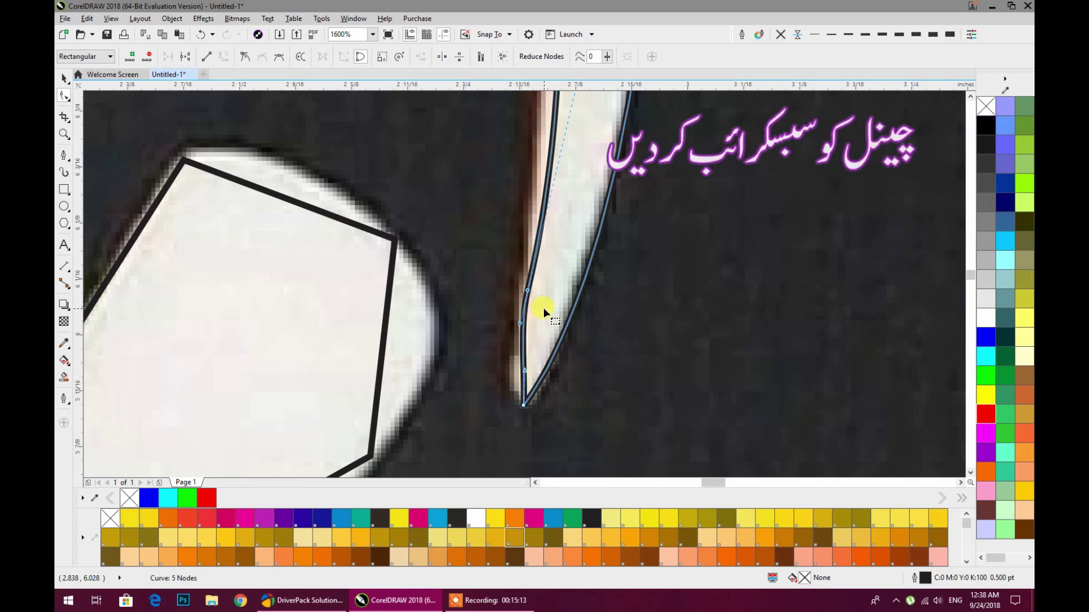
Smooth the tall stroke's lower left curve, bow its upper left edge outward and reposition the upper left node on the letter.
{"action": "scroll", "coordinate": [544, 309], "scroll_direction": "down", "scroll_amount": 2}
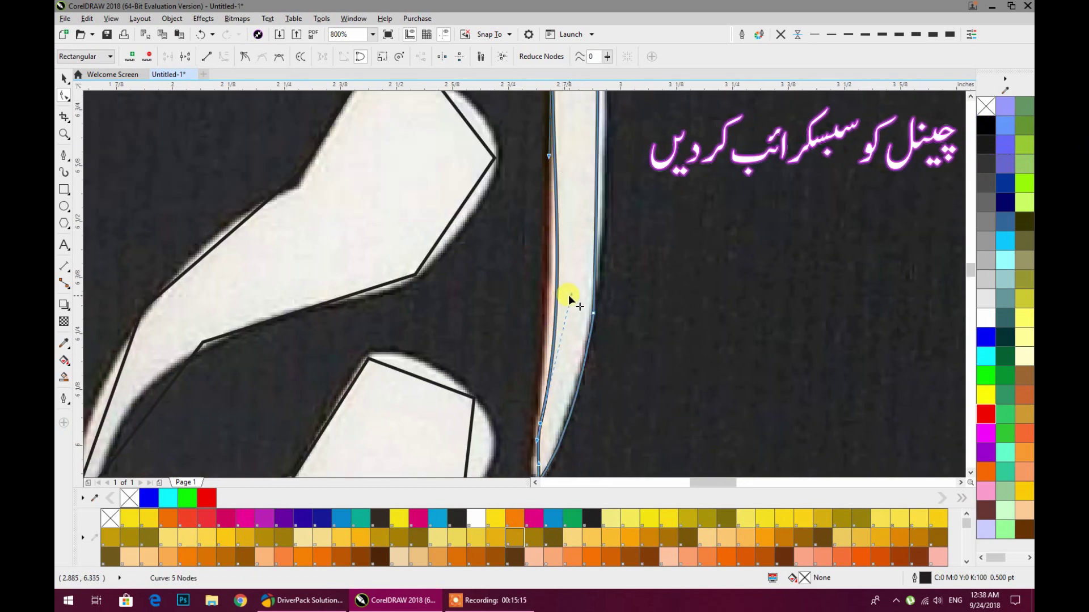
{"action": "left_click_drag", "start_coordinate": [568, 294], "coordinate": [561, 288]}
{"action": "scroll", "coordinate": [583, 414], "scroll_direction": "up", "scroll_amount": 5}
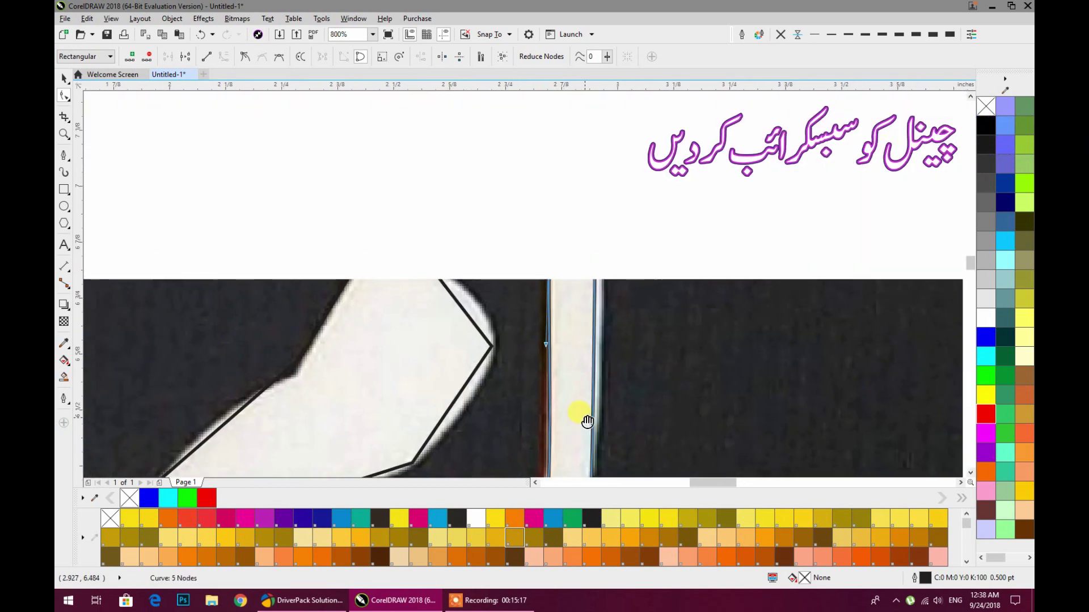
{"action": "left_click_drag", "start_coordinate": [573, 195], "coordinate": [581, 194]}
{"action": "left_click_drag", "start_coordinate": [569, 234], "coordinate": [567, 212]}
{"action": "scroll", "coordinate": [564, 257], "scroll_direction": "down", "scroll_amount": 1}
{"action": "scroll", "coordinate": [597, 256], "scroll_direction": "up", "scroll_amount": 2}
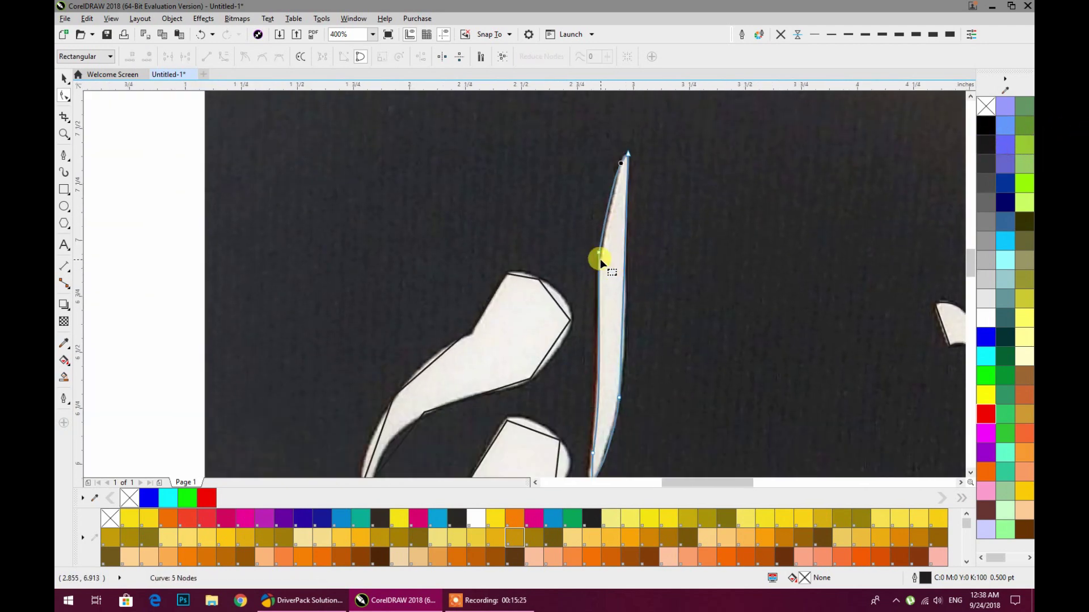
{"action": "left_click_drag", "start_coordinate": [593, 230], "coordinate": [594, 260]}
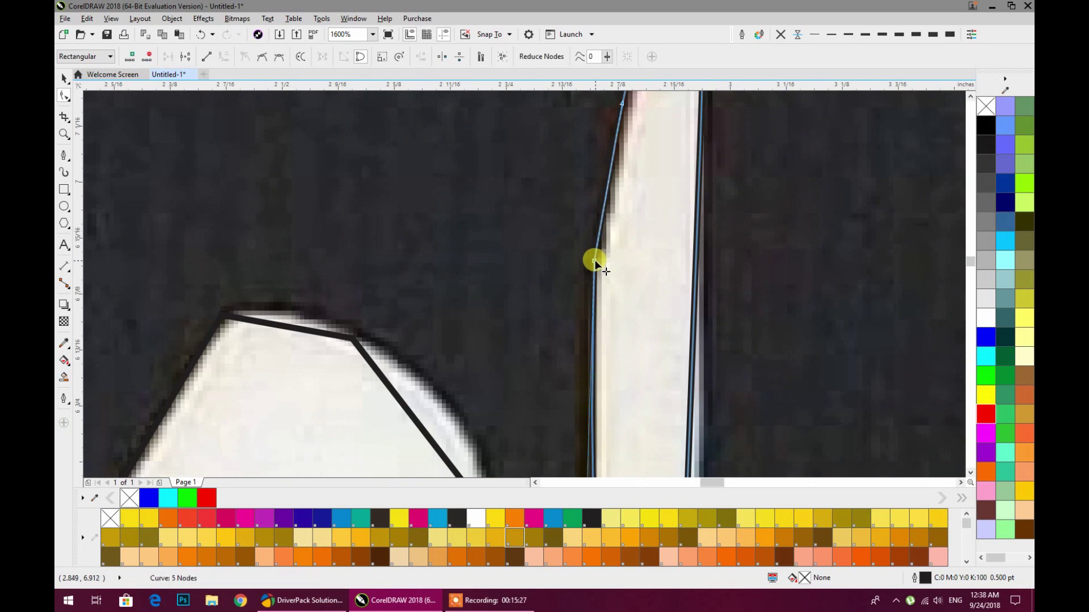
Bow the tall stroke's long right edge outward and refine its upper part just below the top tip.
{"action": "scroll", "coordinate": [624, 364], "scroll_direction": "down", "scroll_amount": 2}
{"action": "scroll", "coordinate": [628, 291], "scroll_direction": "up", "scroll_amount": 1}
{"action": "double_click", "coordinate": [606, 277]}
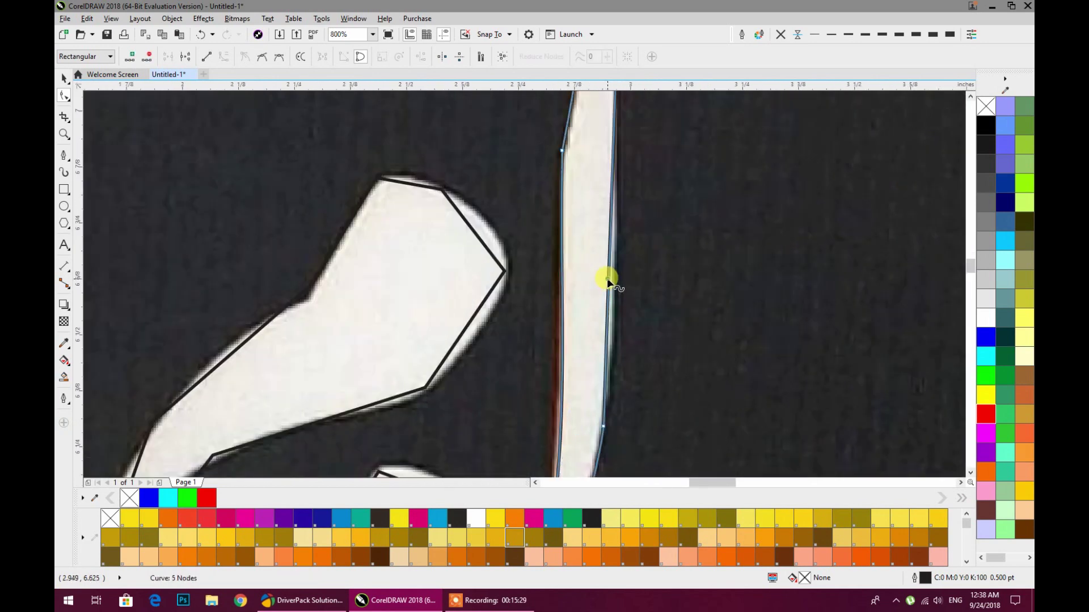
{"action": "double_click", "coordinate": [608, 278]}
{"action": "left_click_drag", "start_coordinate": [608, 278], "coordinate": [615, 282]}
{"action": "scroll", "coordinate": [615, 284], "scroll_direction": "down", "scroll_amount": 2}
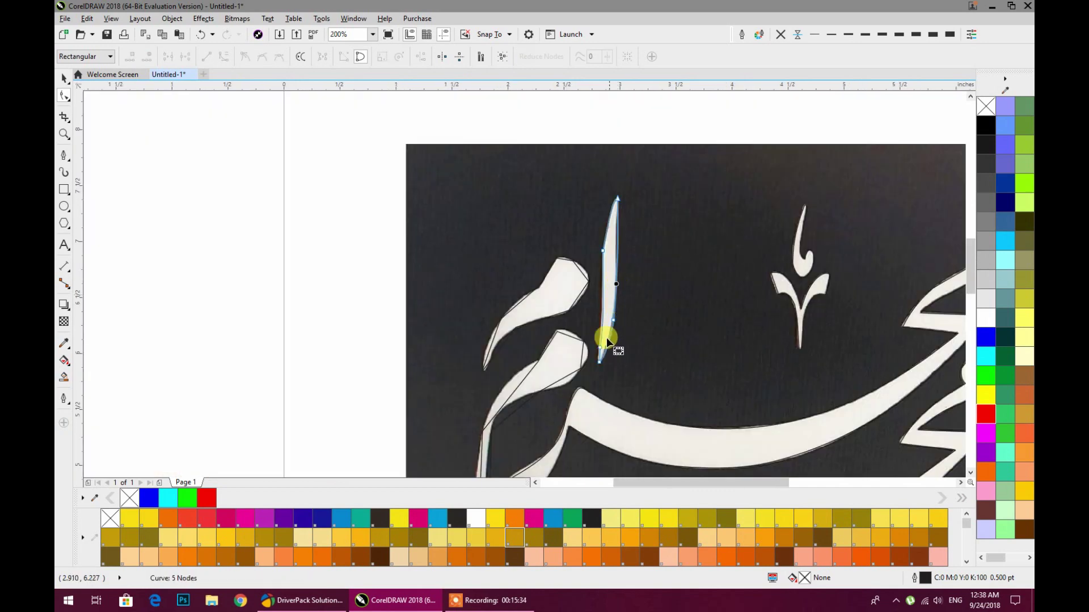
{"action": "left_click", "coordinate": [616, 202]}
{"action": "scroll", "coordinate": [612, 204], "scroll_direction": "up", "scroll_amount": 3}
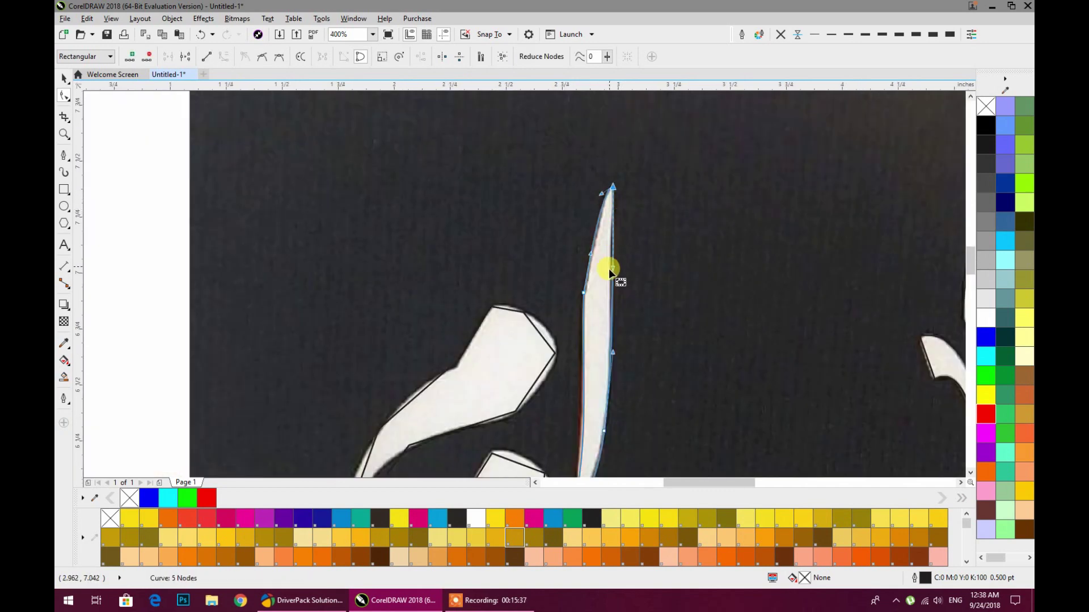
{"action": "left_click_drag", "start_coordinate": [625, 247], "coordinate": [613, 239]}
{"action": "scroll", "coordinate": [614, 238], "scroll_direction": "down", "scroll_amount": 3}
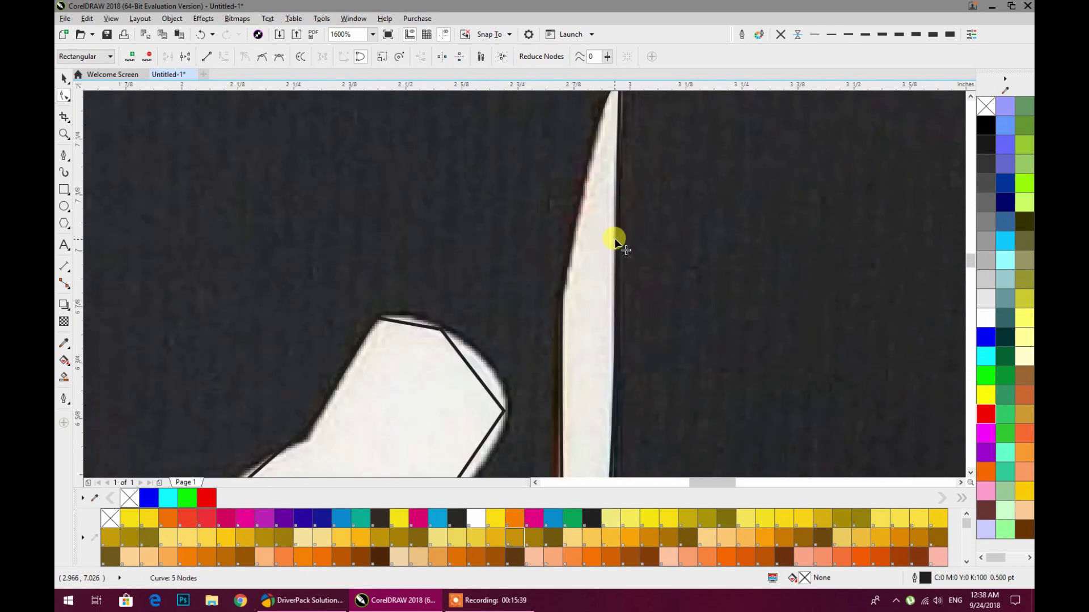
Move the tall stroke's lower left node outward, bow the edge down to the tip and add a node on the long left edge.
{"action": "scroll", "coordinate": [600, 357], "scroll_direction": "up", "scroll_amount": 1}
{"action": "scroll", "coordinate": [600, 357], "scroll_direction": "up", "scroll_amount": 2}
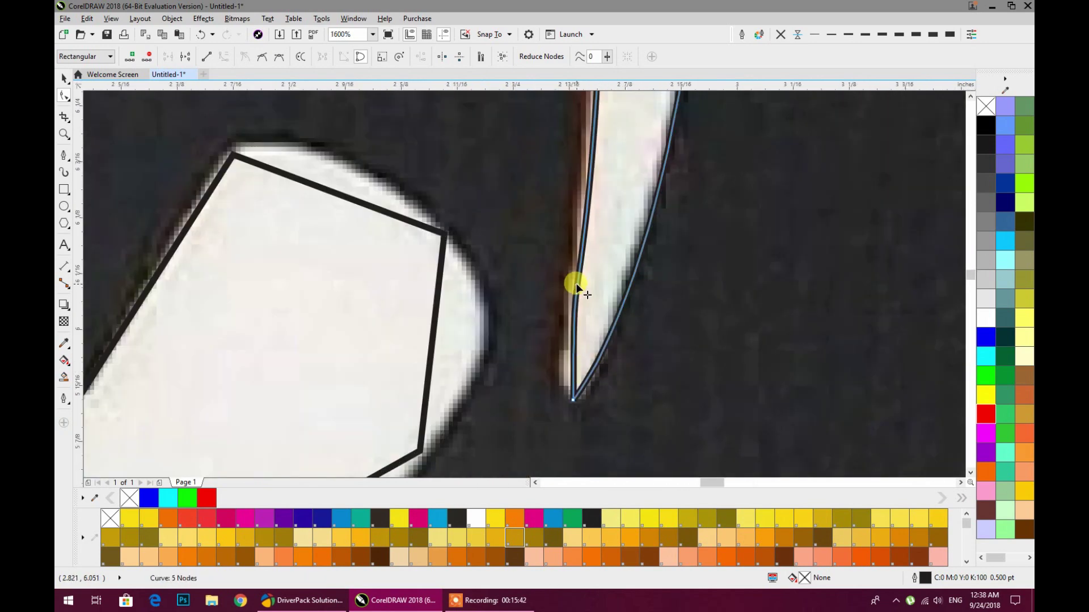
{"action": "left_click_drag", "start_coordinate": [576, 284], "coordinate": [571, 284]}
{"action": "scroll", "coordinate": [590, 323], "scroll_direction": "down", "scroll_amount": 1}
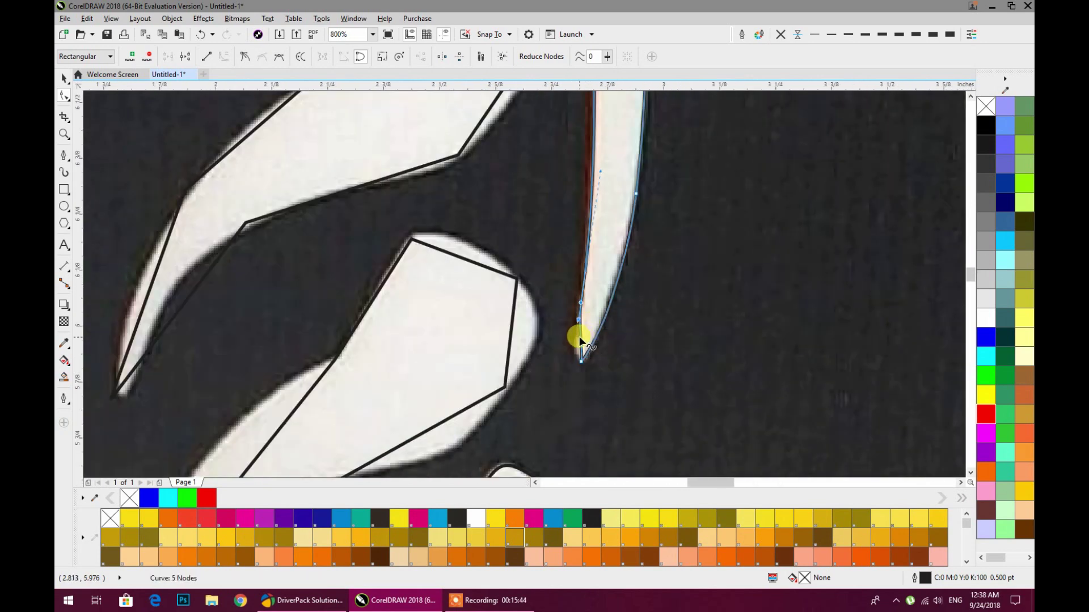
{"action": "scroll", "coordinate": [579, 339], "scroll_direction": "up", "scroll_amount": 3}
{"action": "left_click_drag", "start_coordinate": [603, 318], "coordinate": [581, 360]}
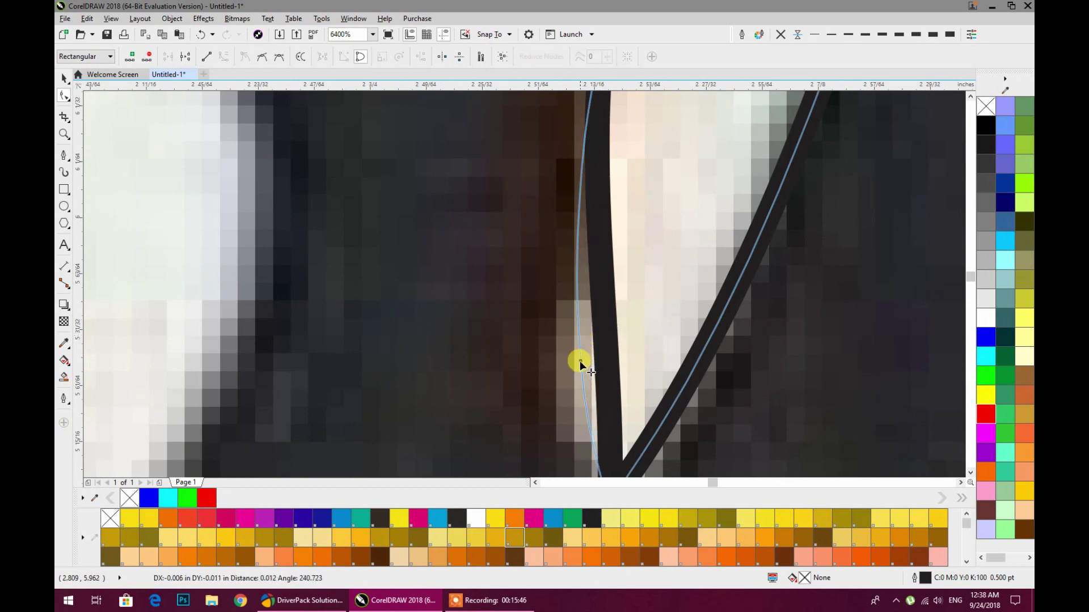
{"action": "scroll", "coordinate": [584, 357], "scroll_direction": "down", "scroll_amount": 3}
{"action": "left_click_drag", "start_coordinate": [627, 326], "coordinate": [634, 345]}
{"action": "left_click", "coordinate": [629, 334]}
{"action": "left_click_drag", "start_coordinate": [627, 334], "coordinate": [578, 404]}
{"action": "scroll", "coordinate": [634, 336], "scroll_direction": "down", "scroll_amount": 1}
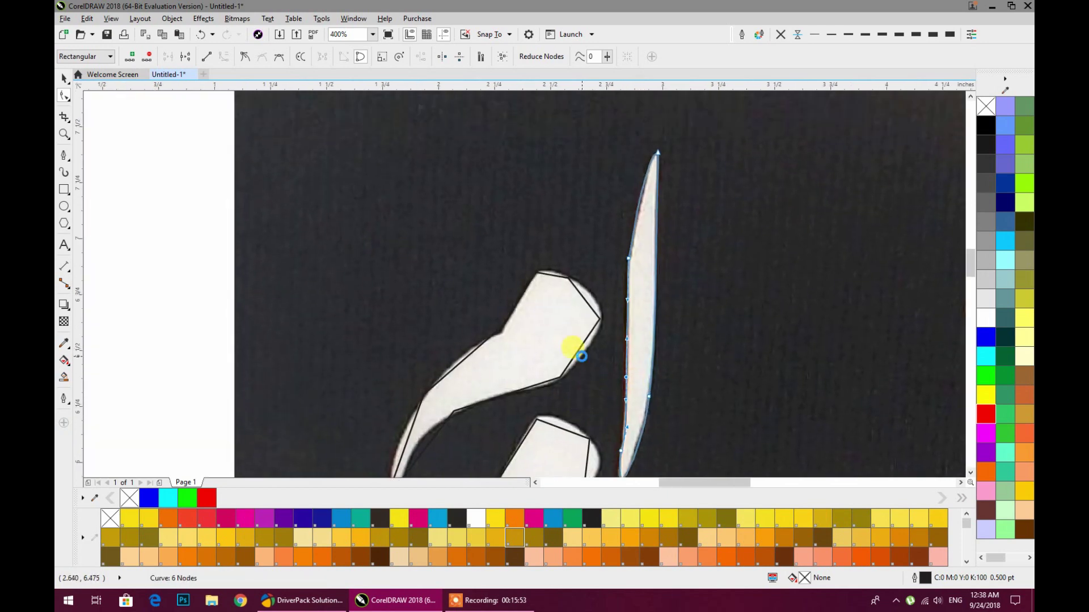
Bow the upper comma-shaped letter's right and top head edges outward and delete the extra node at the top of the head.
{"action": "scroll", "coordinate": [582, 358], "scroll_direction": "up", "scroll_amount": 2}
{"action": "left_click_drag", "start_coordinate": [578, 316], "coordinate": [594, 333]}
{"action": "left_click_drag", "start_coordinate": [613, 193], "coordinate": [591, 359]}
{"action": "left_click_drag", "start_coordinate": [565, 284], "coordinate": [593, 274]}
{"action": "left_click_drag", "start_coordinate": [449, 199], "coordinate": [452, 186]}
{"action": "left_click_drag", "start_coordinate": [424, 346], "coordinate": [696, 272]}
{"action": "double_click", "coordinate": [774, 137]}
Move the upper comma-shaped letter's notch node down into the corner and bow both left edges below it outward.
{"action": "scroll", "coordinate": [627, 326], "scroll_direction": "down", "scroll_amount": 1}
{"action": "scroll", "coordinate": [530, 367], "scroll_direction": "up", "scroll_amount": 2}
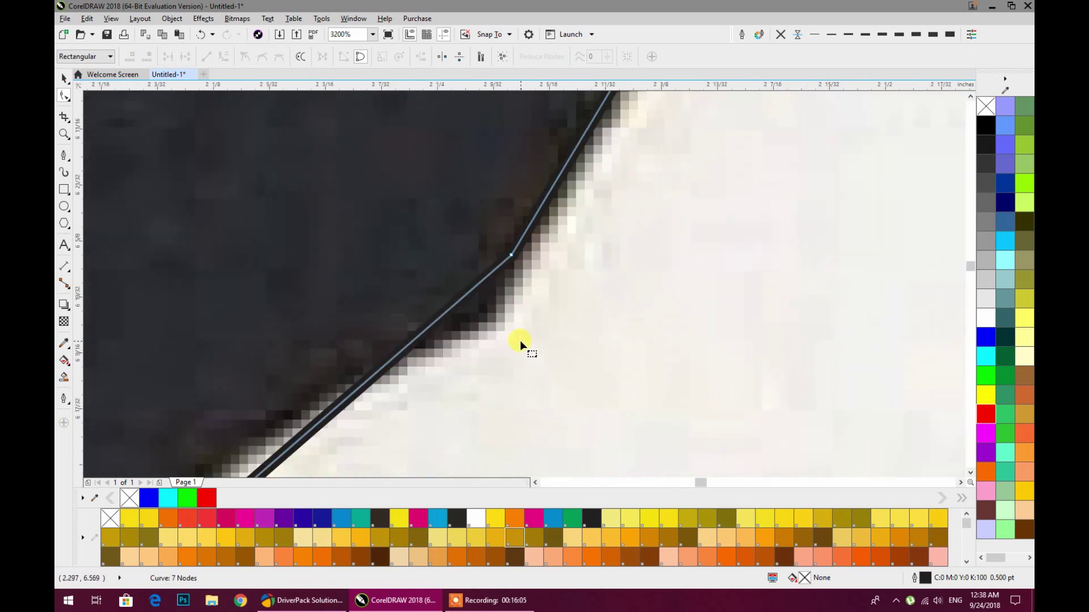
{"action": "left_click_drag", "start_coordinate": [515, 252], "coordinate": [495, 313]}
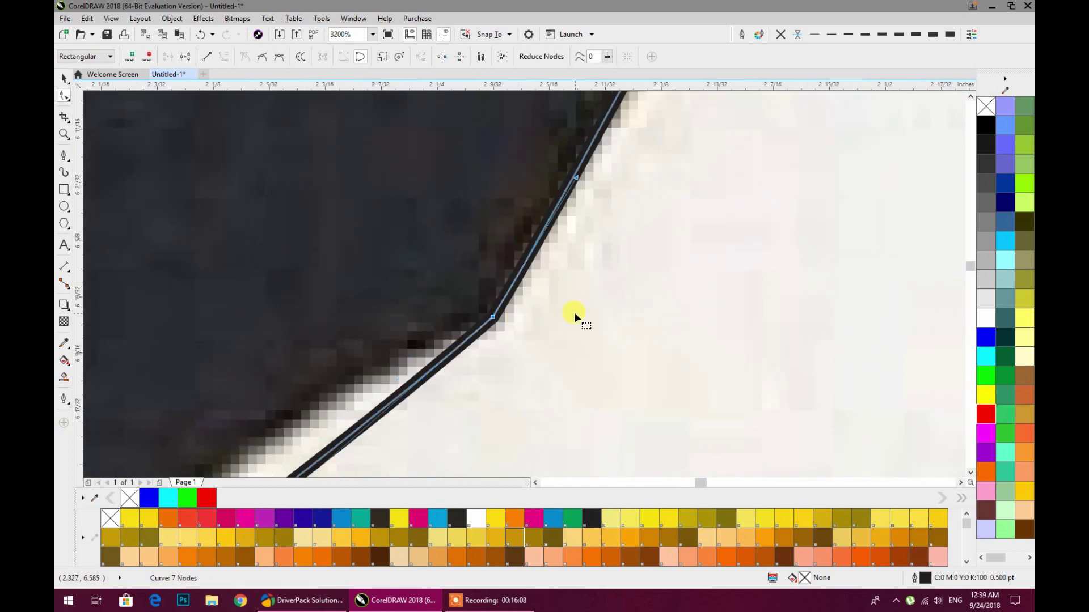
{"action": "scroll", "coordinate": [574, 312], "scroll_direction": "down", "scroll_amount": 2}
{"action": "left_click_drag", "start_coordinate": [506, 370], "coordinate": [550, 294]}
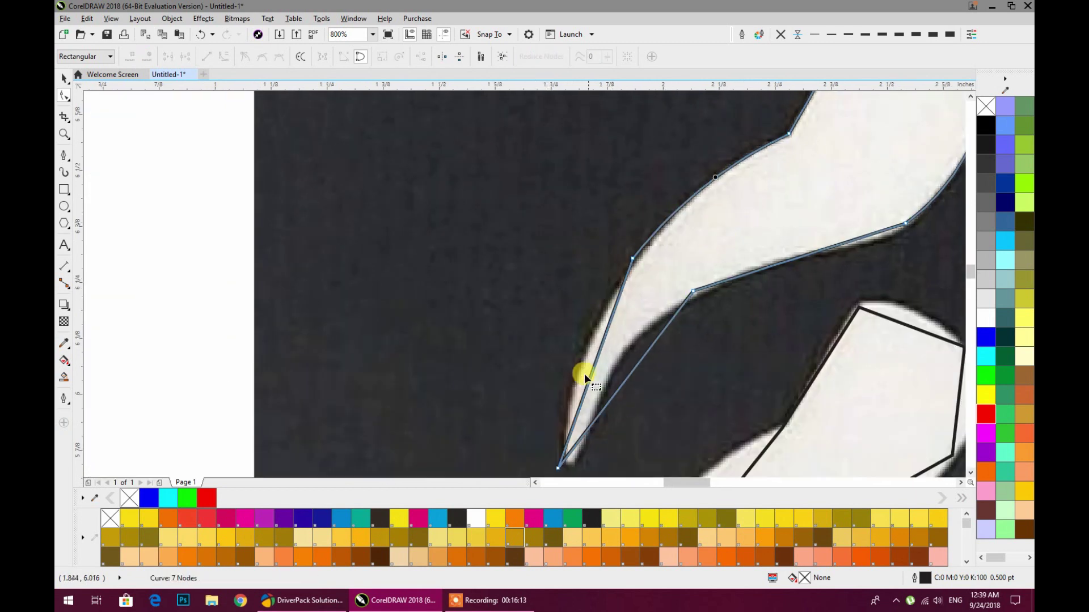
{"action": "left_click_drag", "start_coordinate": [590, 369], "coordinate": [580, 363]}
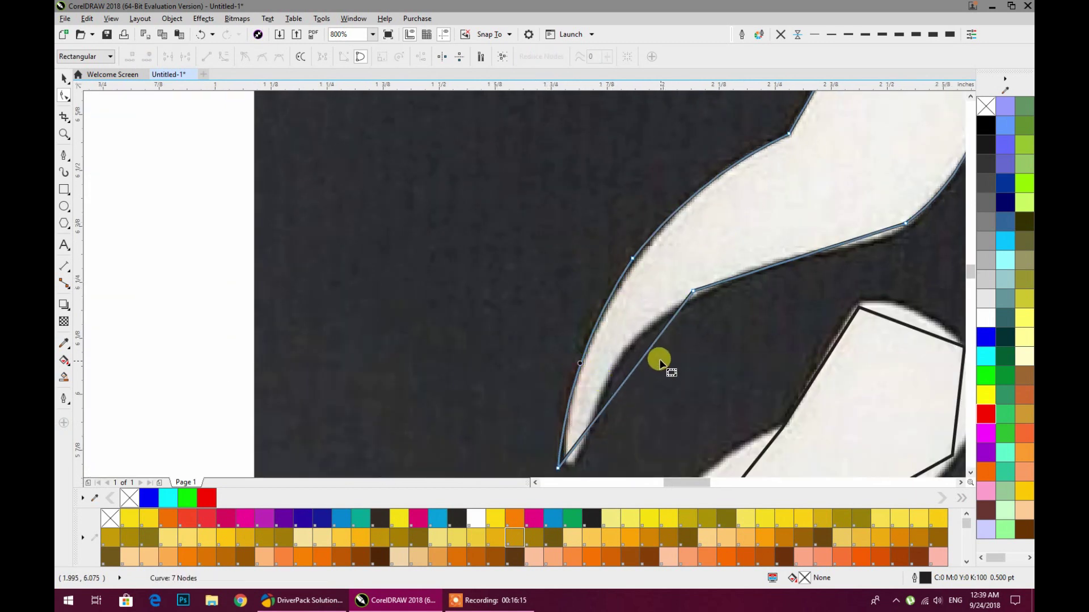
Curve the upper comma-shaped letter's inner tail edge, then adjust the tail tip and the inner edge node to fit.
{"action": "left_click_drag", "start_coordinate": [649, 348], "coordinate": [631, 343]}
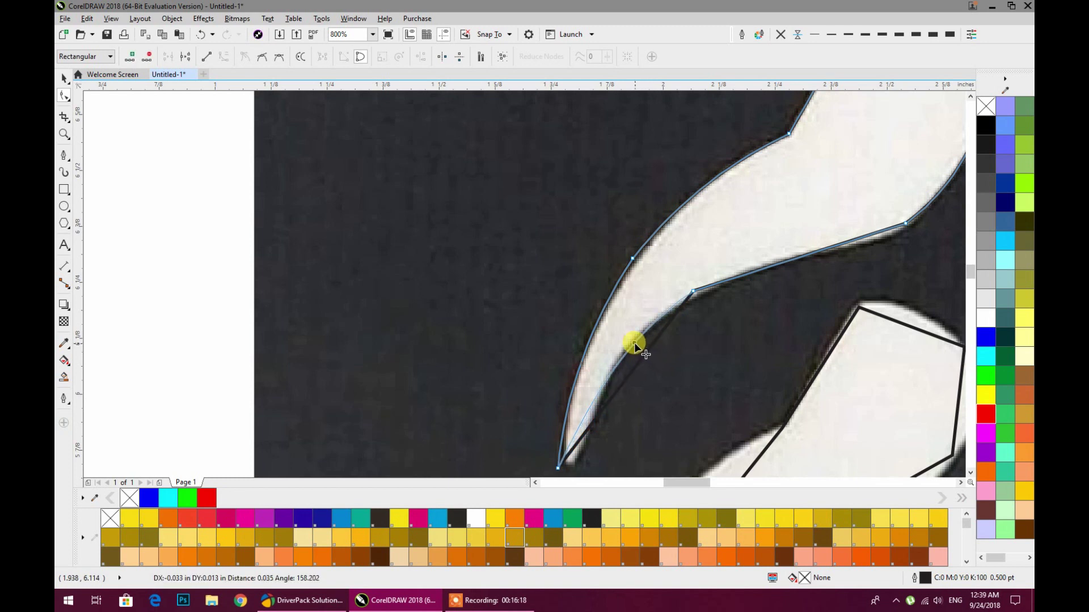
{"action": "left_click_drag", "start_coordinate": [578, 389], "coordinate": [589, 387]}
{"action": "left_click_drag", "start_coordinate": [584, 314], "coordinate": [572, 312]}
{"action": "left_click_drag", "start_coordinate": [713, 226], "coordinate": [482, 321]}
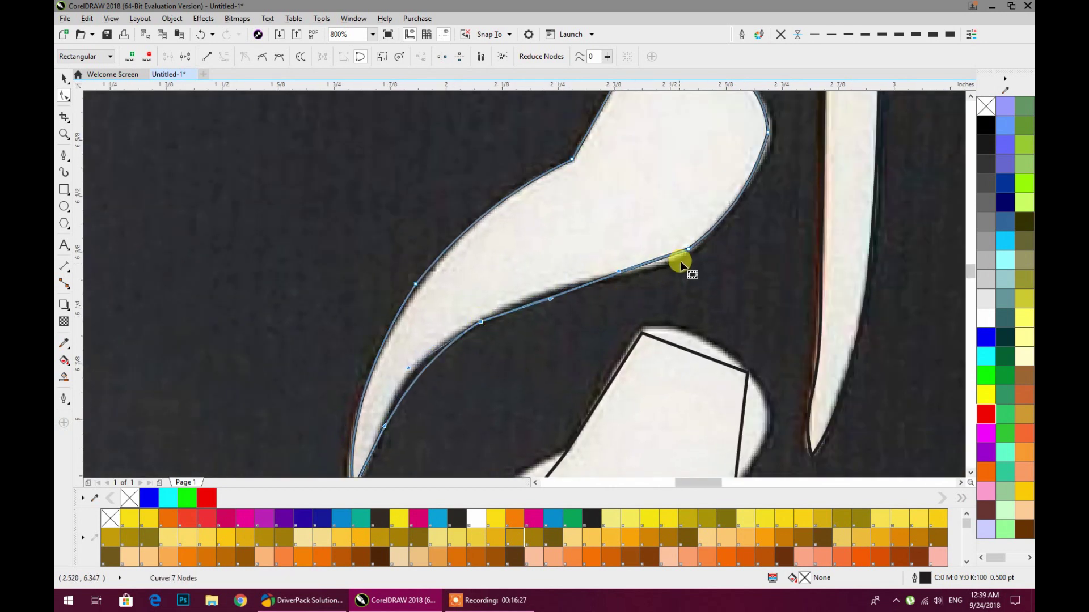
Move the upper comma-shaped letter's lower right node onto its corner and curve the underside and inner tail edges inward.
{"action": "left_click_drag", "start_coordinate": [688, 247], "coordinate": [671, 258]}
{"action": "scroll", "coordinate": [567, 295], "scroll_direction": "up", "scroll_amount": 1}
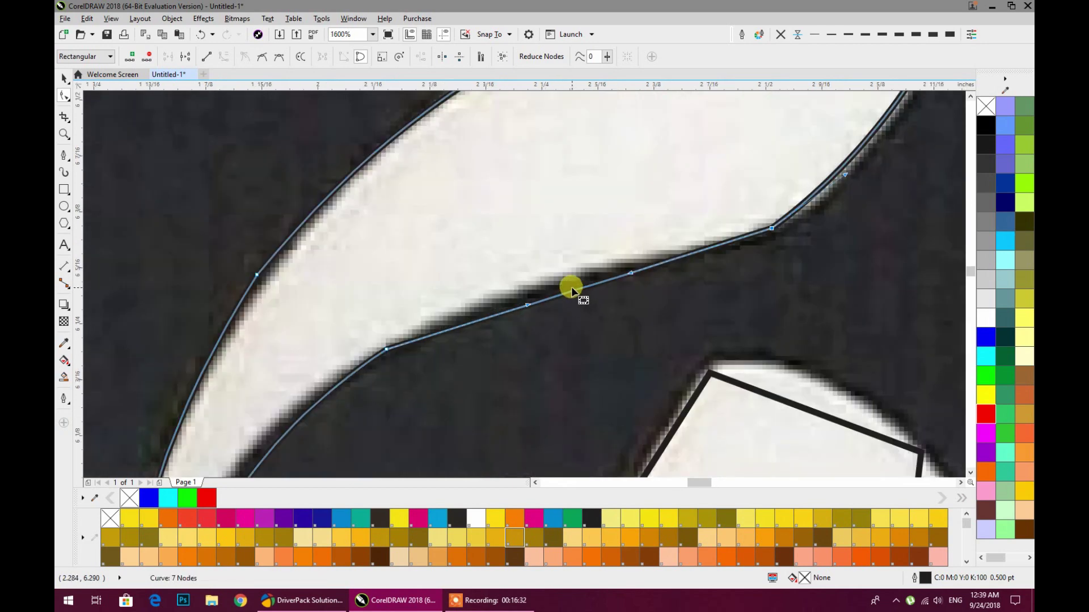
{"action": "left_click_drag", "start_coordinate": [571, 292], "coordinate": [564, 278]}
{"action": "scroll", "coordinate": [564, 278], "scroll_direction": "down", "scroll_amount": 1}
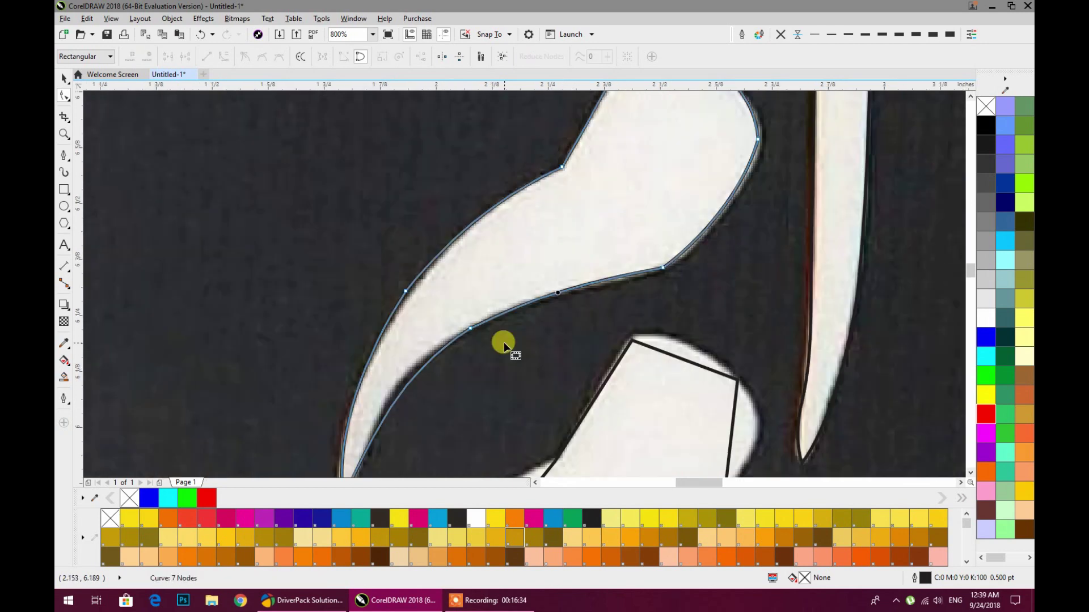
{"action": "scroll", "coordinate": [499, 292], "scroll_direction": "up", "scroll_amount": 1}
{"action": "left_click_drag", "start_coordinate": [507, 285], "coordinate": [501, 275]}
{"action": "scroll", "coordinate": [501, 320], "scroll_direction": "down", "scroll_amount": 2}
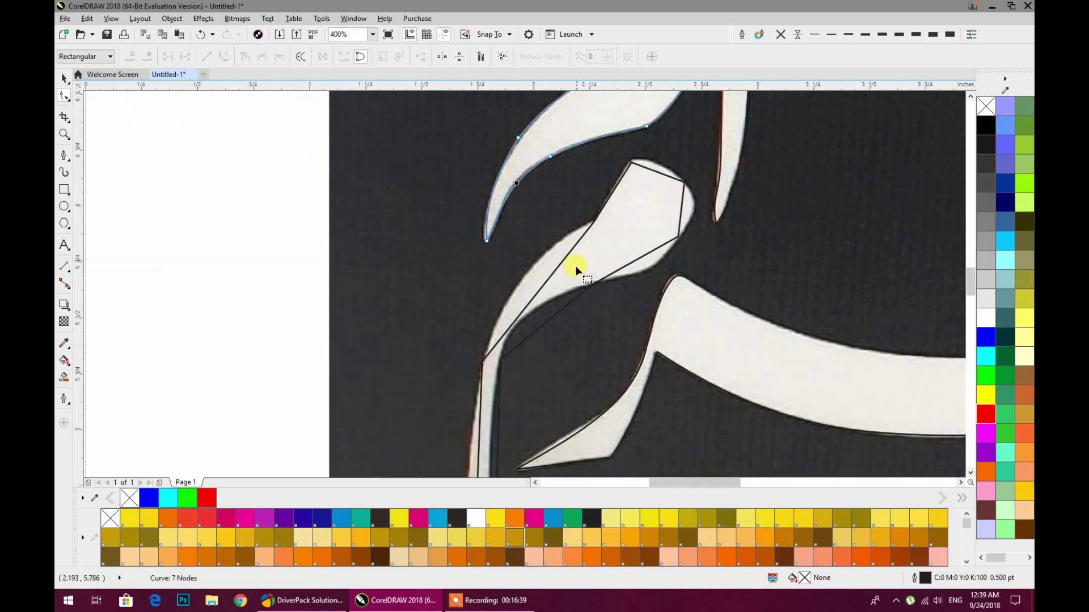
Bow the lower comma-shaped letter's left edge outward, its inner edge inward and its lower right edge outward.
{"action": "scroll", "coordinate": [540, 285], "scroll_direction": "up", "scroll_amount": 2}
{"action": "left_click", "coordinate": [541, 286]}
{"action": "scroll", "coordinate": [542, 288], "scroll_direction": "down", "scroll_amount": 1}
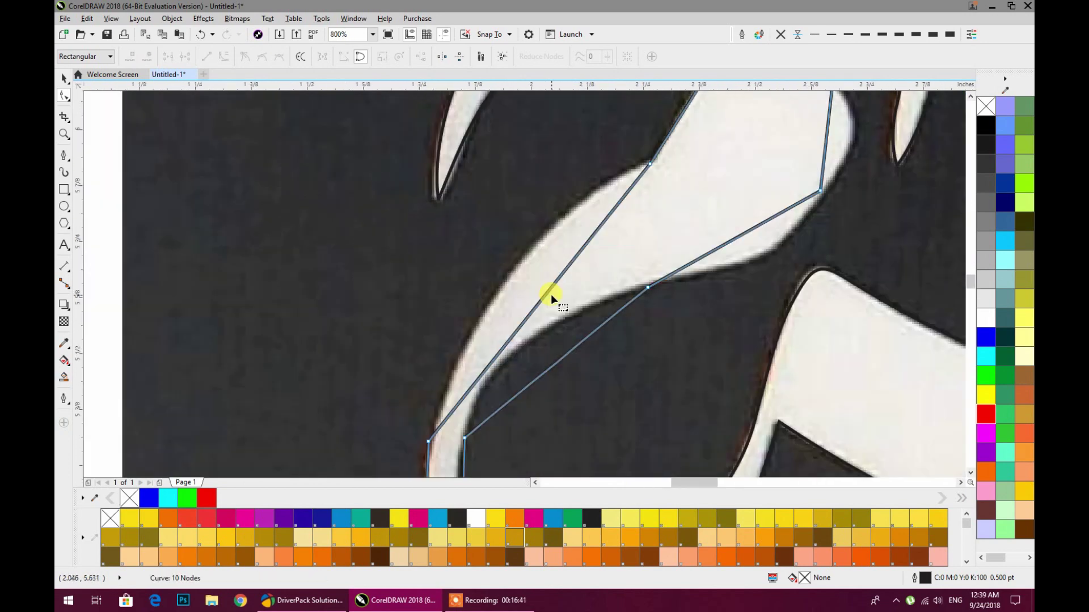
{"action": "left_click_drag", "start_coordinate": [543, 294], "coordinate": [517, 265]}
{"action": "left_click_drag", "start_coordinate": [577, 345], "coordinate": [537, 330]}
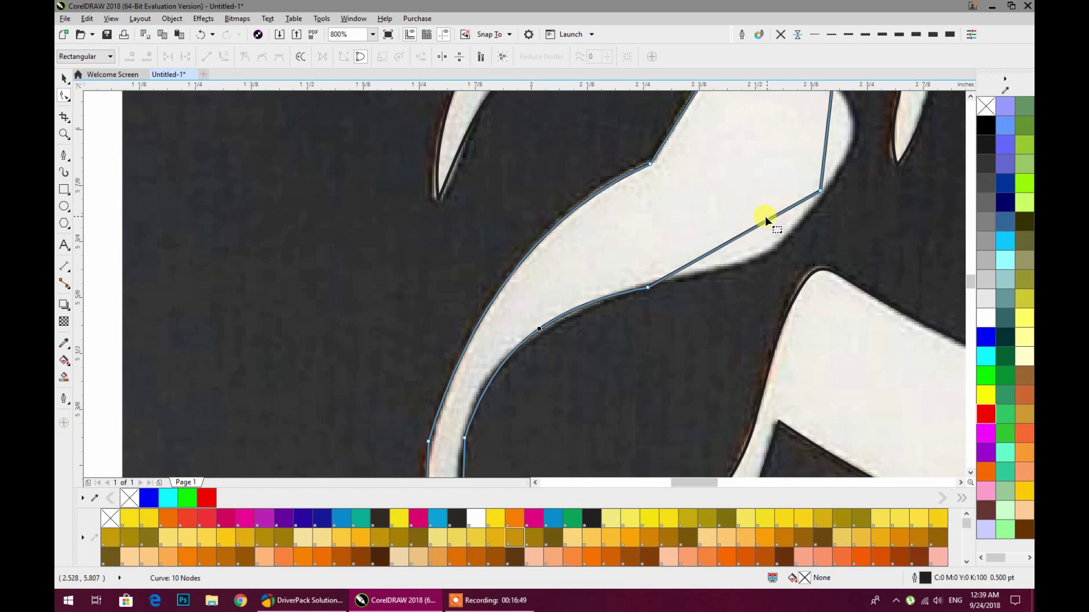
{"action": "left_click_drag", "start_coordinate": [762, 220], "coordinate": [783, 240]}
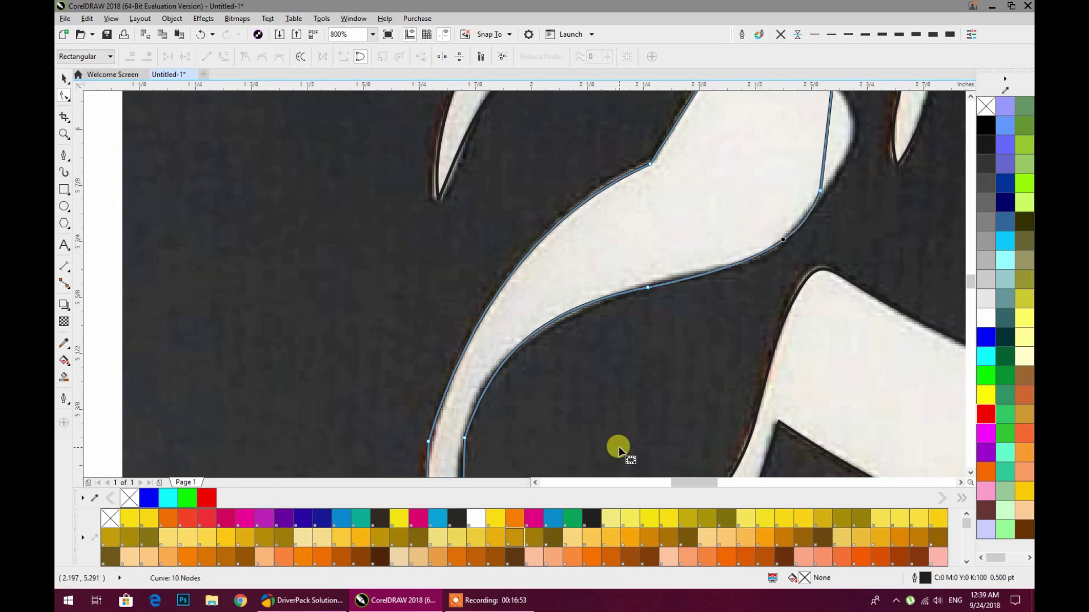
Round the lower comma-shaped letter's head by bowing its right and top edges and replacing the lower right corner node with one further down.
{"action": "mouse_move", "coordinate": [807, 141]}
{"action": "left_mouse_down"}
{"action": "mouse_move", "coordinate": [555, 324]}
{"action": "mouse_move", "coordinate": [574, 315]}
{"action": "left_mouse_up"}
{"action": "left_click_drag", "start_coordinate": [506, 250], "coordinate": [503, 229]}
{"action": "double_click", "coordinate": [483, 437]}
{"action": "double_click", "coordinate": [541, 375]}
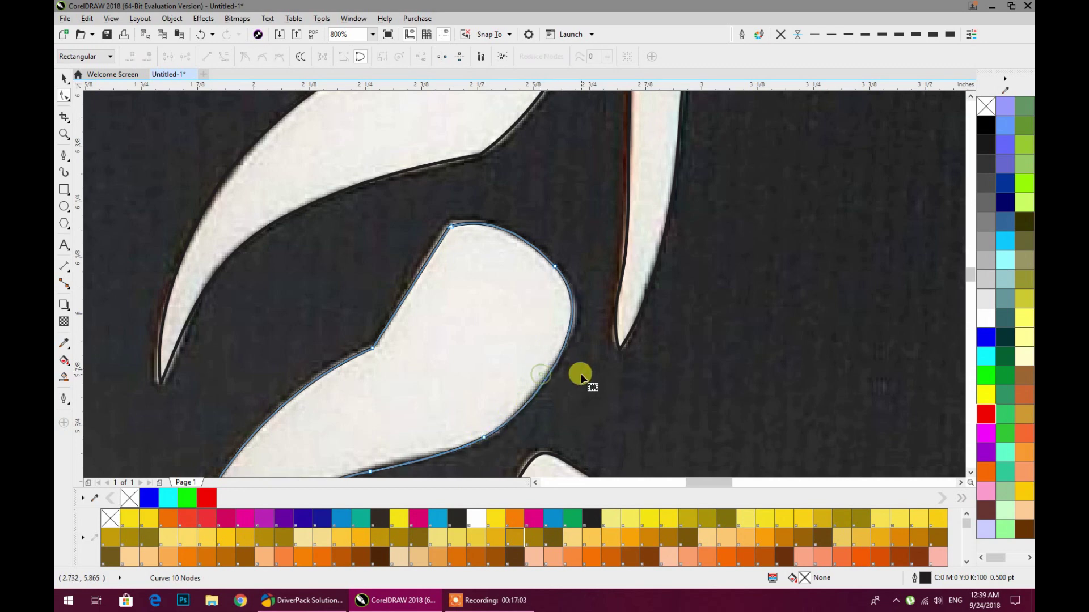
{"action": "scroll", "coordinate": [583, 374], "scroll_direction": "down", "scroll_amount": 2}
{"action": "left_click_drag", "start_coordinate": [547, 401], "coordinate": [566, 279]}
{"action": "left_click_drag", "start_coordinate": [494, 406], "coordinate": [552, 310]}
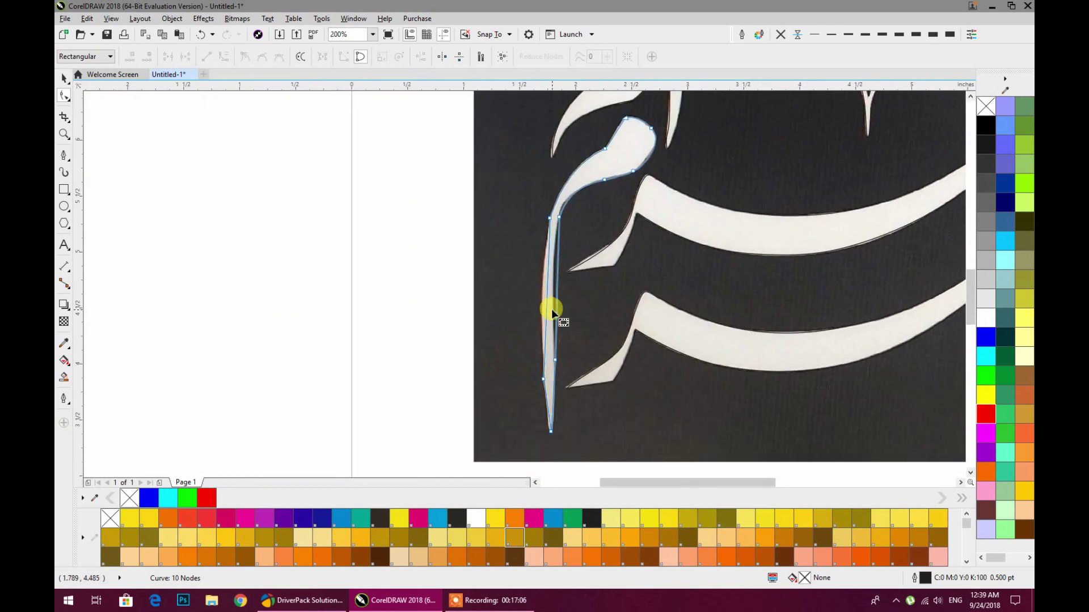
{"action": "left_click", "coordinate": [493, 601]}
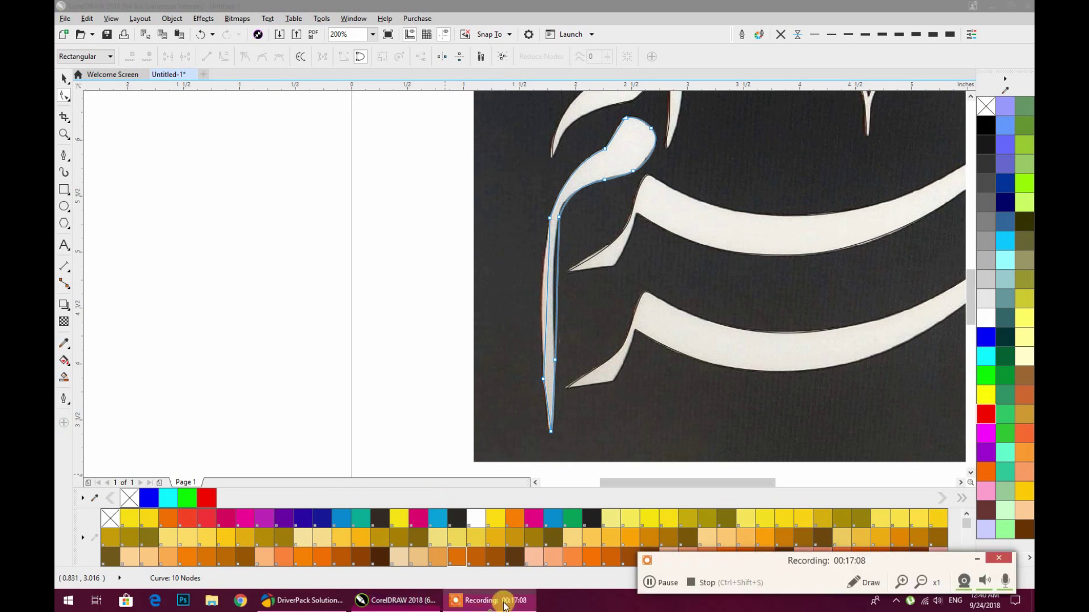
{"action": "left_click", "coordinate": [660, 583]}
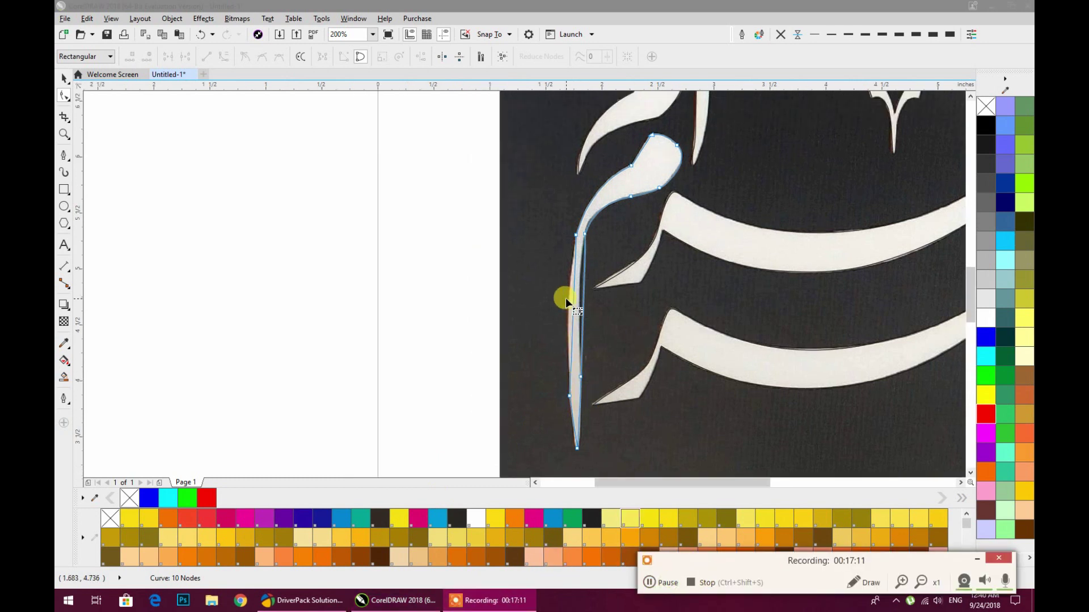
Bow the left edge of the lower comma-shaped letter's long tail outward to match the bitmap.
{"action": "scroll", "coordinate": [450, 348], "scroll_direction": "up", "scroll_amount": 2}
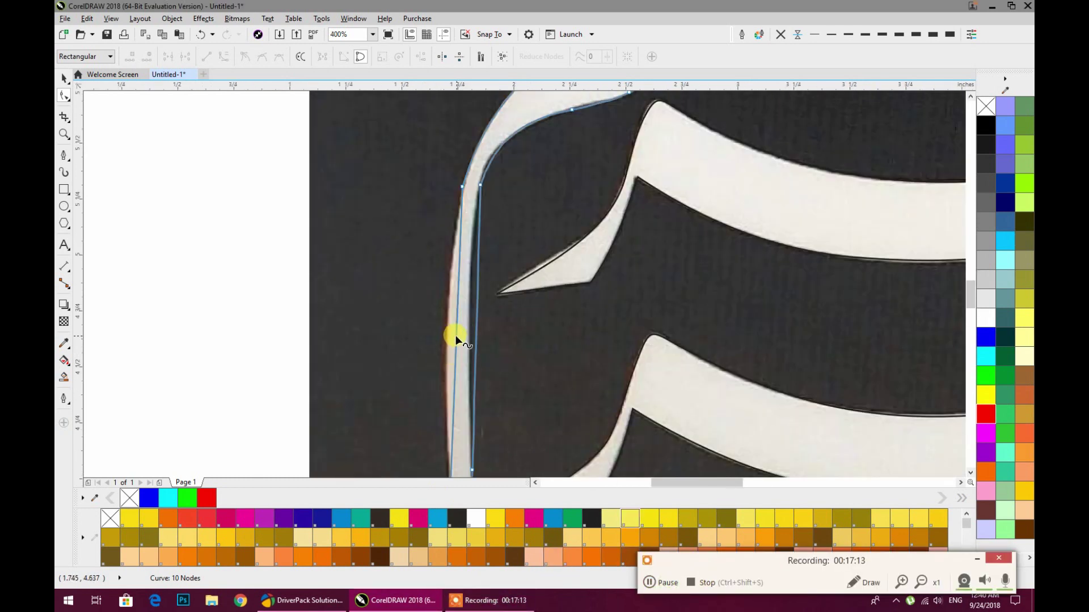
{"action": "left_click_drag", "start_coordinate": [456, 332], "coordinate": [447, 331]}
{"action": "left_click_drag", "start_coordinate": [471, 376], "coordinate": [467, 423]}
{"action": "scroll", "coordinate": [470, 397], "scroll_direction": "up", "scroll_amount": 1}
{"action": "scroll", "coordinate": [485, 273], "scroll_direction": "down", "scroll_amount": 1}
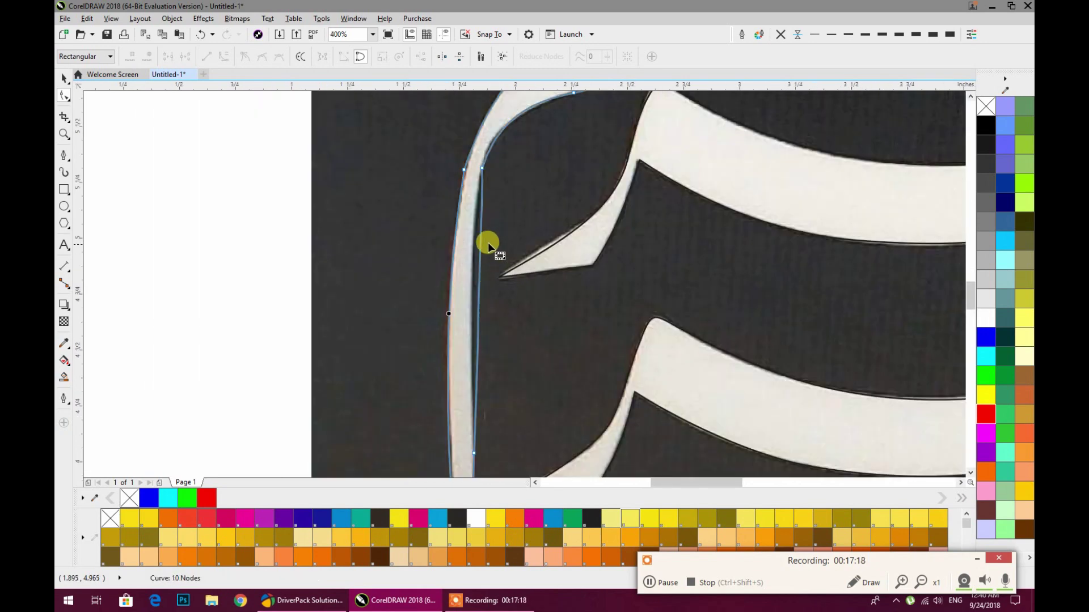
Curve the right edge of the lower comma-shaped letter's long tail inward, then adjust that edge near the tip.
{"action": "left_click", "coordinate": [482, 168]}
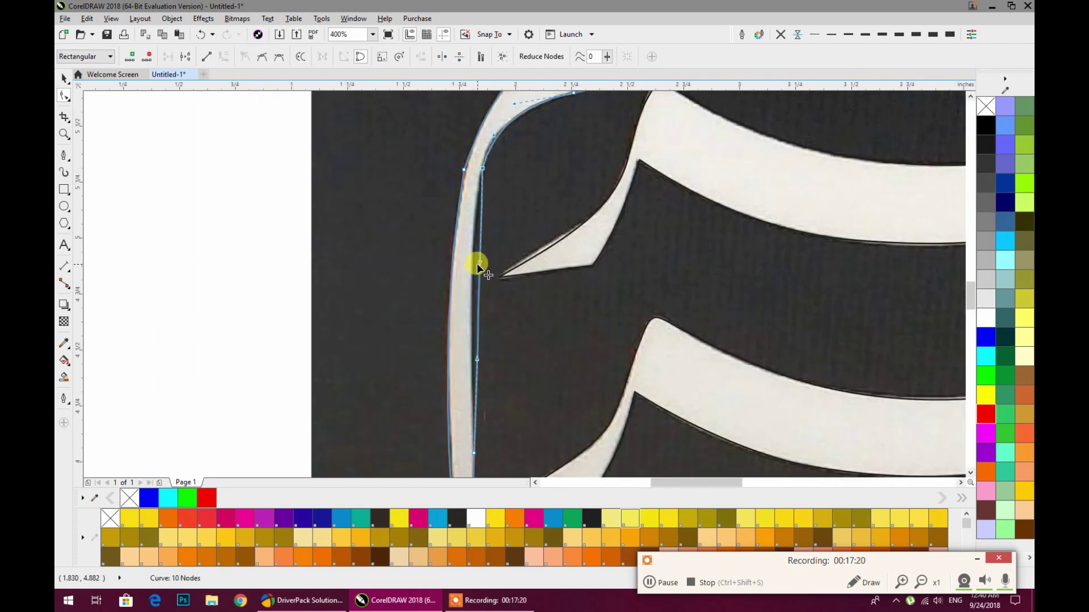
{"action": "left_click_drag", "start_coordinate": [479, 265], "coordinate": [468, 263]}
{"action": "scroll", "coordinate": [471, 365], "scroll_direction": "up", "scroll_amount": 2}
{"action": "left_click_drag", "start_coordinate": [486, 334], "coordinate": [483, 335]}
{"action": "scroll", "coordinate": [506, 331], "scroll_direction": "down", "scroll_amount": 3}
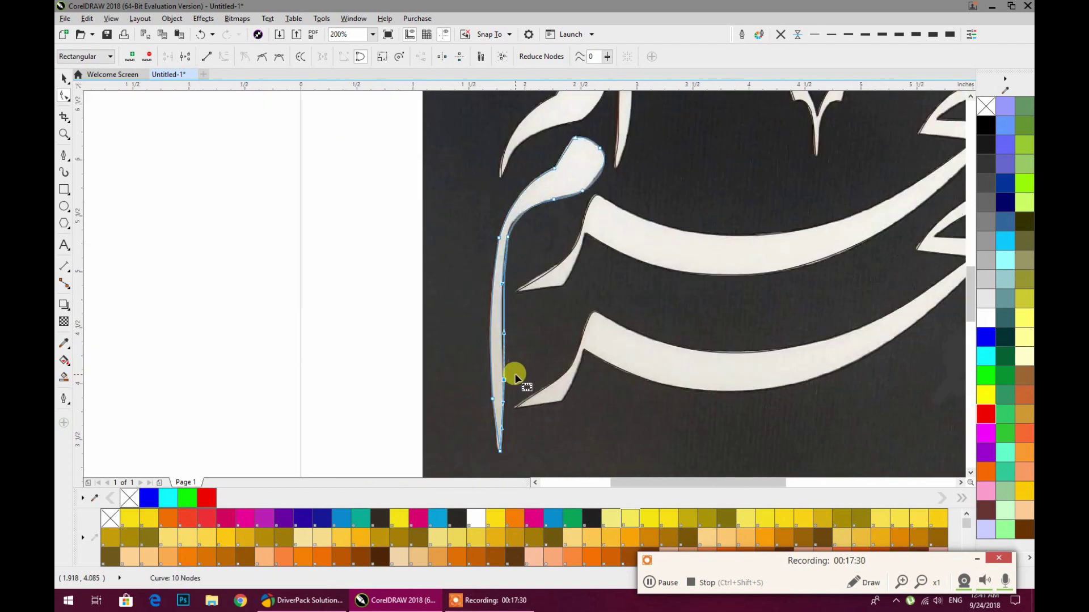
Reshape the long tail's tip by adding a node on each side, deleting the pointed end node and curving the edges.
{"action": "scroll", "coordinate": [510, 371], "scroll_direction": "up", "scroll_amount": 2}
{"action": "double_click", "coordinate": [517, 312]}
{"action": "left_click_drag", "start_coordinate": [517, 312], "coordinate": [525, 326]}
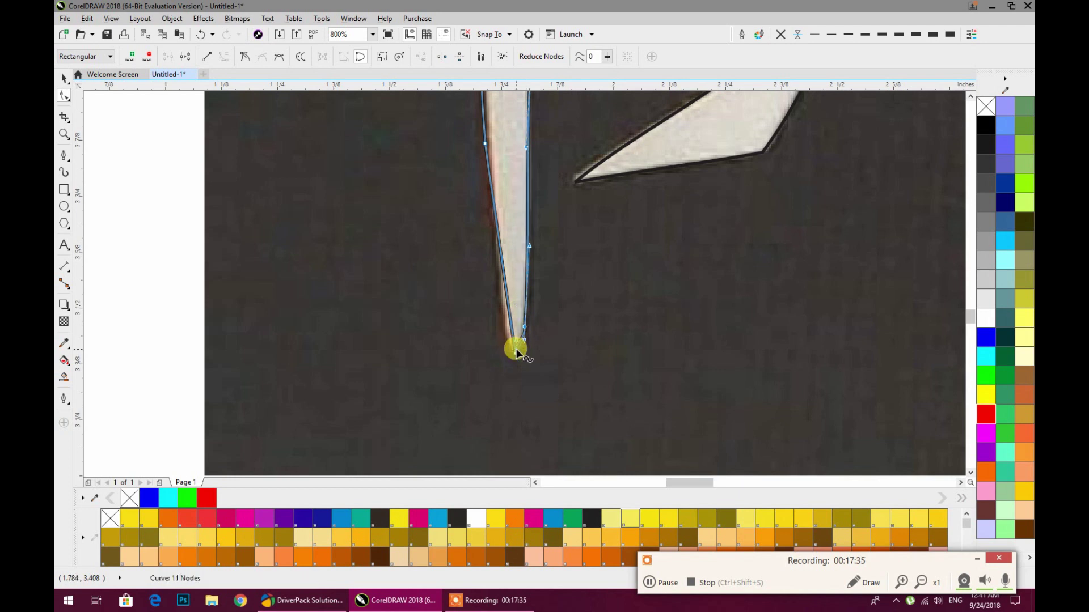
{"action": "double_click", "coordinate": [515, 353]}
{"action": "double_click", "coordinate": [512, 317]}
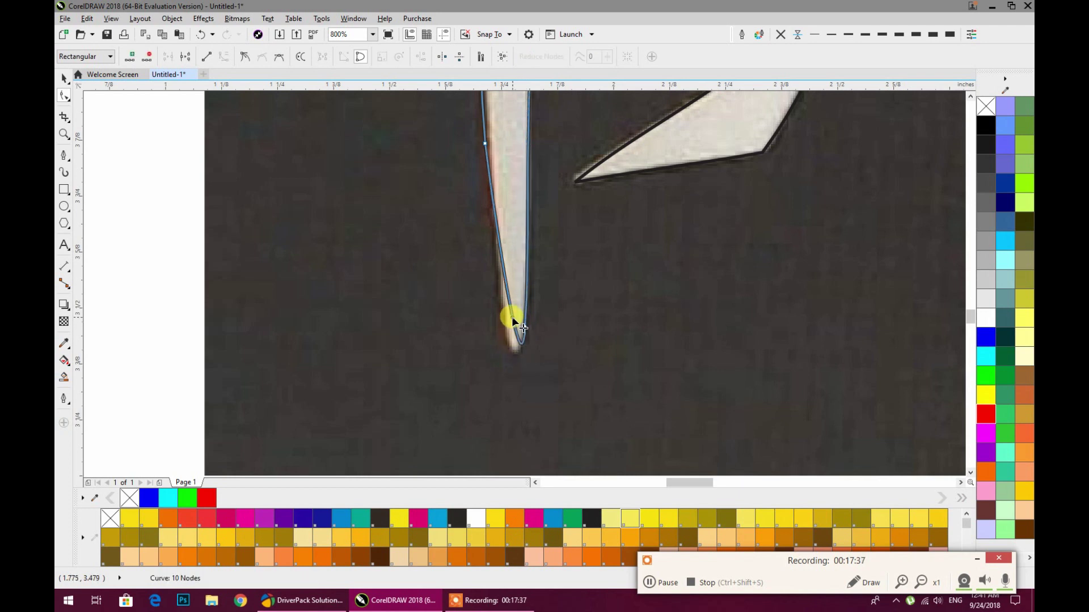
{"action": "left_click_drag", "start_coordinate": [509, 319], "coordinate": [508, 331]}
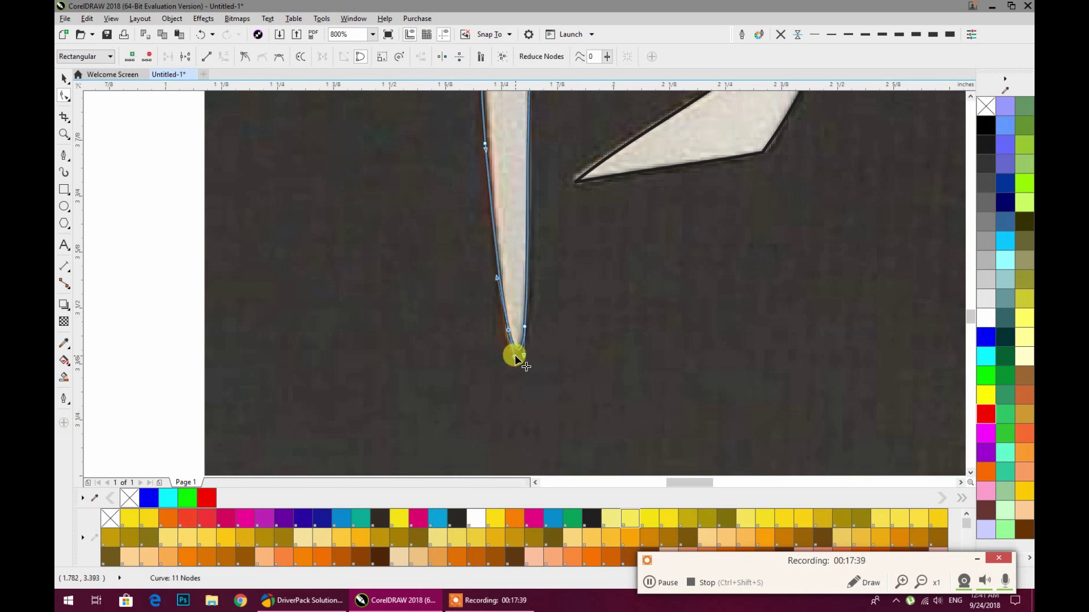
Add a node midway along the long tail's left edge and another on its upper right edge.
{"action": "scroll", "coordinate": [508, 331], "scroll_direction": "down", "scroll_amount": 2}
{"action": "scroll", "coordinate": [501, 254], "scroll_direction": "up", "scroll_amount": 1}
{"action": "double_click", "coordinate": [505, 226]}
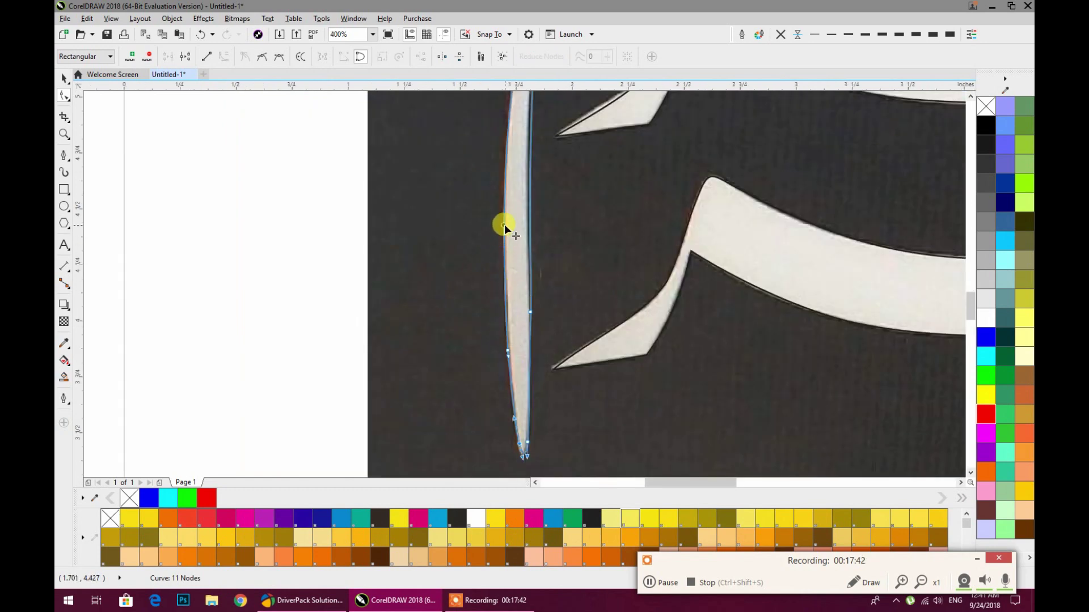
{"action": "left_click_drag", "start_coordinate": [534, 164], "coordinate": [521, 302]}
{"action": "left_click", "coordinate": [518, 269]}
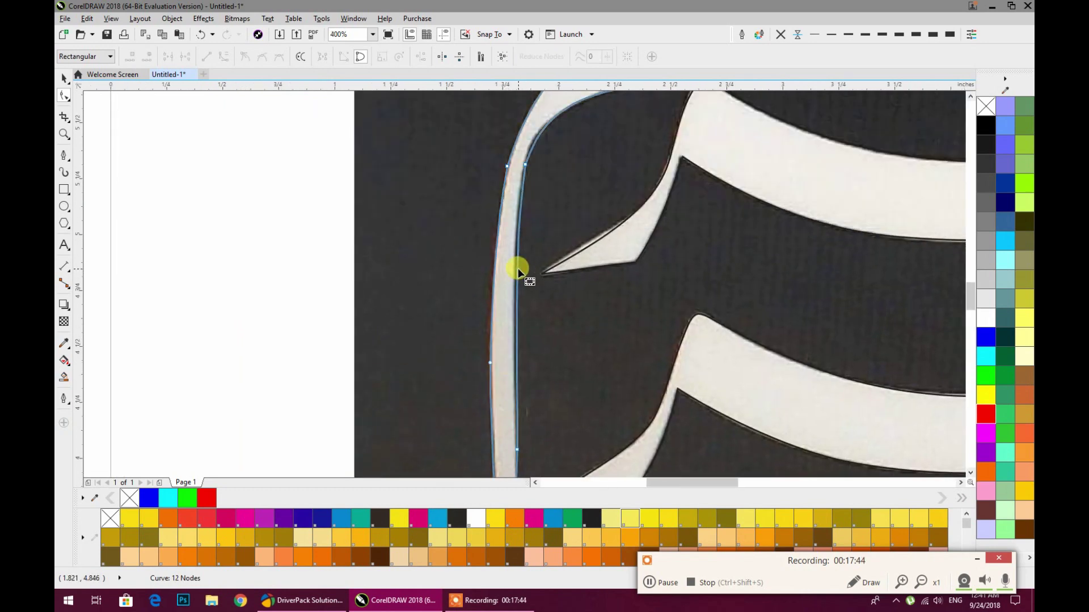
{"action": "double_click", "coordinate": [517, 271]}
{"action": "scroll", "coordinate": [518, 271], "scroll_direction": "up", "scroll_amount": 2}
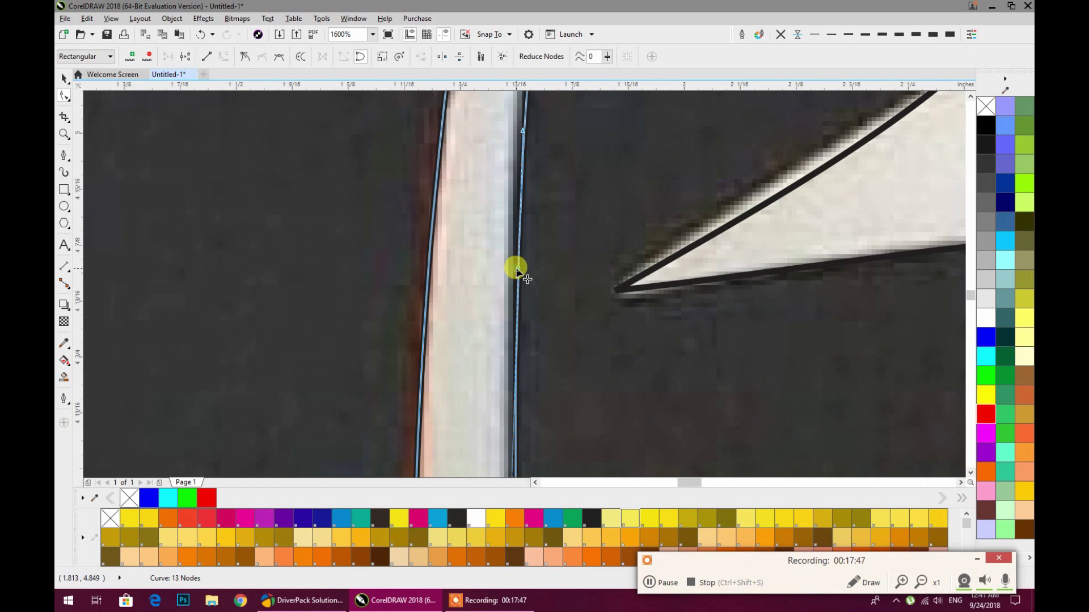
{"action": "scroll", "coordinate": [515, 271], "scroll_direction": "down", "scroll_amount": 3}
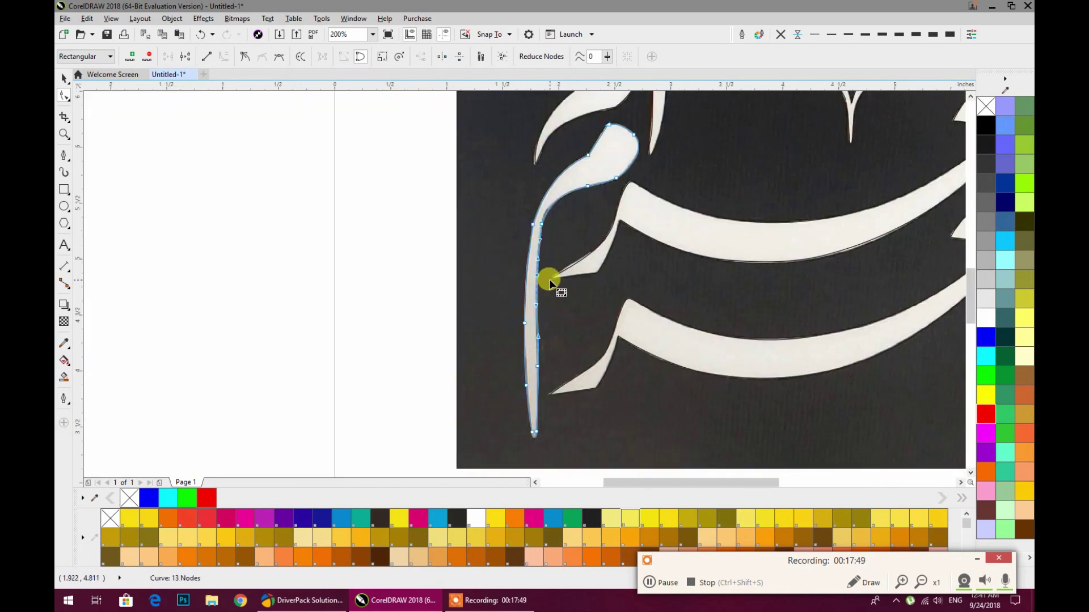
Move the calligraphy bitmap out from behind the traced outlines to the area left of the page.
{"action": "scroll", "coordinate": [549, 279], "scroll_direction": "down", "scroll_amount": 1}
{"action": "scroll", "coordinate": [469, 296], "scroll_direction": "down", "scroll_amount": 1}
{"action": "scroll", "coordinate": [476, 307], "scroll_direction": "up", "scroll_amount": 2}
{"action": "scroll", "coordinate": [470, 307], "scroll_direction": "down", "scroll_amount": 2}
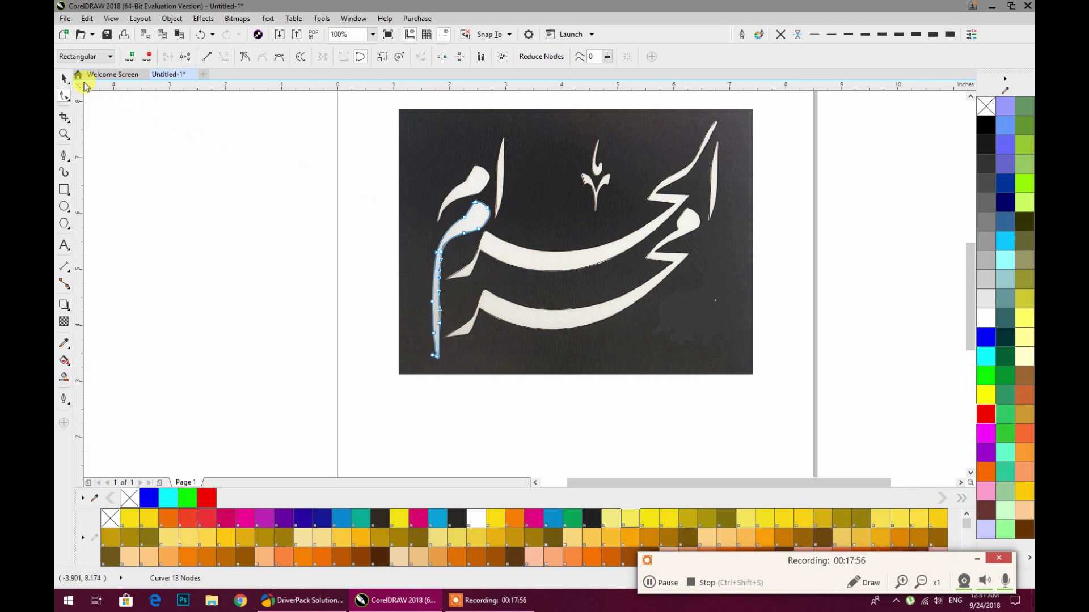
{"action": "left_click", "coordinate": [56, 78]}
{"action": "left_click", "coordinate": [165, 164]}
{"action": "mouse_move", "coordinate": [735, 118]}
{"action": "left_mouse_down"}
{"action": "mouse_move", "coordinate": [601, 135]}
{"action": "mouse_move", "coordinate": [321, 135]}
{"action": "left_mouse_up"}
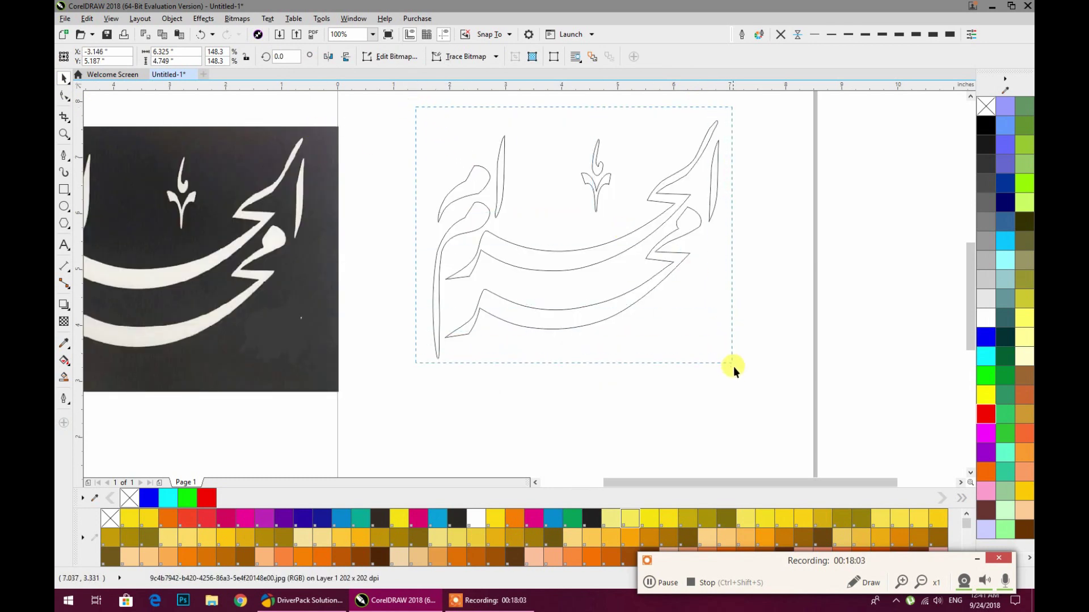
Weld all the traced outlines into one curve and try red, green and cyan fills on it before filling it blue.
{"action": "left_click_drag", "start_coordinate": [734, 367], "coordinate": [737, 376]}
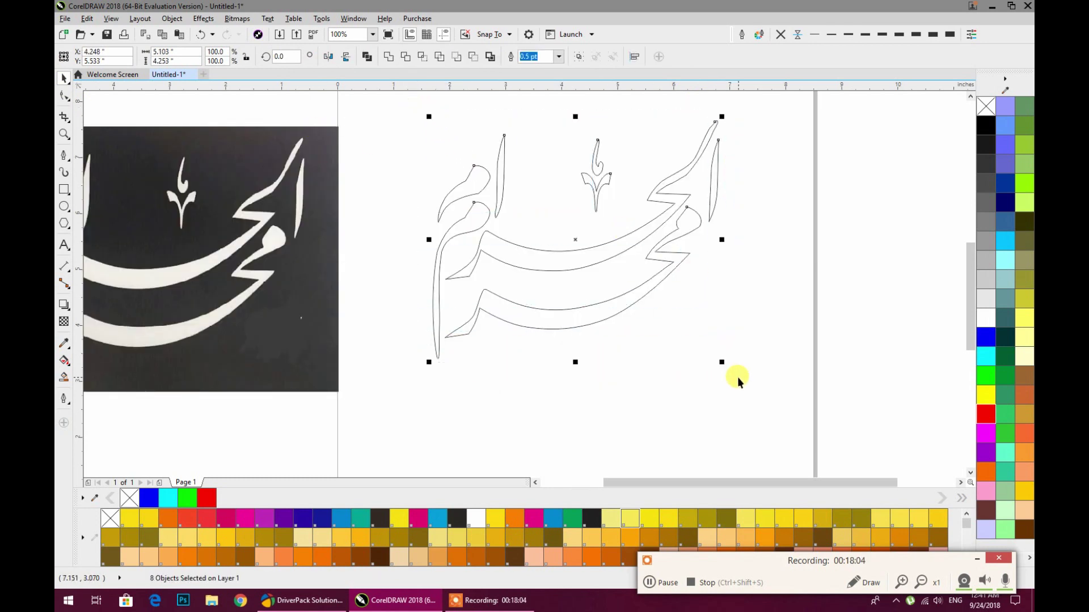
{"action": "left_click", "coordinate": [389, 61]}
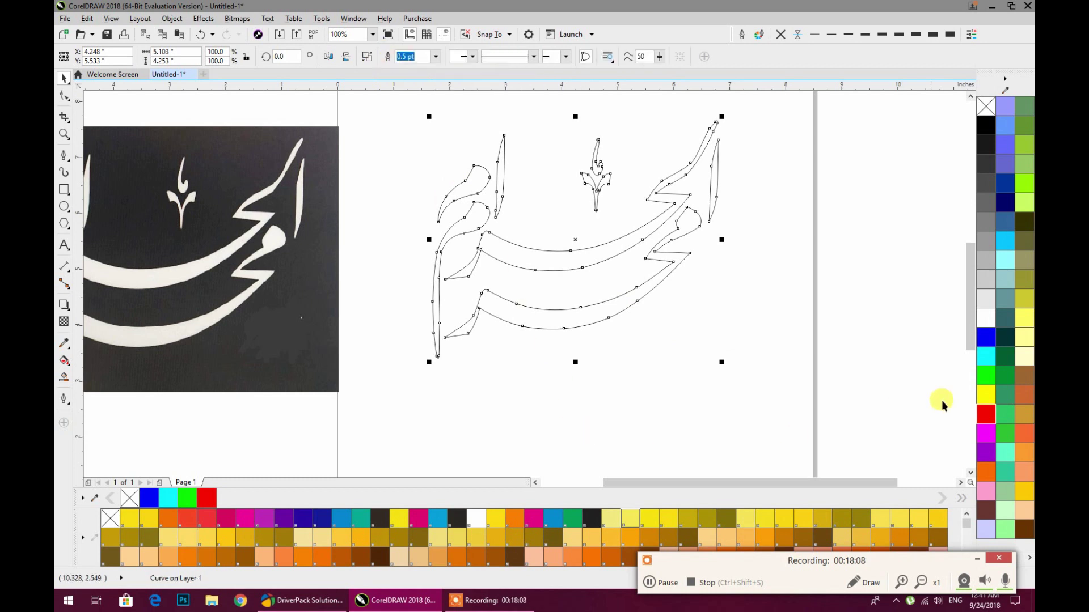
{"action": "left_click", "coordinate": [206, 498]}
{"action": "left_click", "coordinate": [187, 498]}
{"action": "left_click", "coordinate": [168, 499]}
{"action": "left_click", "coordinate": [149, 499]}
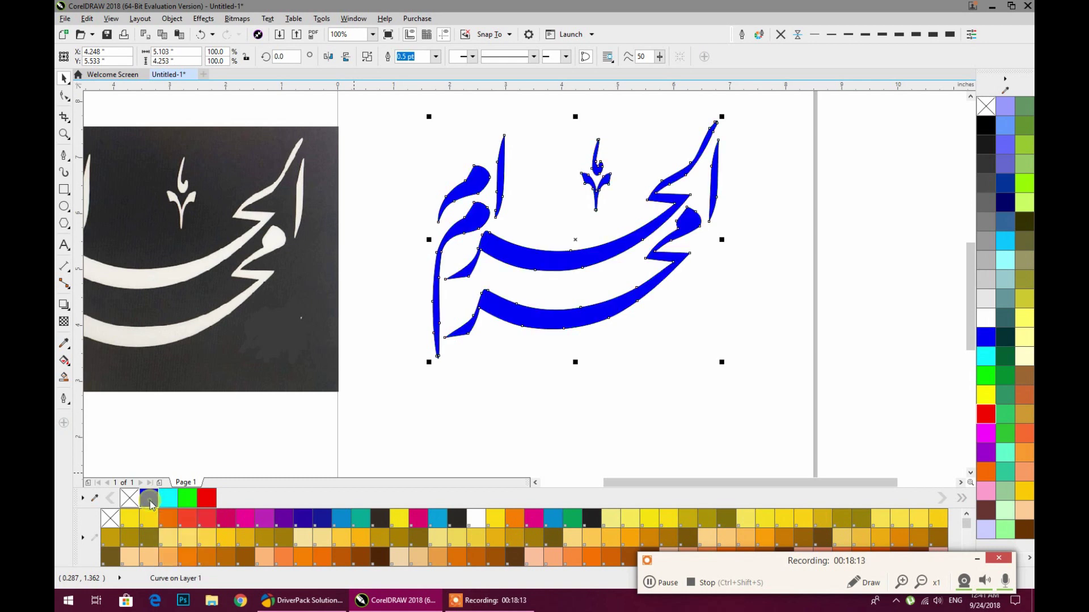
Remove the outline from the blue calligraphy and move it to the blank area right of the page.
{"action": "left_click", "coordinate": [487, 383]}
{"action": "left_click", "coordinate": [714, 196]}
{"action": "left_click", "coordinate": [780, 34]}
{"action": "left_click_drag", "start_coordinate": [689, 241], "coordinate": [702, 264]}
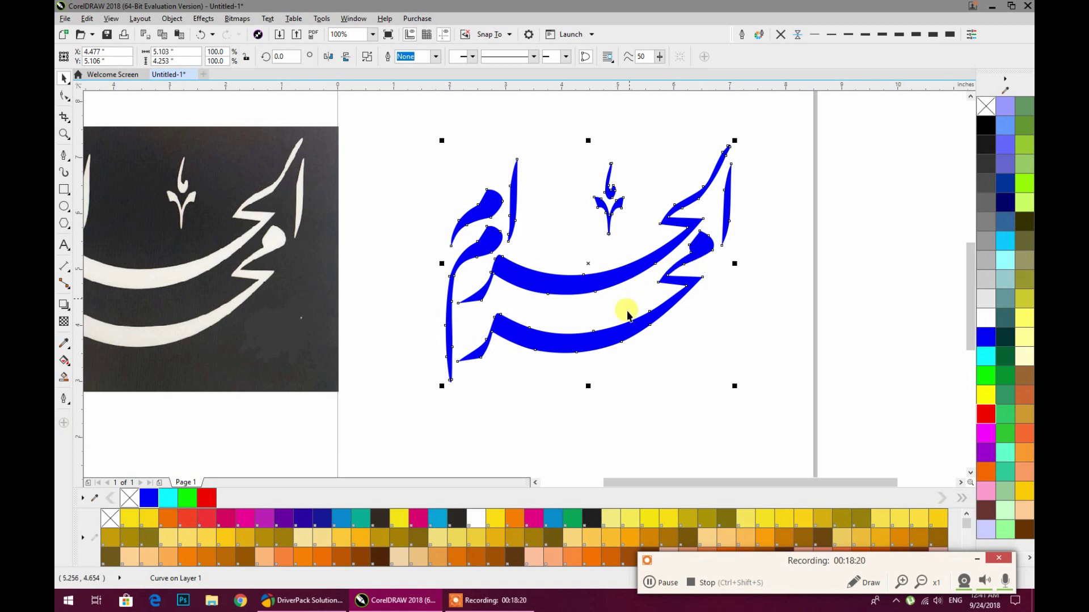
{"action": "scroll", "coordinate": [629, 262], "scroll_direction": "down", "scroll_amount": 1}
{"action": "left_click_drag", "start_coordinate": [629, 262], "coordinate": [580, 228]}
Break the welded calligraphy curve apart and move several of its words and letters separately.
{"action": "left_click", "coordinate": [367, 57]}
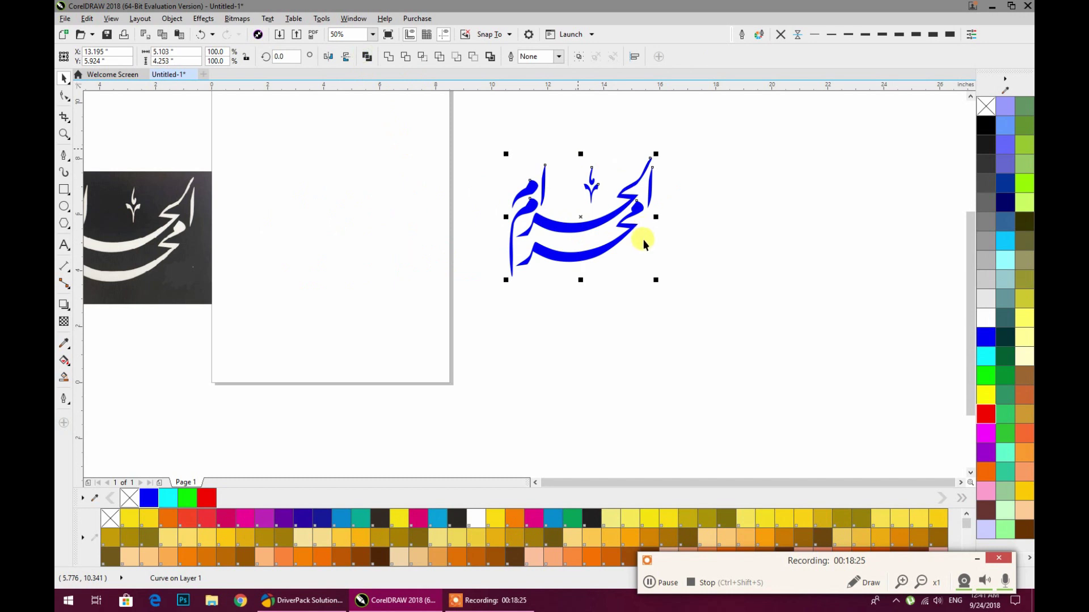
{"action": "left_click", "coordinate": [674, 241]}
{"action": "left_click_drag", "start_coordinate": [622, 238], "coordinate": [699, 327]}
{"action": "left_click_drag", "start_coordinate": [576, 231], "coordinate": [558, 307]}
{"action": "mouse_move", "coordinate": [531, 209]}
{"action": "left_mouse_down"}
{"action": "mouse_move", "coordinate": [569, 256]}
{"action": "mouse_move", "coordinate": [543, 198]}
{"action": "mouse_move", "coordinate": [533, 263]}
{"action": "left_mouse_up"}
{"action": "left_click_drag", "start_coordinate": [523, 203], "coordinate": [619, 224]}
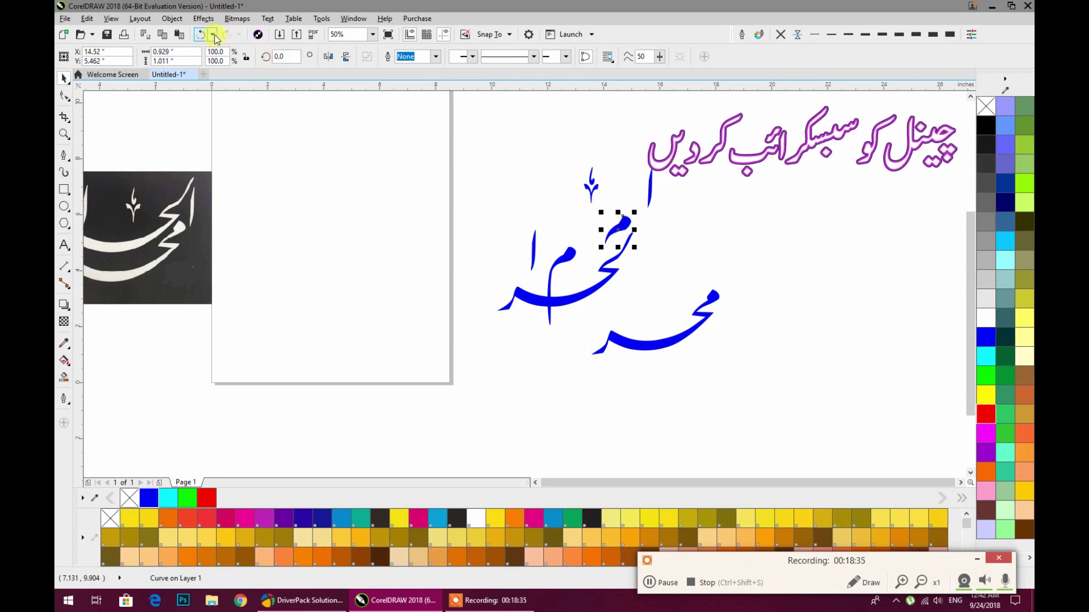
Undo the separate letter moves and the break-apart in one go.
{"action": "left_click", "coordinate": [214, 34]}
{"action": "left_click", "coordinate": [205, 107]}
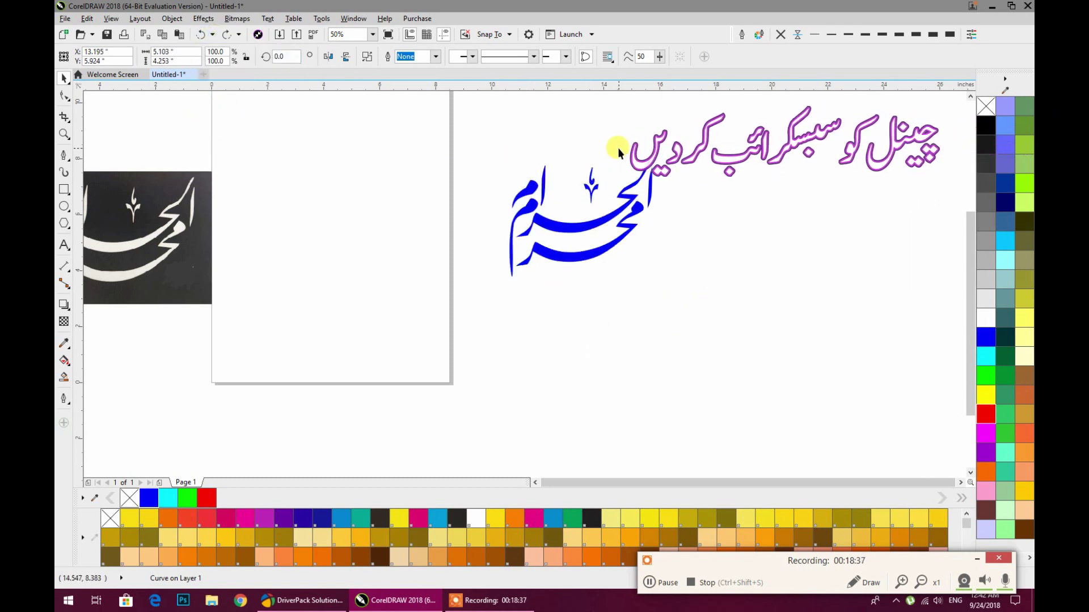
{"action": "scroll", "coordinate": [598, 225], "scroll_direction": "up", "scroll_amount": 2}
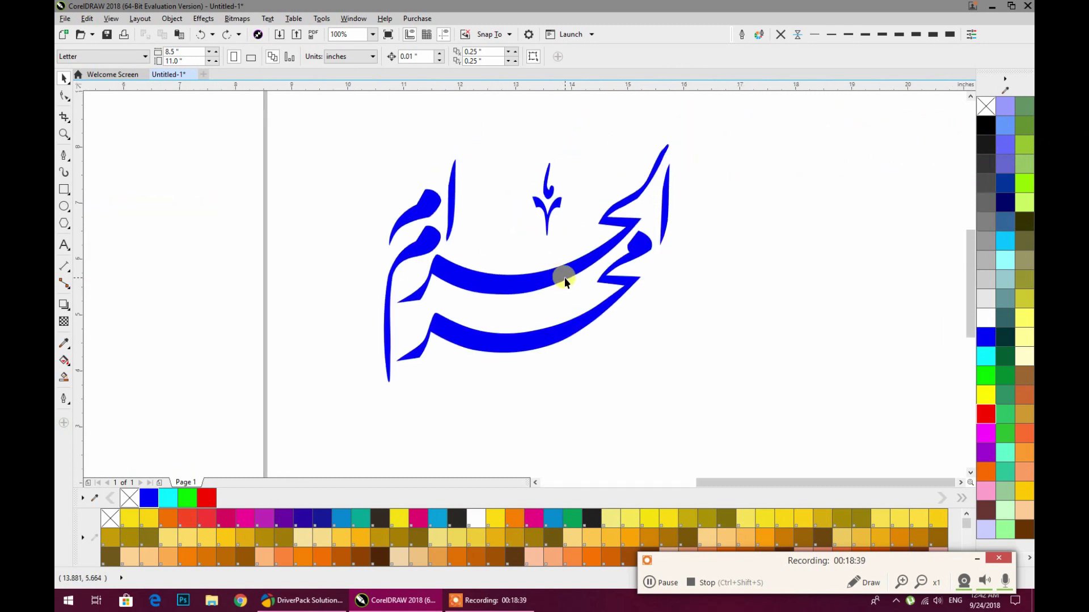